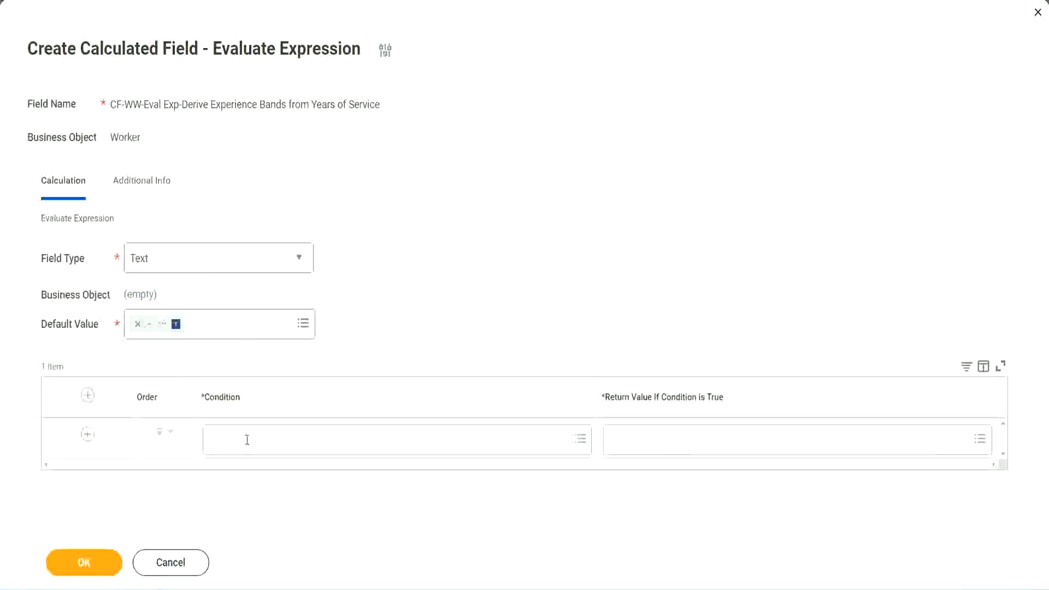
# Copy the Field 1 name from the Notepad++ notes and set the first row's condition to CF-WW-TF-Length of Service between 0 and 7 years
pyautogui.click(247, 440)
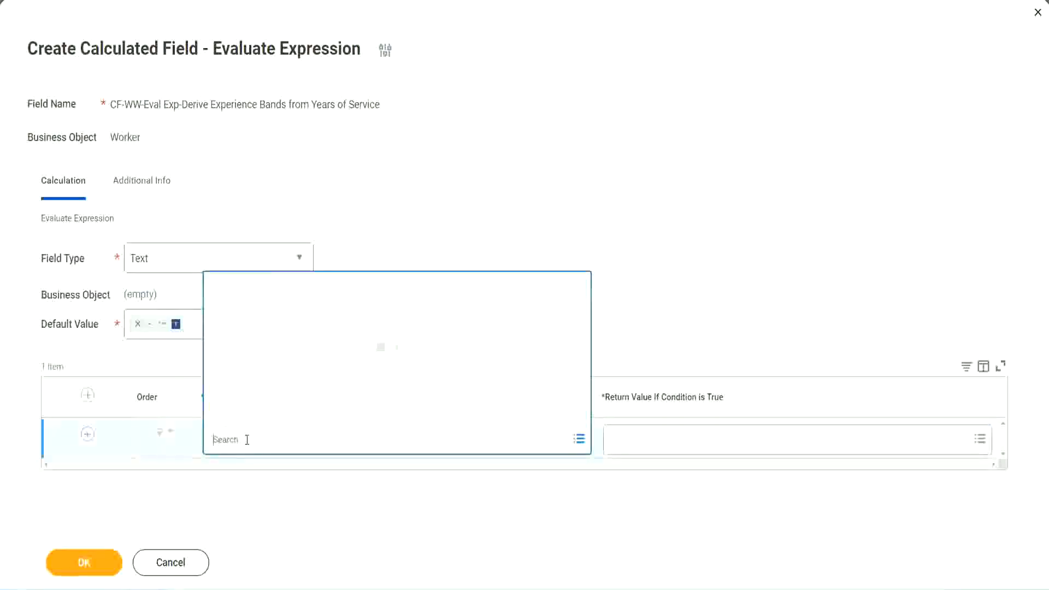
pyautogui.click(403, 248)
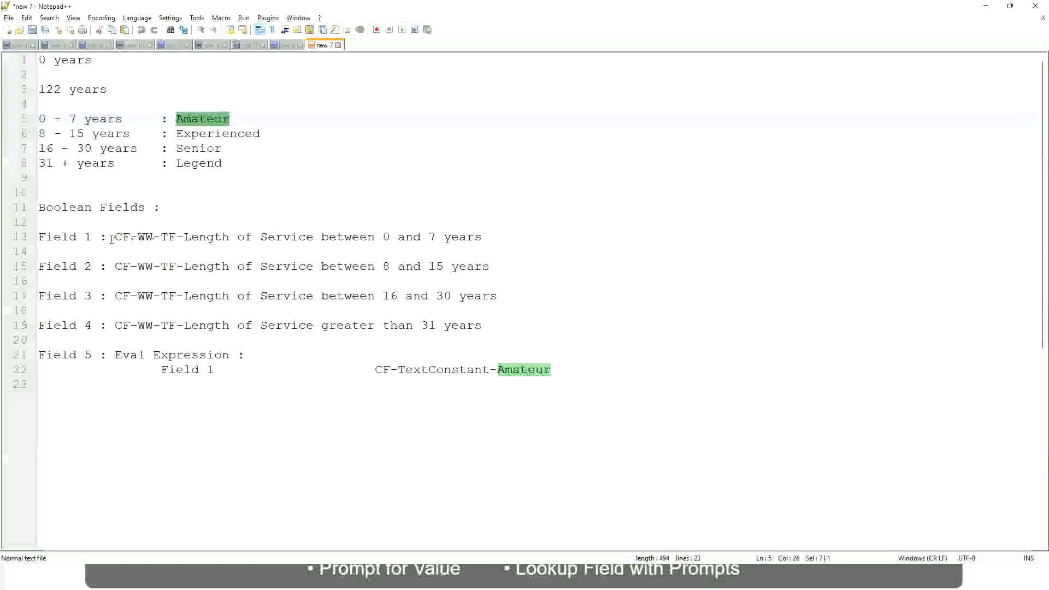
pyautogui.moveTo(118, 237); pyautogui.dragTo(483, 241)
pyautogui.hotkey('ctrl', 'c')
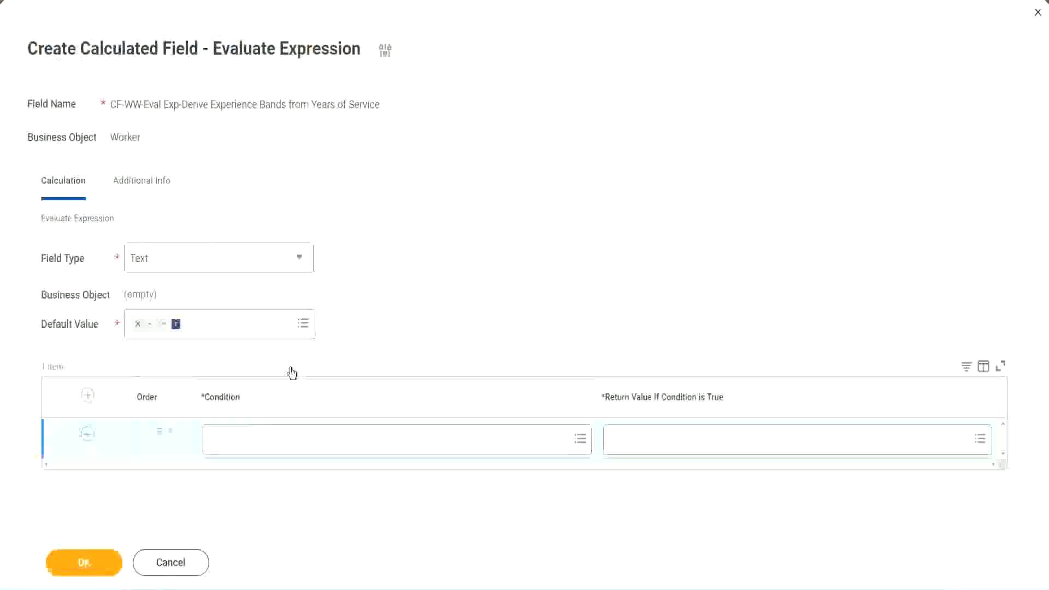
pyautogui.click(267, 443)
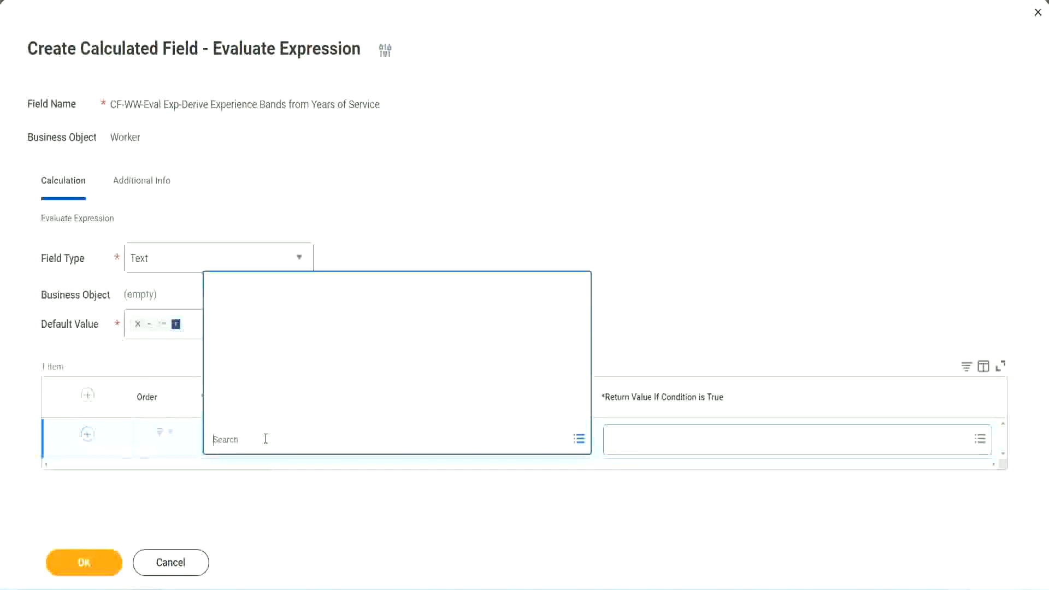
pyautogui.hotkey('ctrl', 'v')
pyautogui.press('Return')
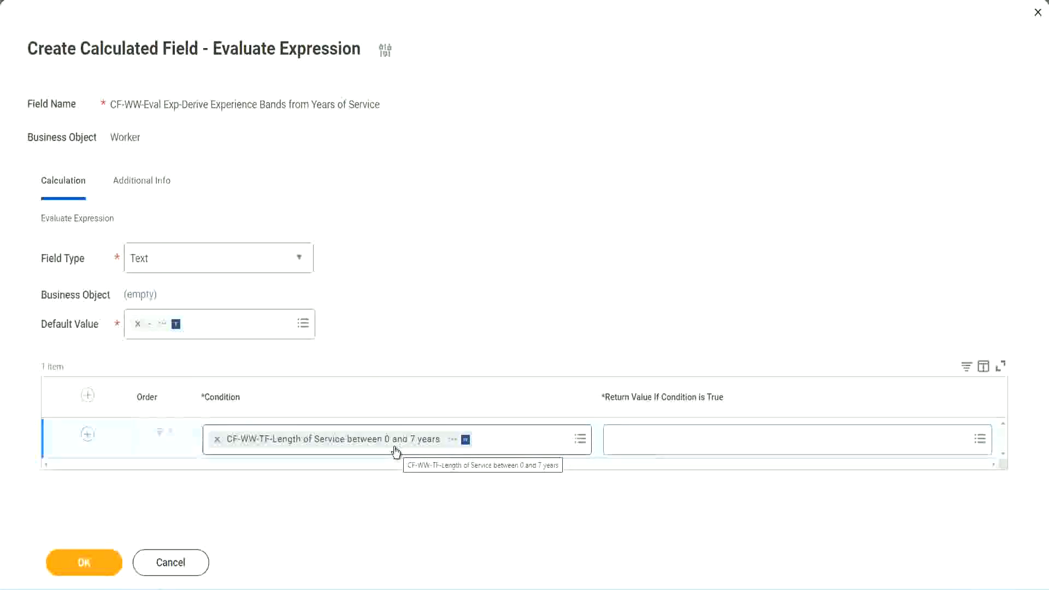
# Search the first row's return value options for an existing Amateur field
pyautogui.click(679, 445)
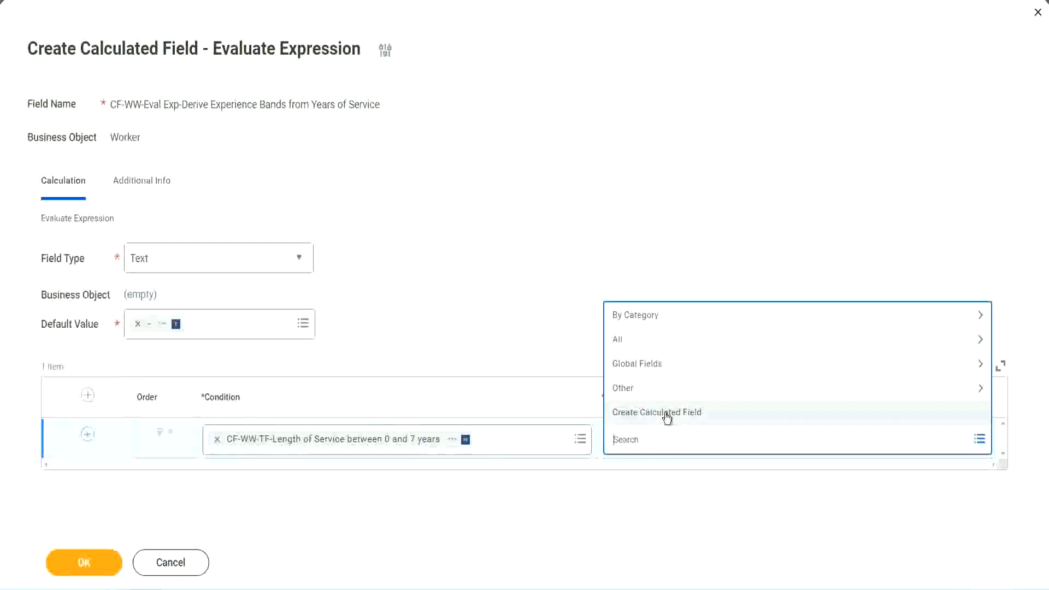
pyautogui.click(609, 273)
pyautogui.click(632, 446)
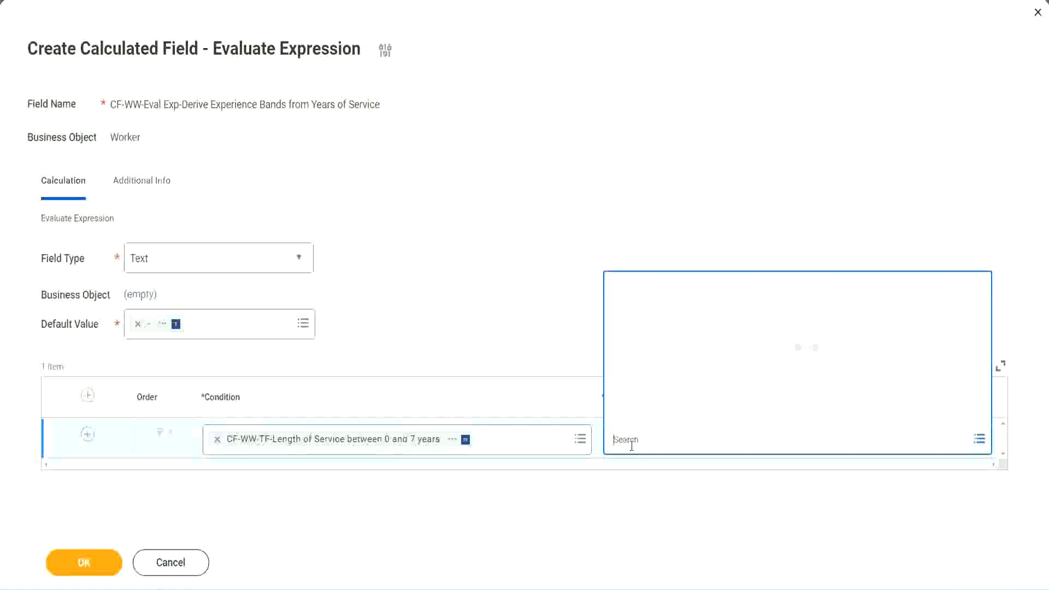
pyautogui.write('Amaterue')
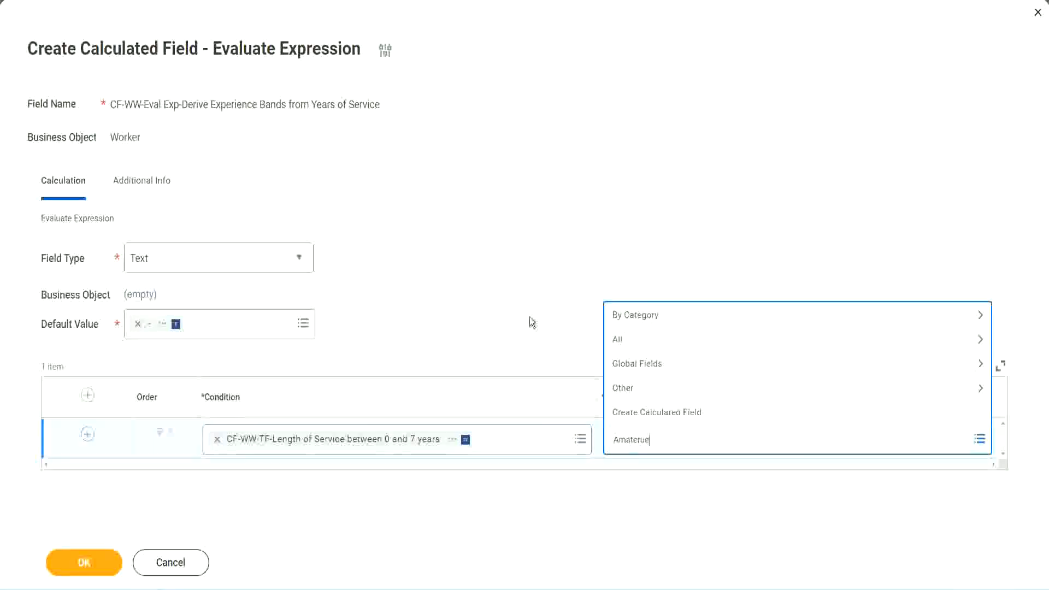
pyautogui.press('Return')
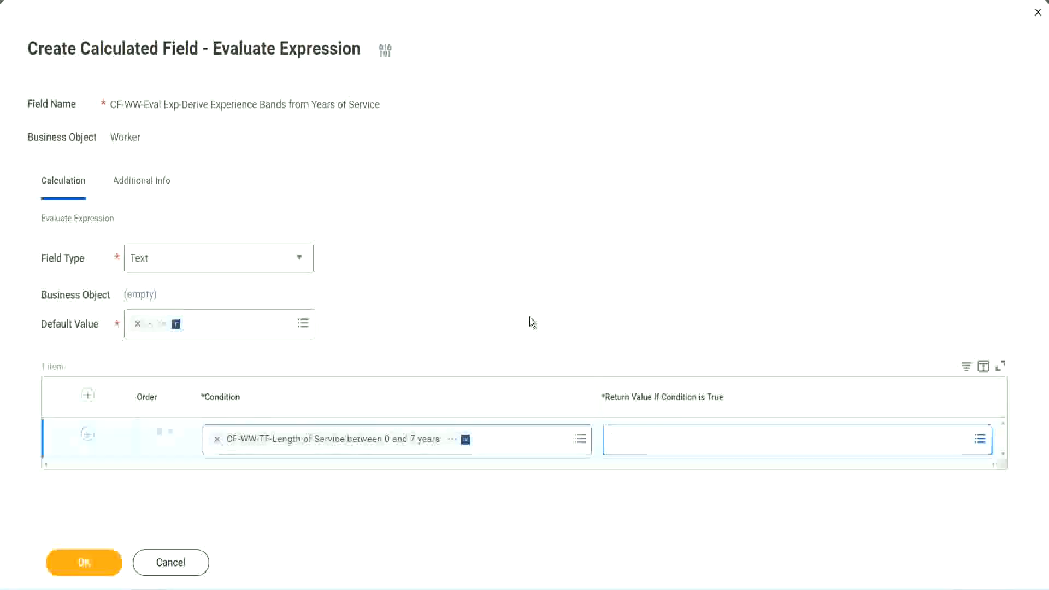
pyautogui.click(659, 444)
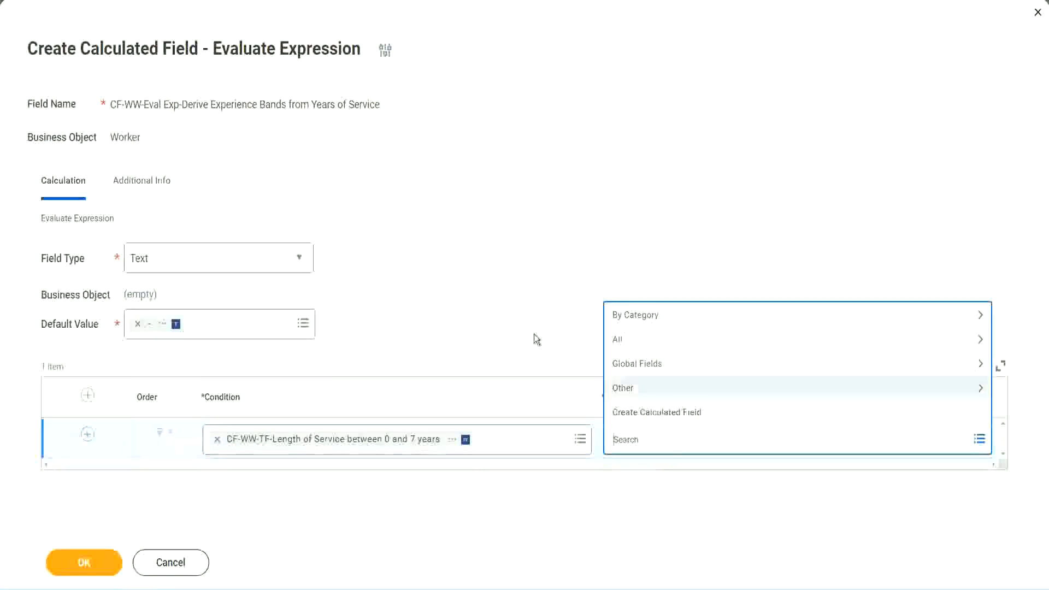
pyautogui.click(530, 319)
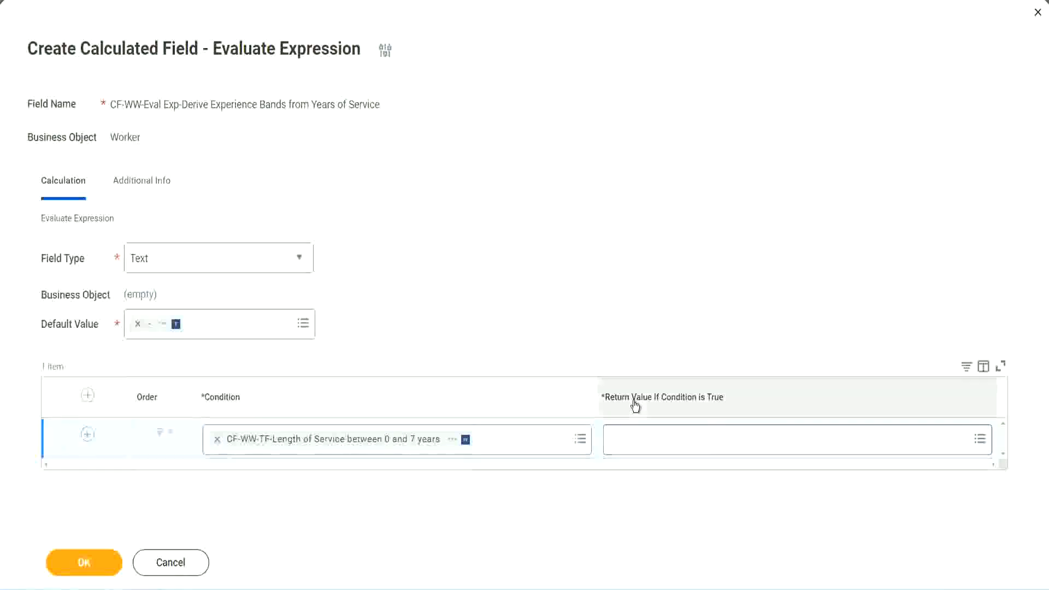
# Start creating a calculated field for the first row's return value and name it CF-WW-TC-Amateur
pyautogui.click(680, 443)
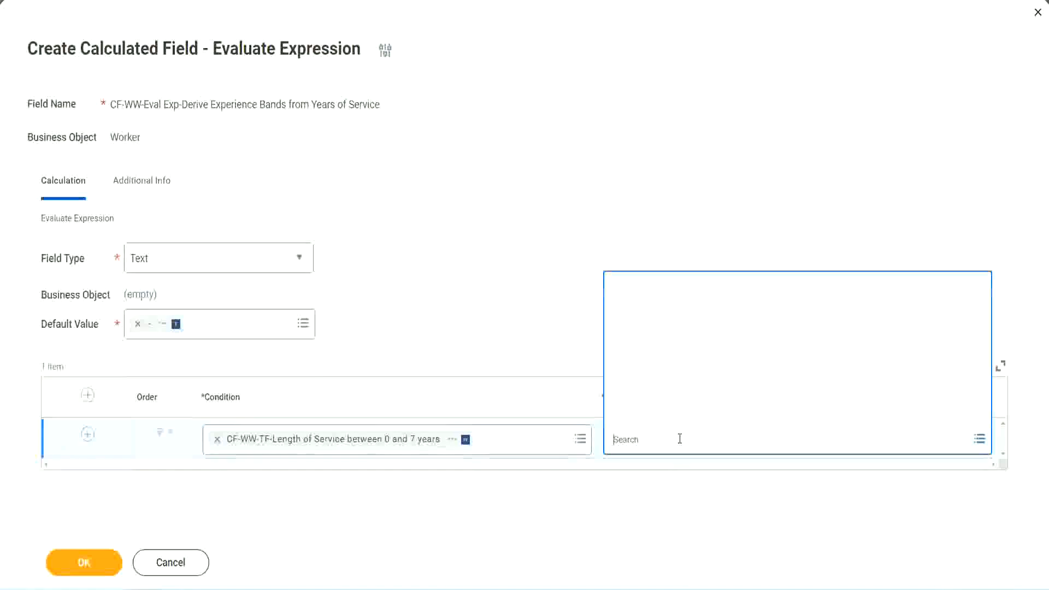
pyautogui.click(672, 414)
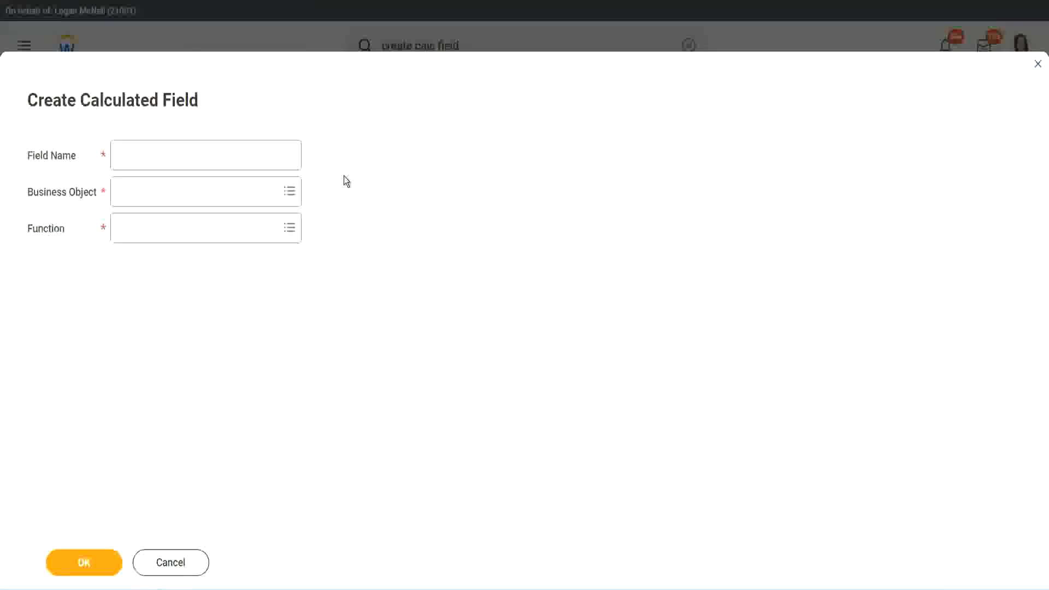
pyautogui.click(127, 157)
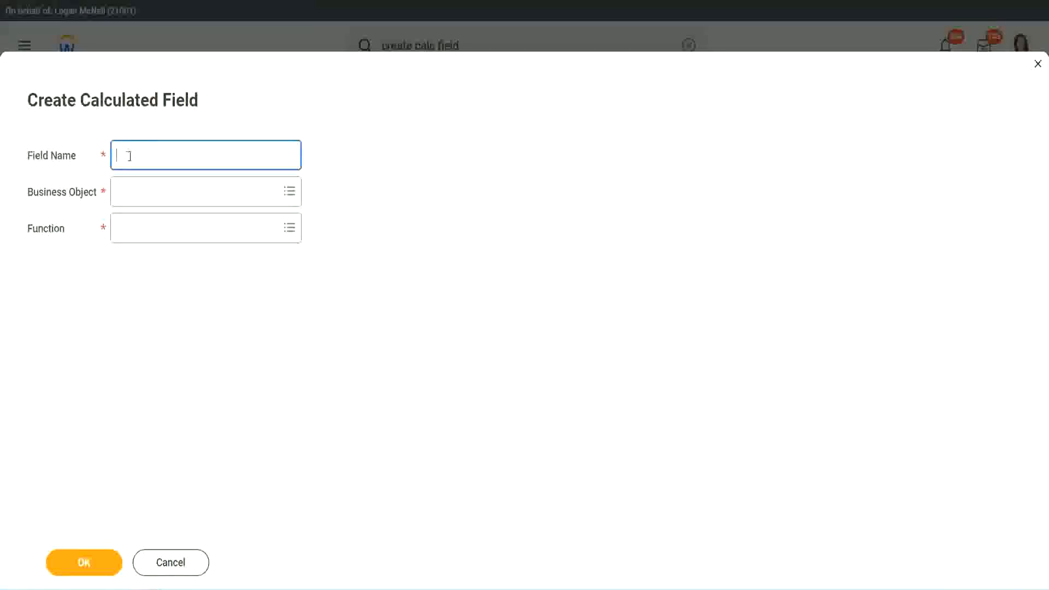
pyautogui.write('CF-TC-Amateur')
pyautogui.click(130, 155)
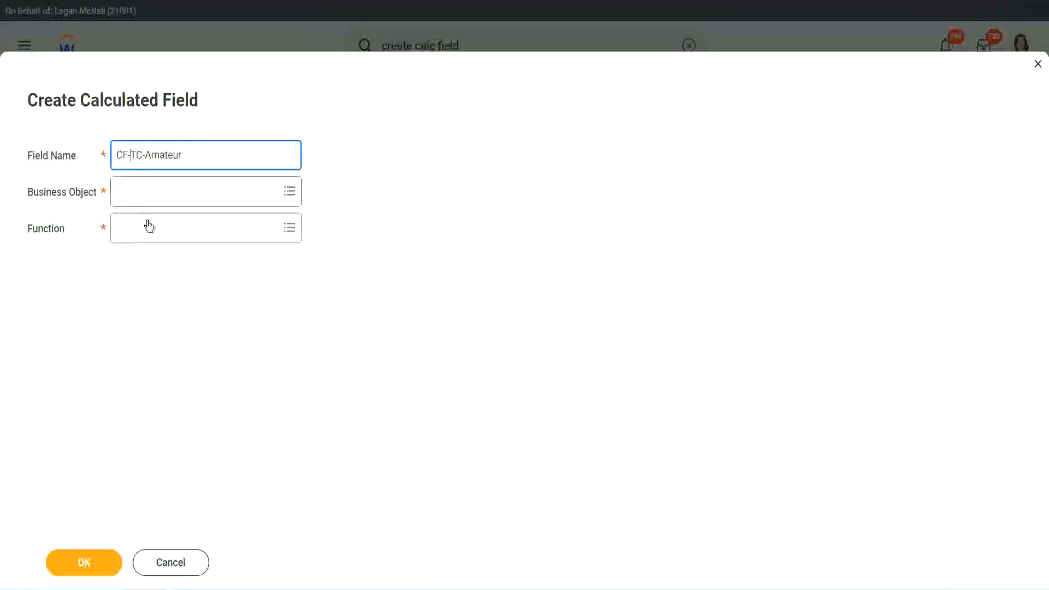
pyautogui.write('WW-')
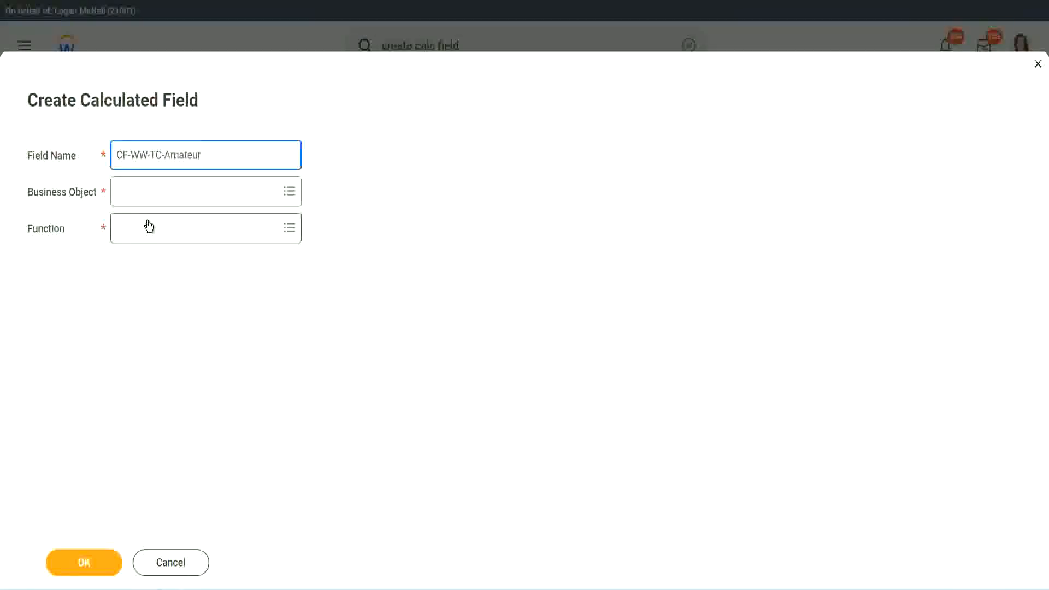
# Set the new calculated field's business object to Global
pyautogui.click(148, 192)
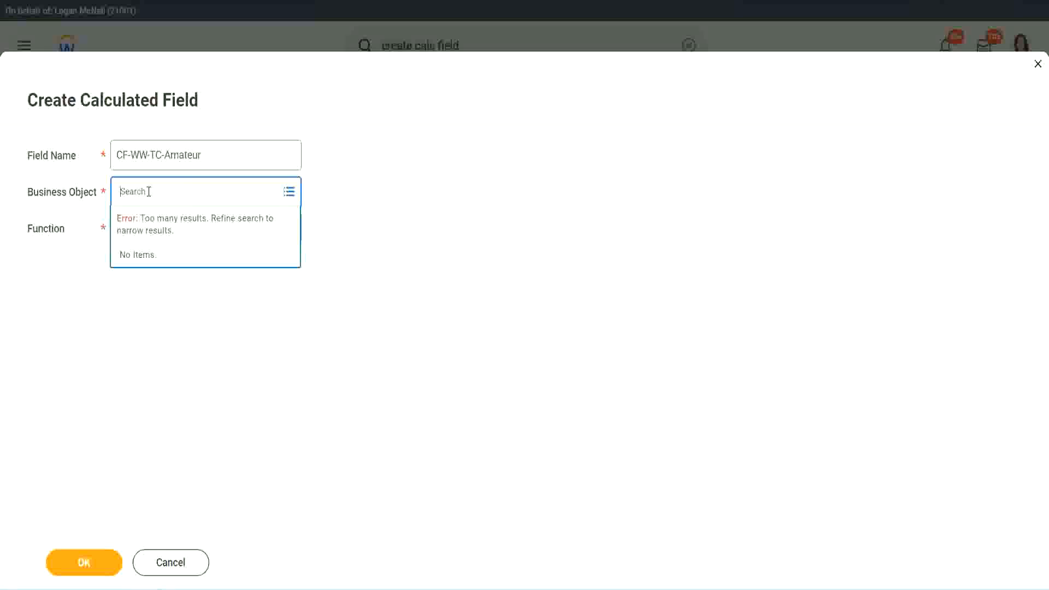
pyautogui.write('worker')
pyautogui.press('BackSpace')
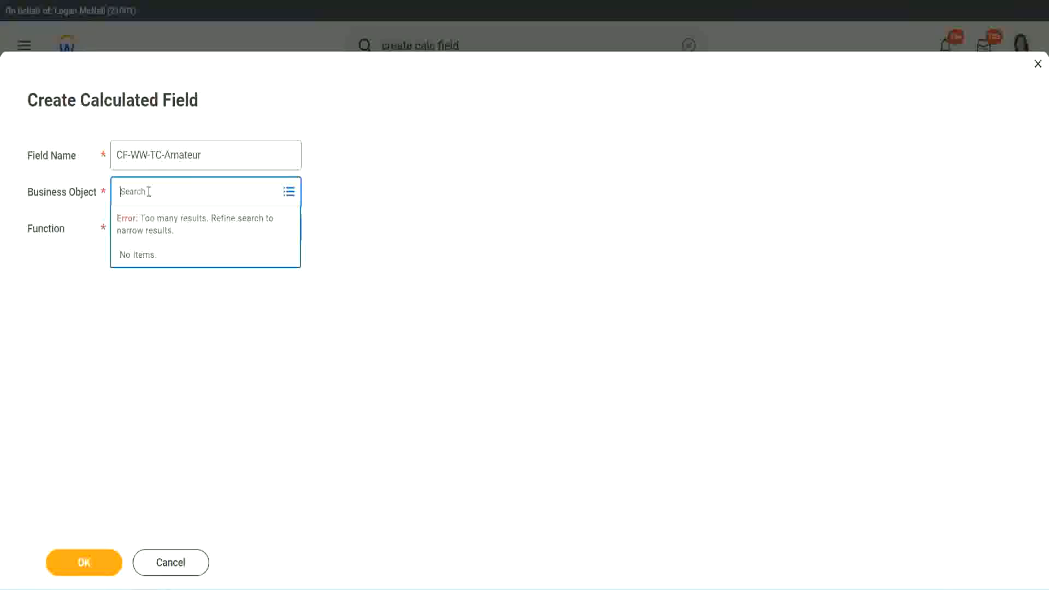
pyautogui.write('global')
pyautogui.press('Return')
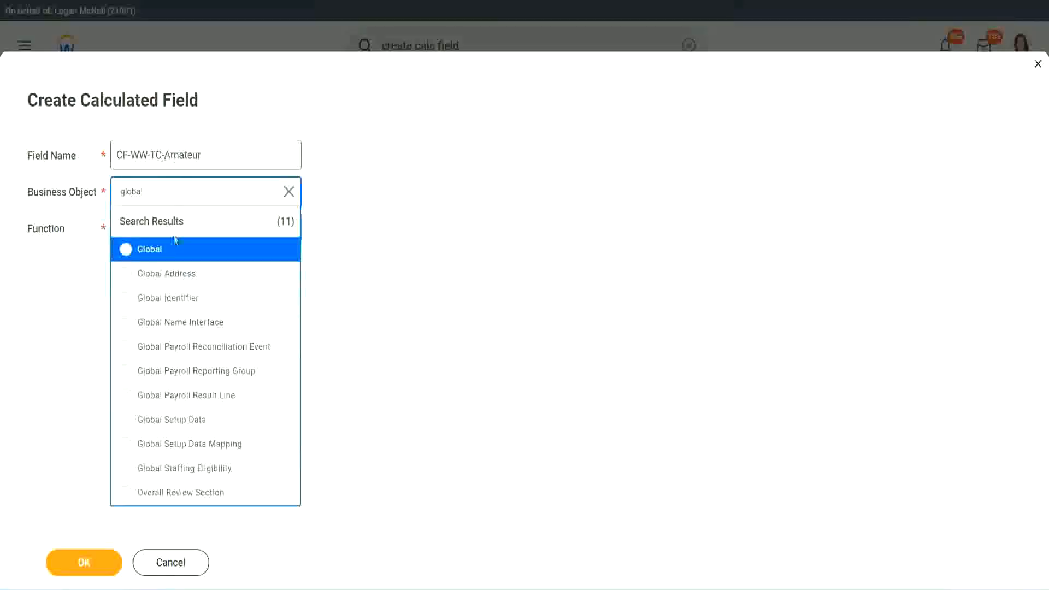
pyautogui.click(164, 259)
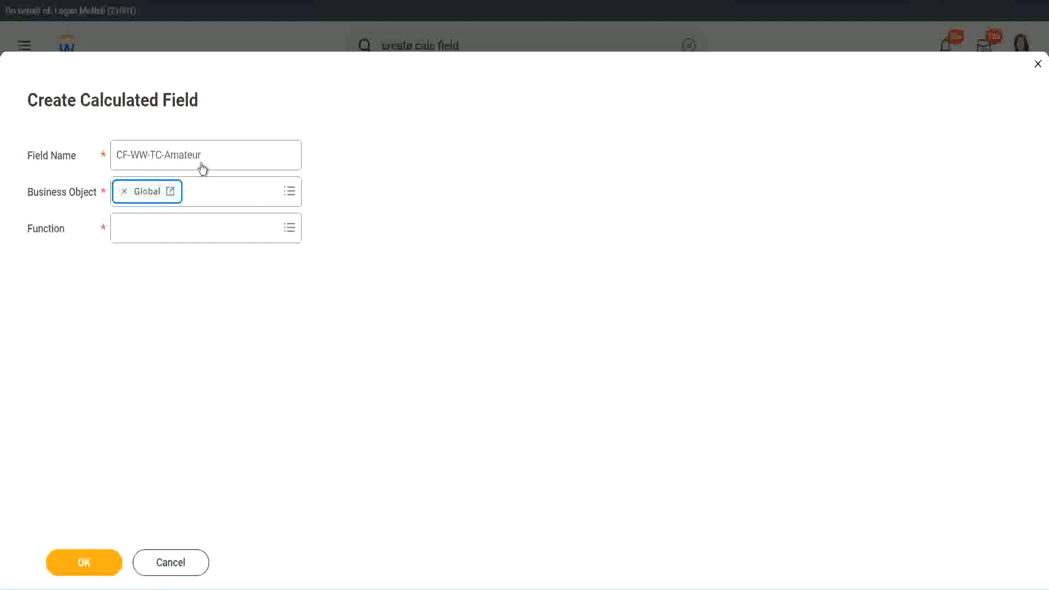
pyautogui.tripleClick(270, 147)
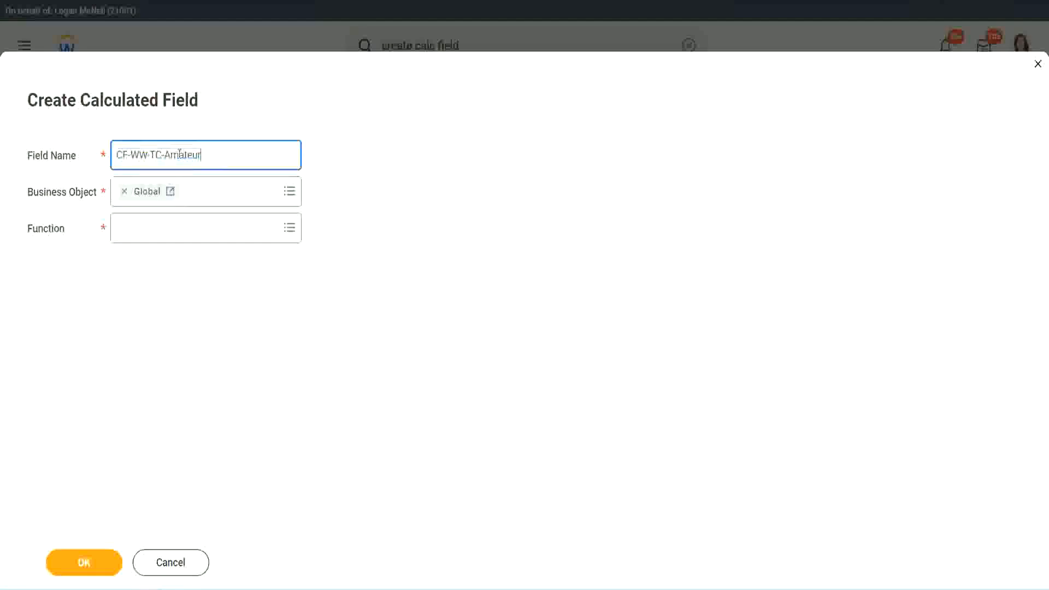
pyautogui.doubleClick(181, 154)
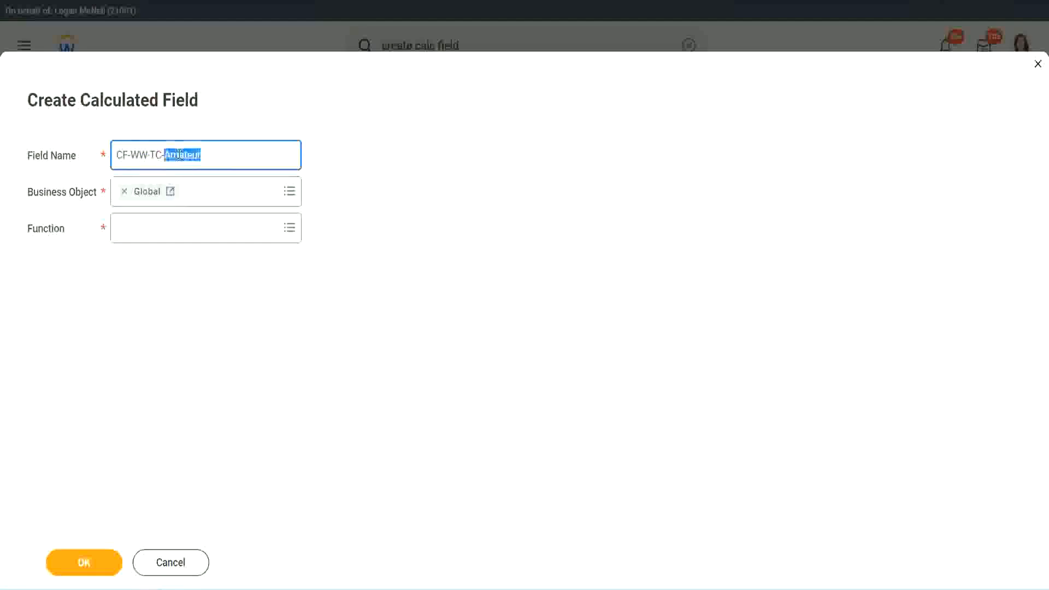
pyautogui.click(218, 153)
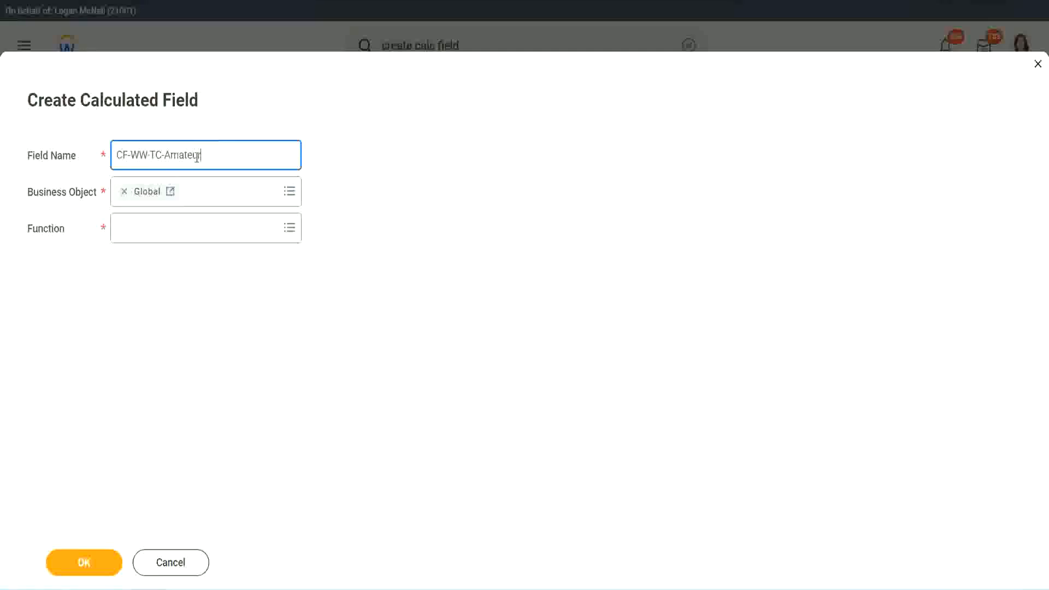
pyautogui.doubleClick(196, 157)
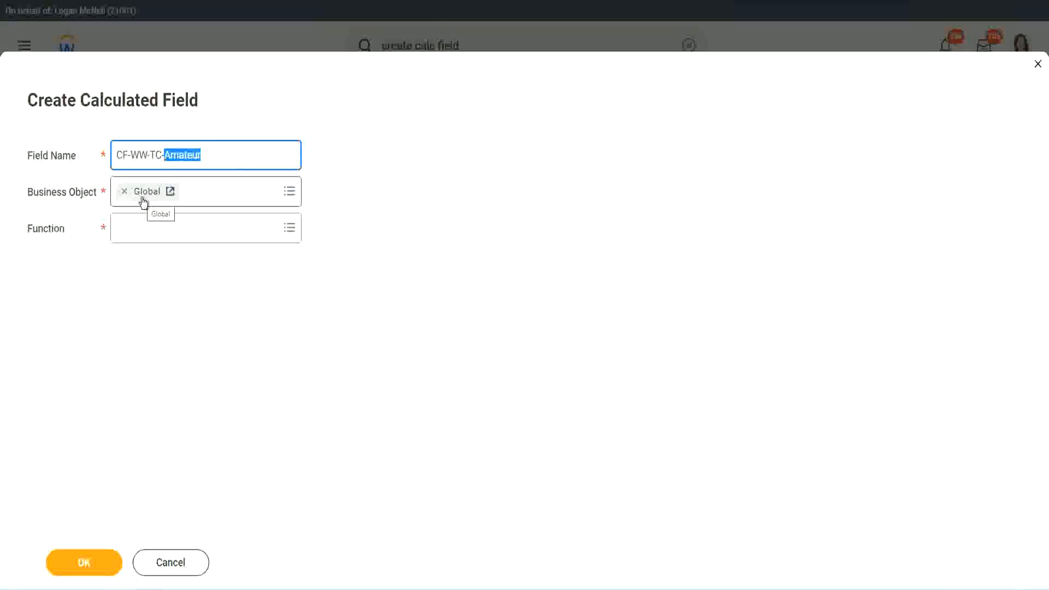
# Choose Text Constant as the calculated field's function and continue to its definition
pyautogui.click(146, 228)
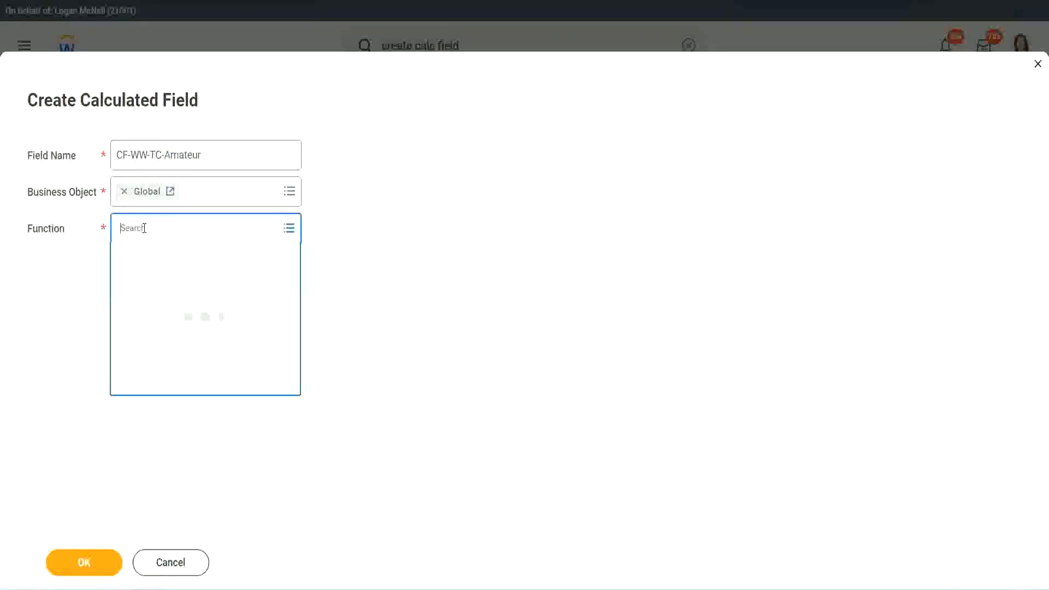
pyautogui.write('text const')
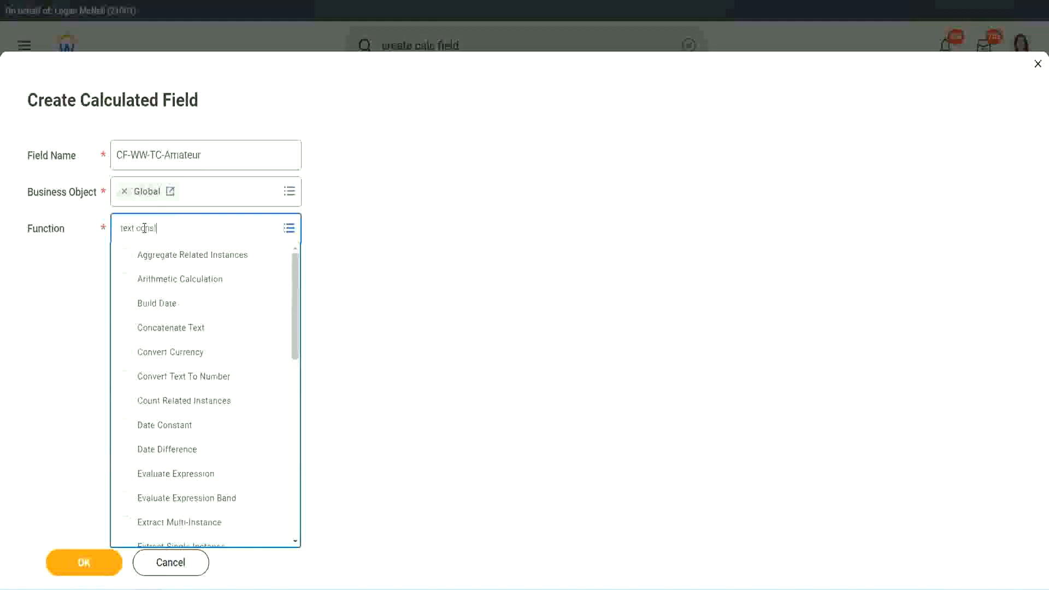
pyautogui.press('Return')
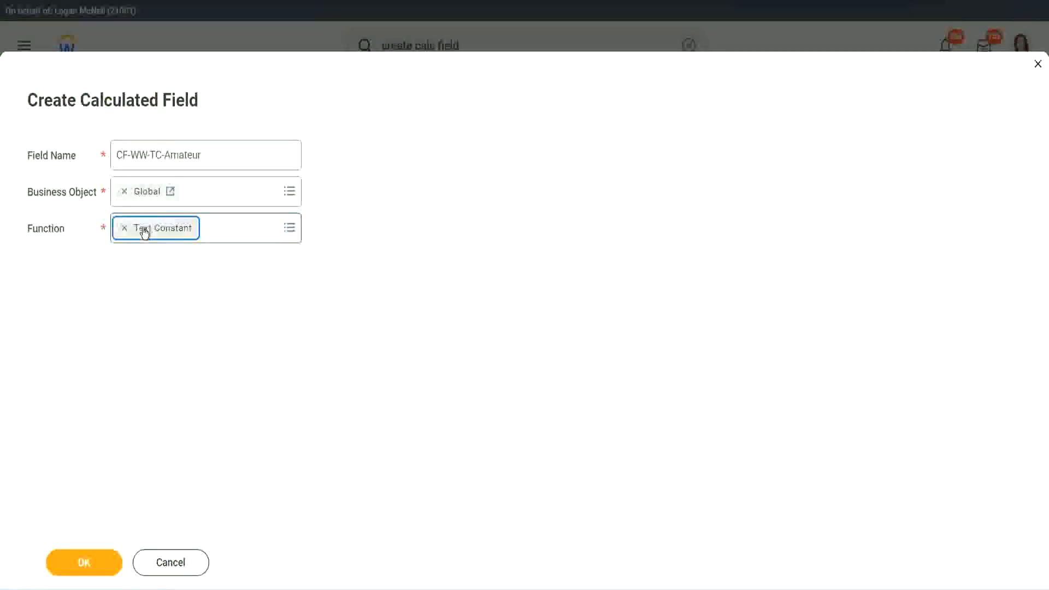
pyautogui.click(88, 568)
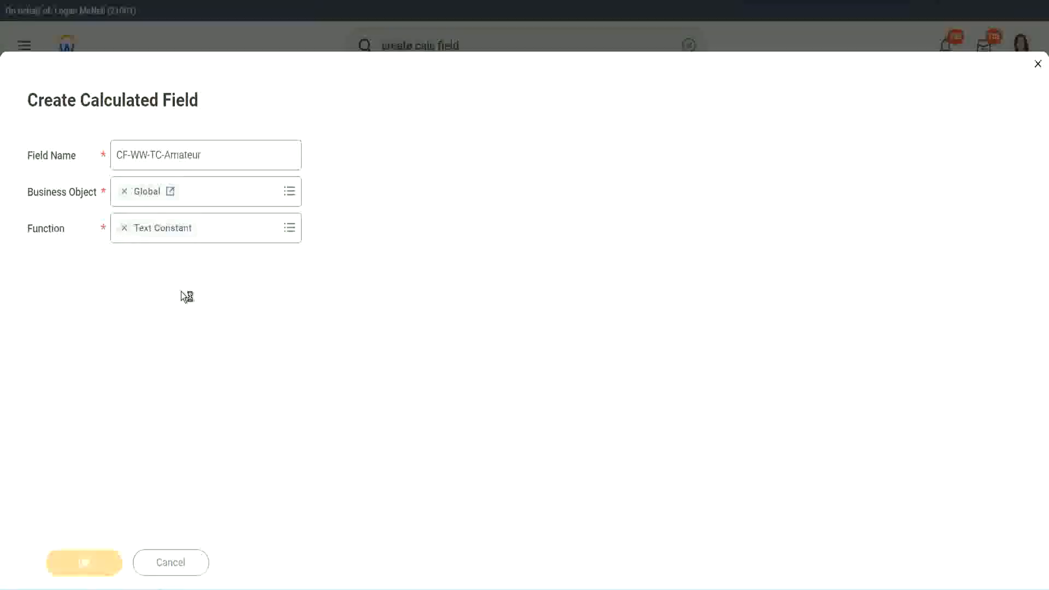
# Set the text constant's value to Amateur and save the calculated field
pyautogui.click(175, 310)
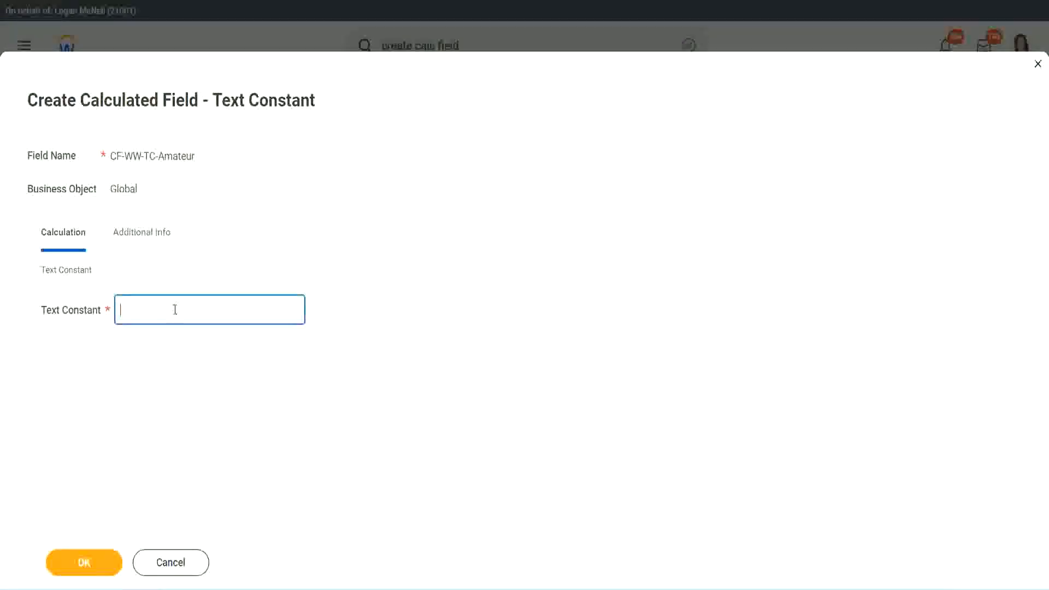
pyautogui.write('Amateur')
pyautogui.click(83, 562)
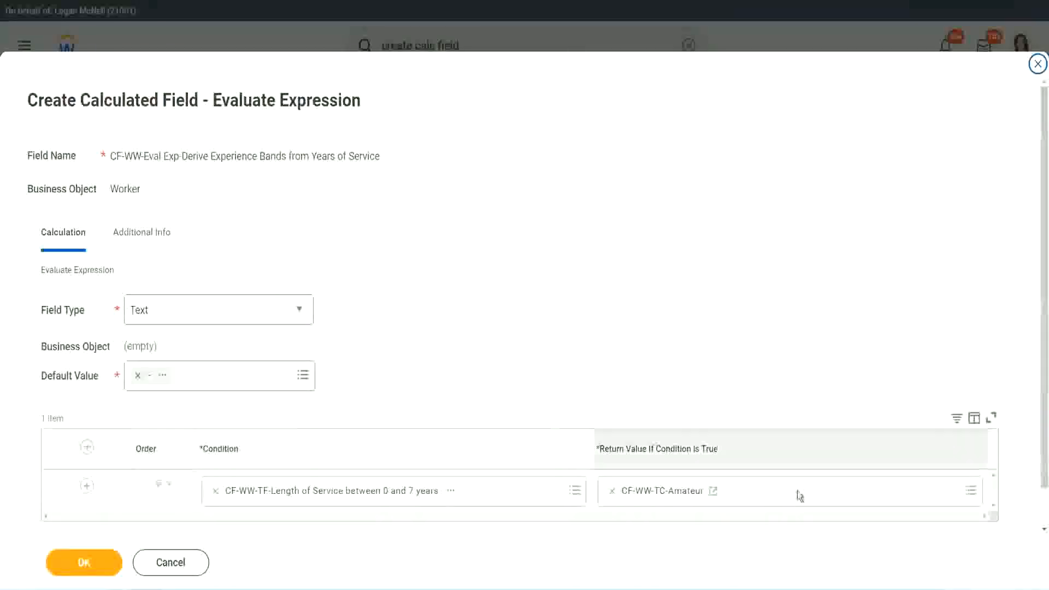
# Copy the text of the first row's return value, CF-WW-TC-Amateur
pyautogui.rightClick(651, 494)
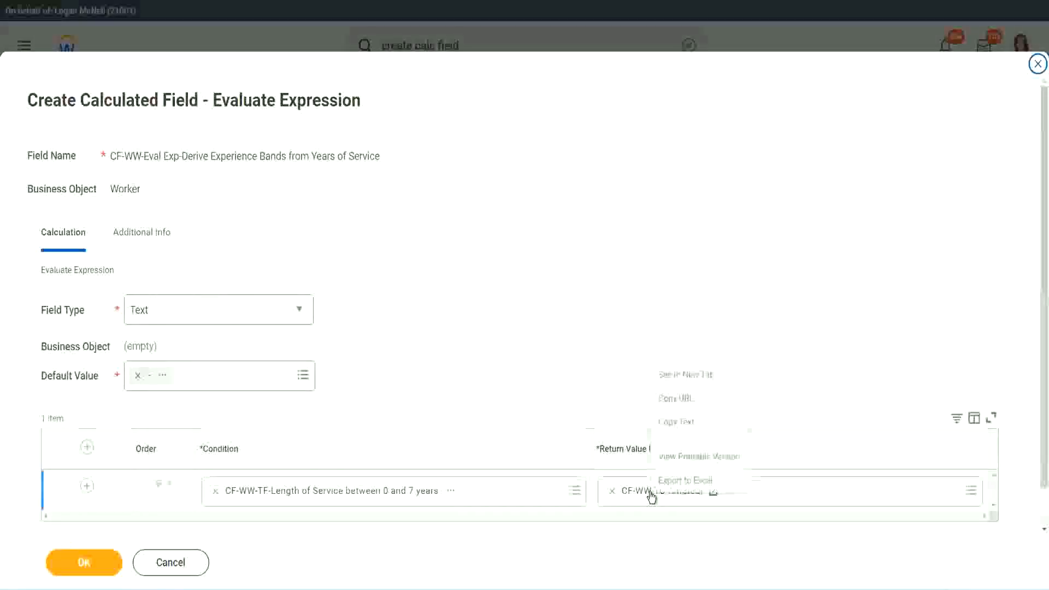
pyautogui.click(687, 424)
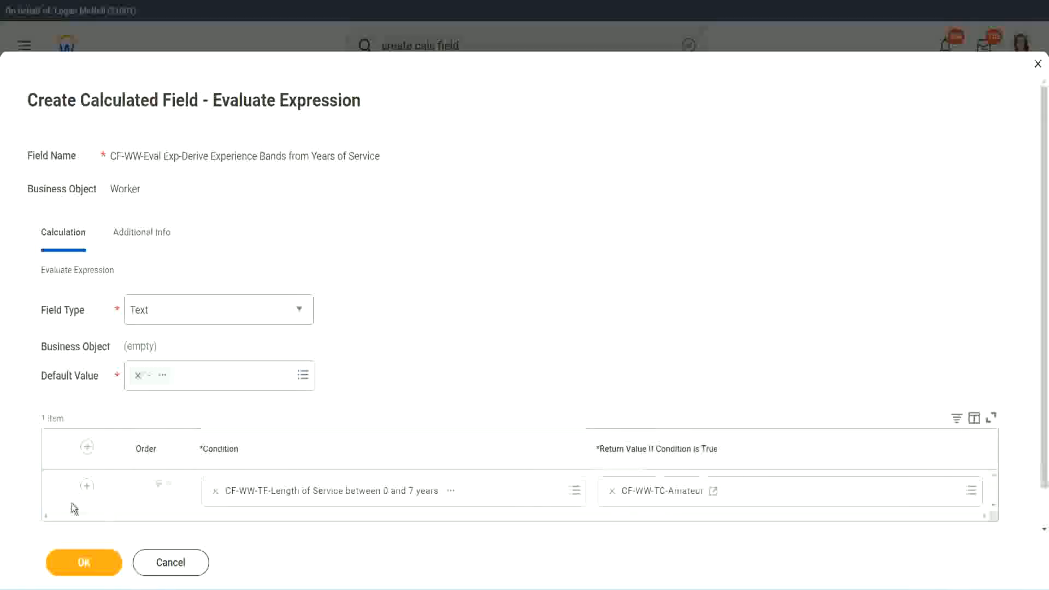
# Add three empty rows below the first condition in the Evaluate Expression table
pyautogui.click(86, 486)
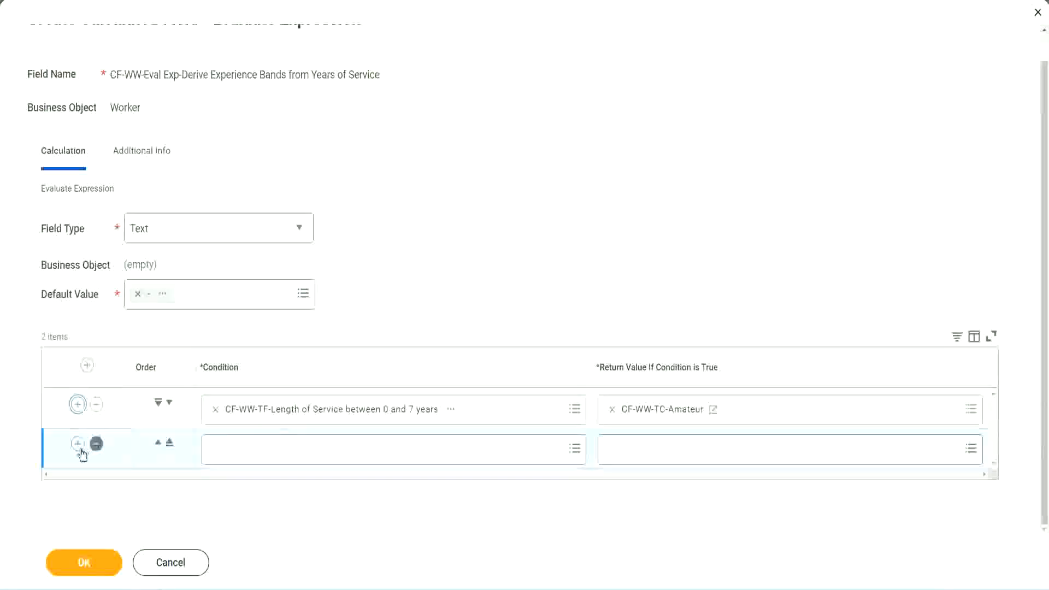
pyautogui.click(78, 444)
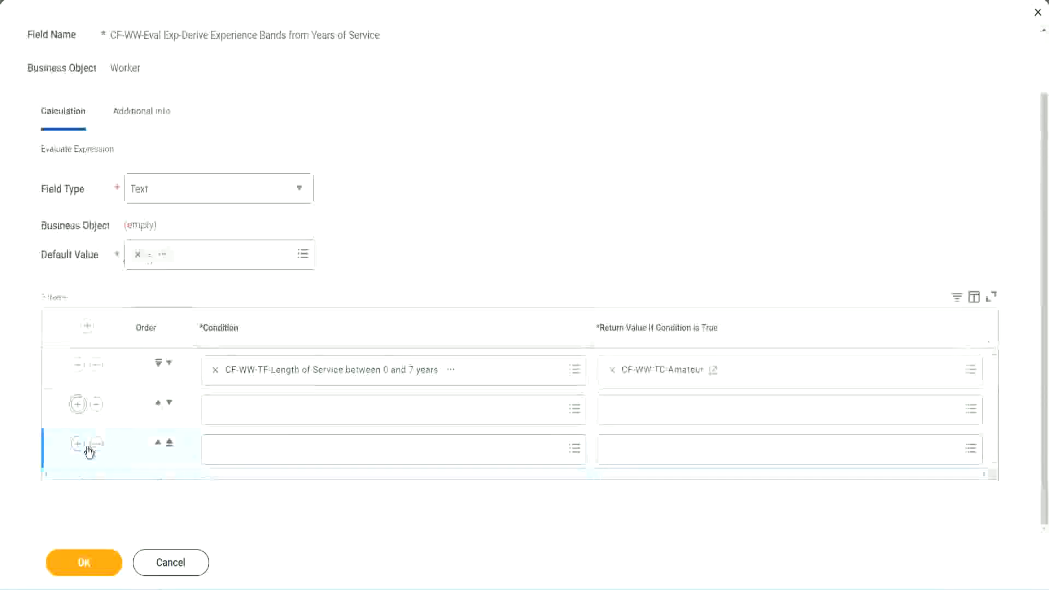
# Set the second row's condition to CF-WW-TF-Length of Service between 8 and 15 years
pyautogui.click(258, 409)
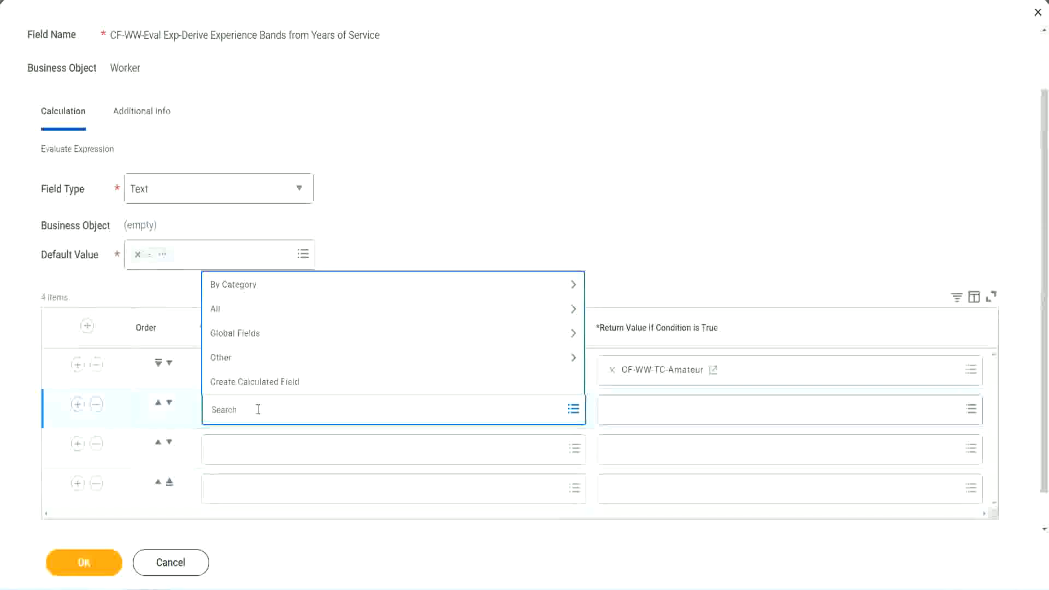
pyautogui.write('cf-ww')
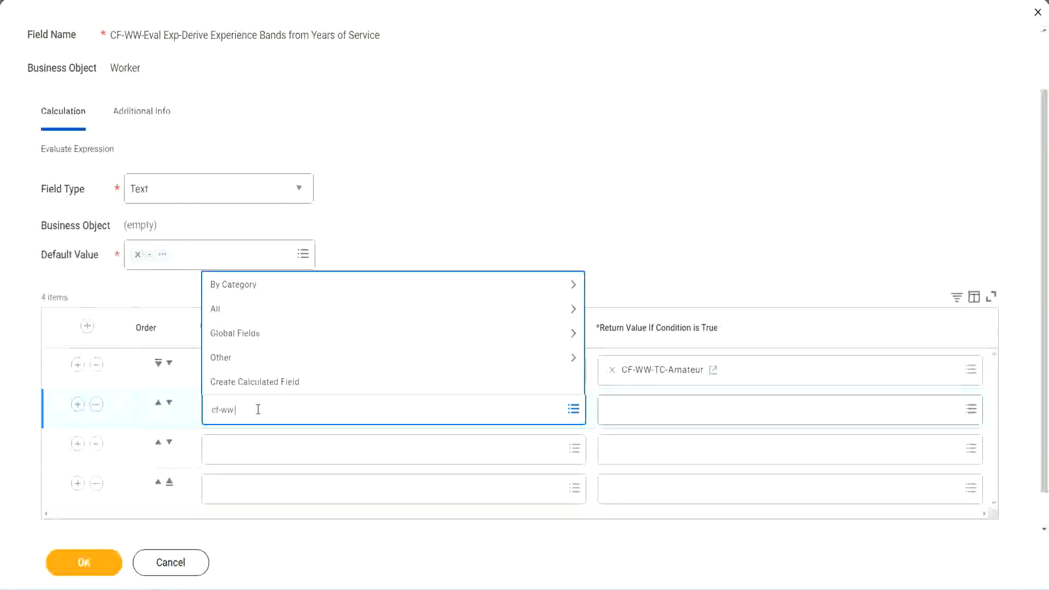
pyautogui.write('-tc')
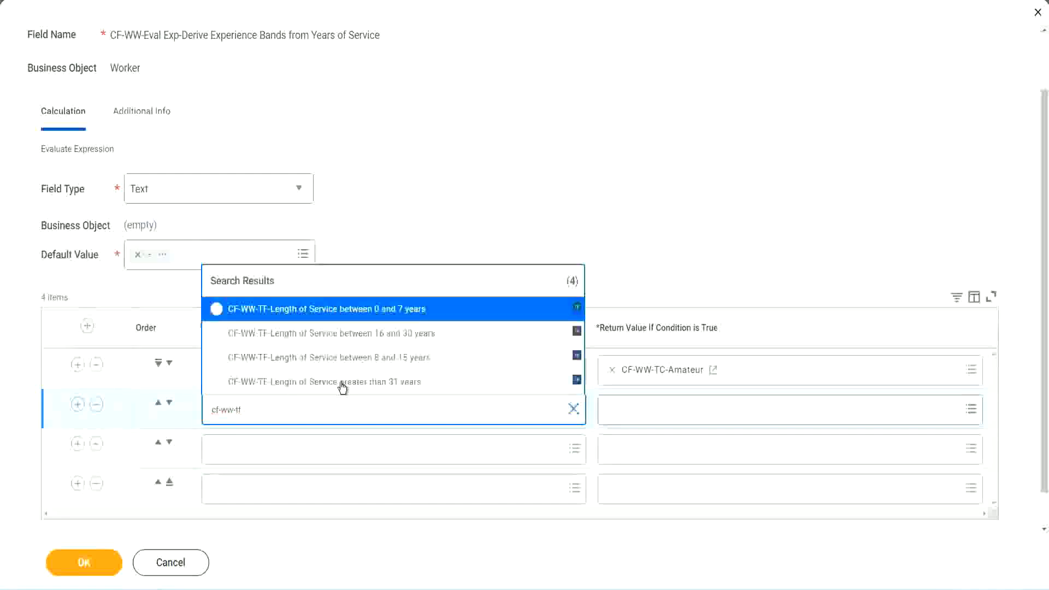
pyautogui.click(405, 360)
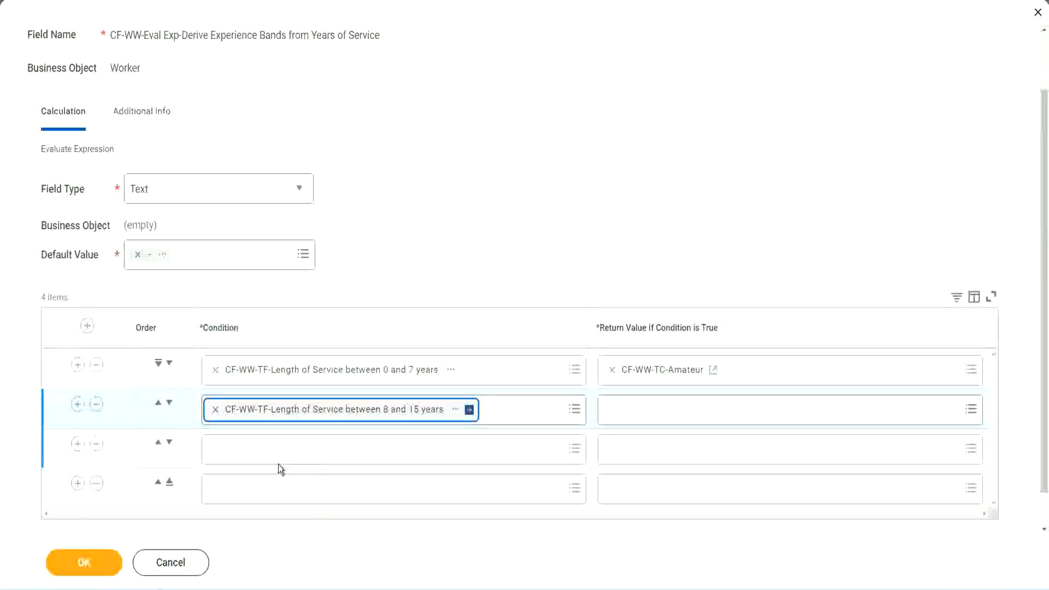
# Set the third row's condition to CF-WW-TF-Length of Service between 16 and 30 years
pyautogui.click(264, 449)
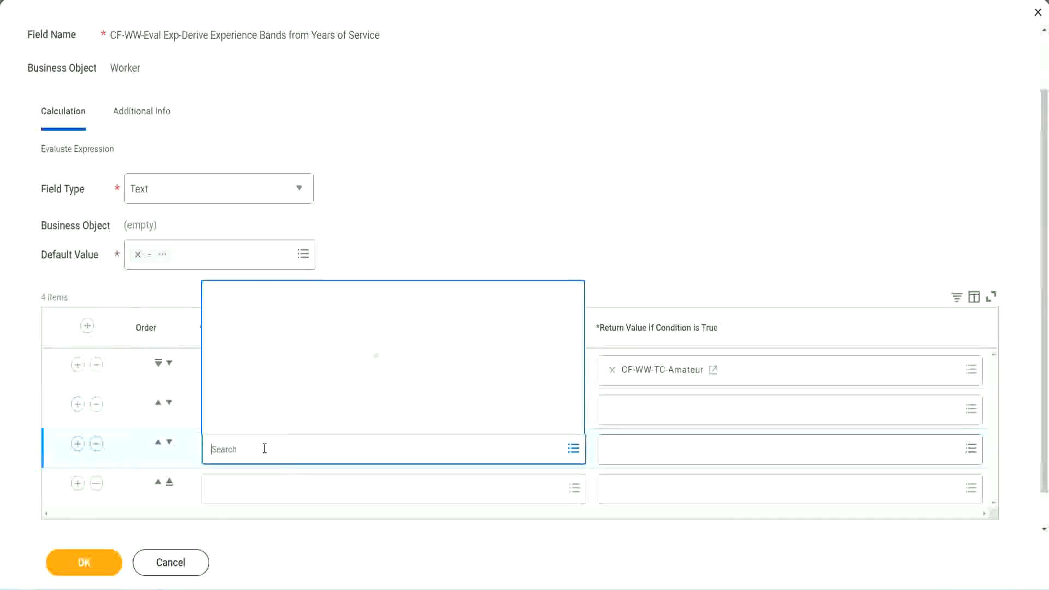
pyautogui.write('cf-ww-tf')
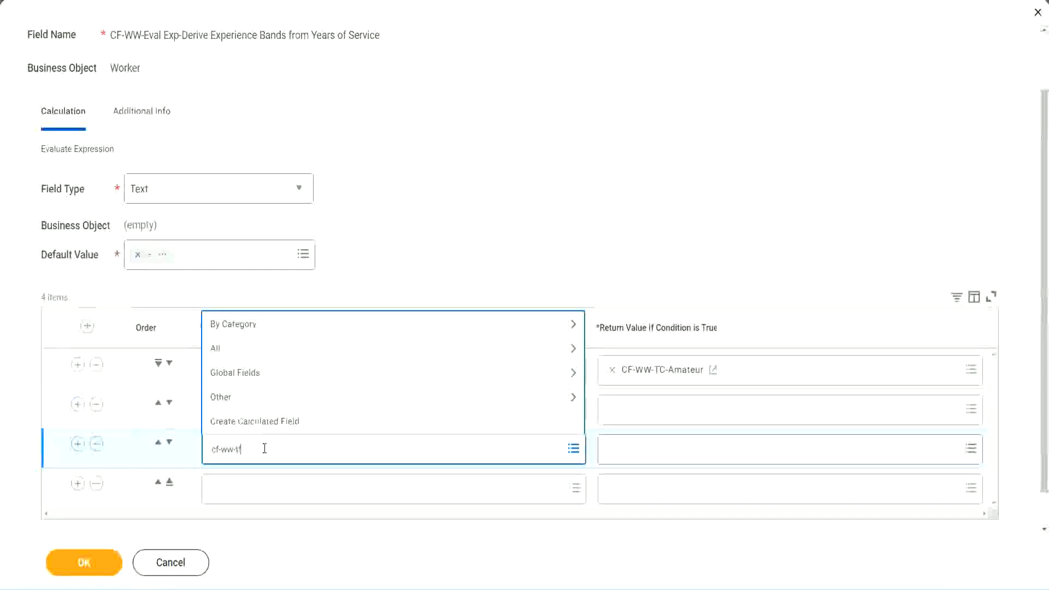
pyautogui.press('Return')
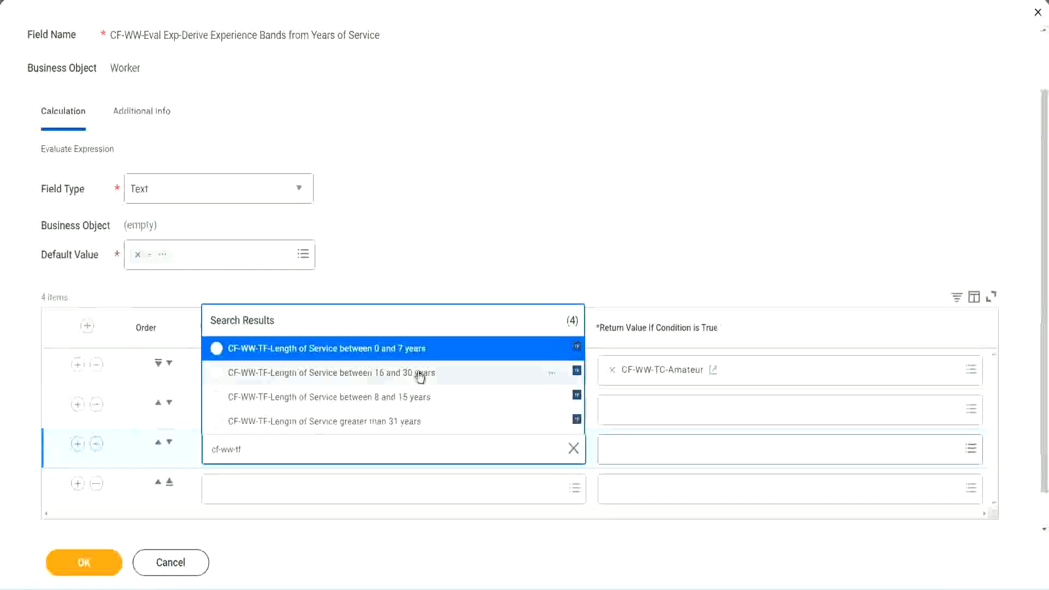
pyautogui.click(420, 377)
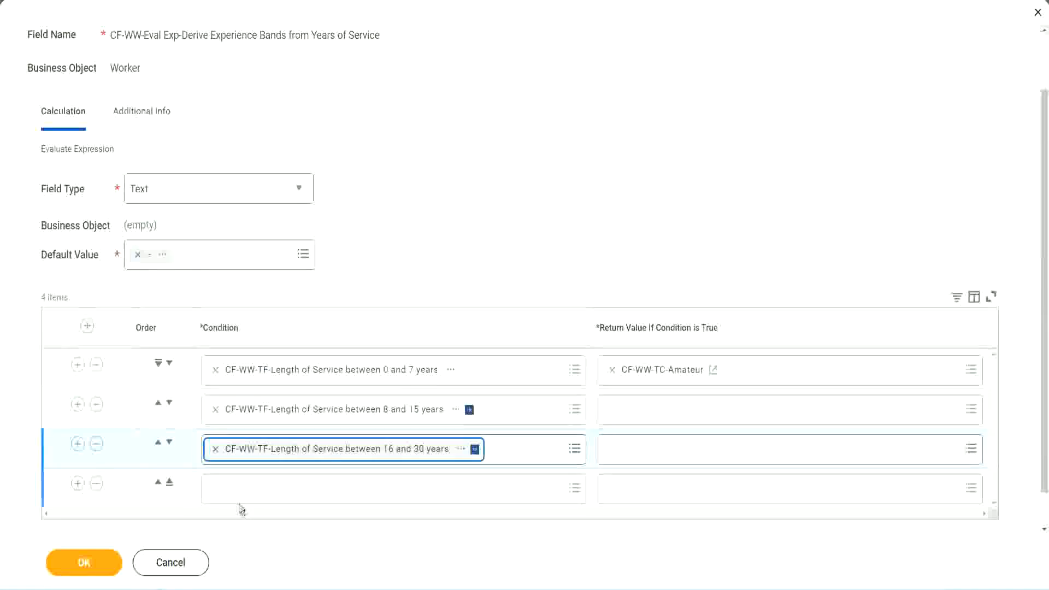
# Set the fourth row's condition to CF-WW-TF-Length of Service greater than 31 years
pyautogui.click(248, 490)
pyautogui.write('c')
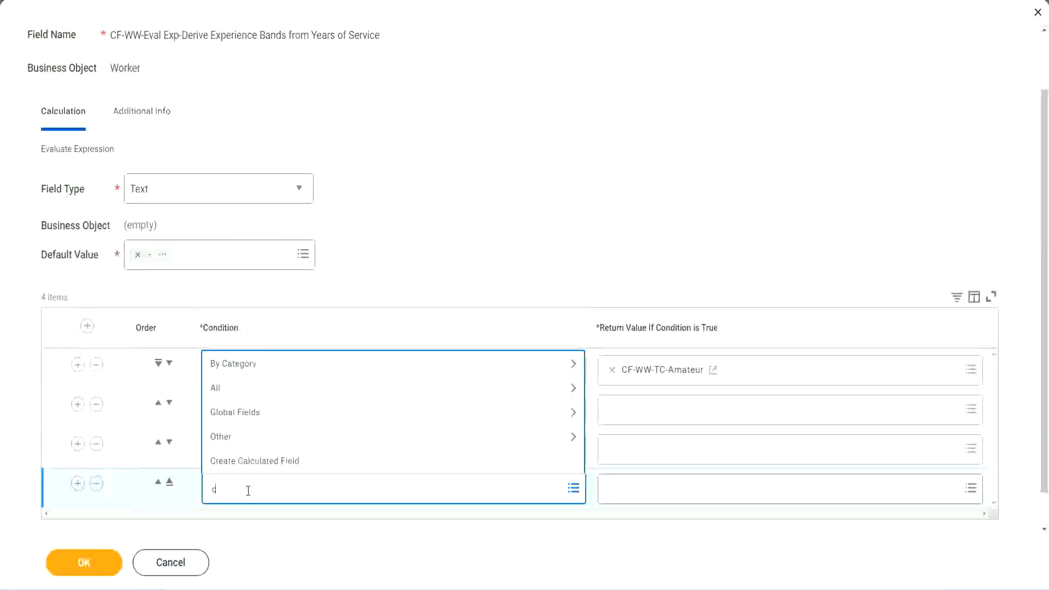
pyautogui.write('f-ww')
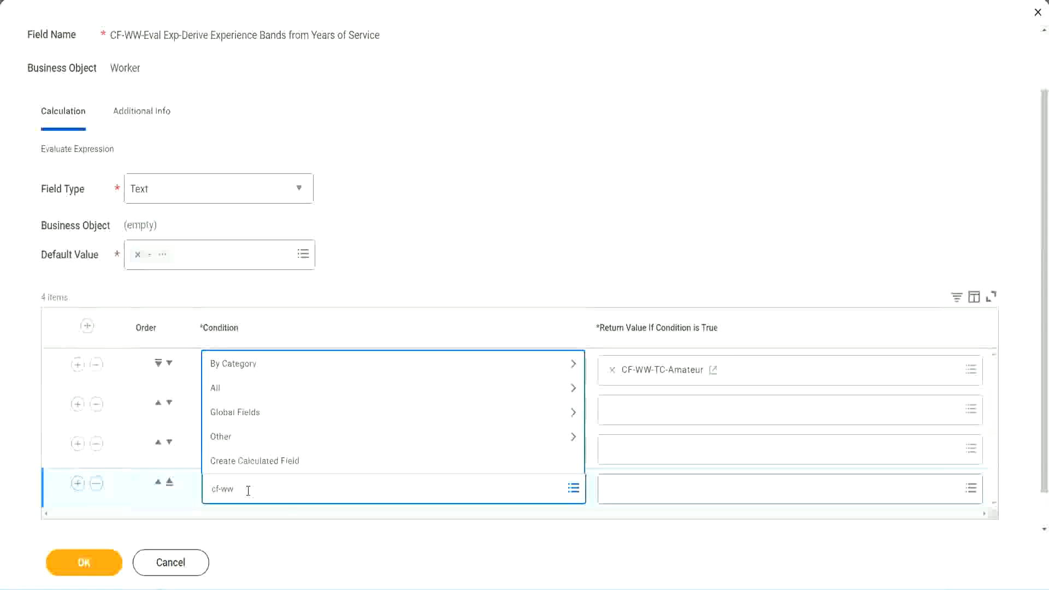
pyautogui.write(' tf 31')
pyautogui.press('Return')
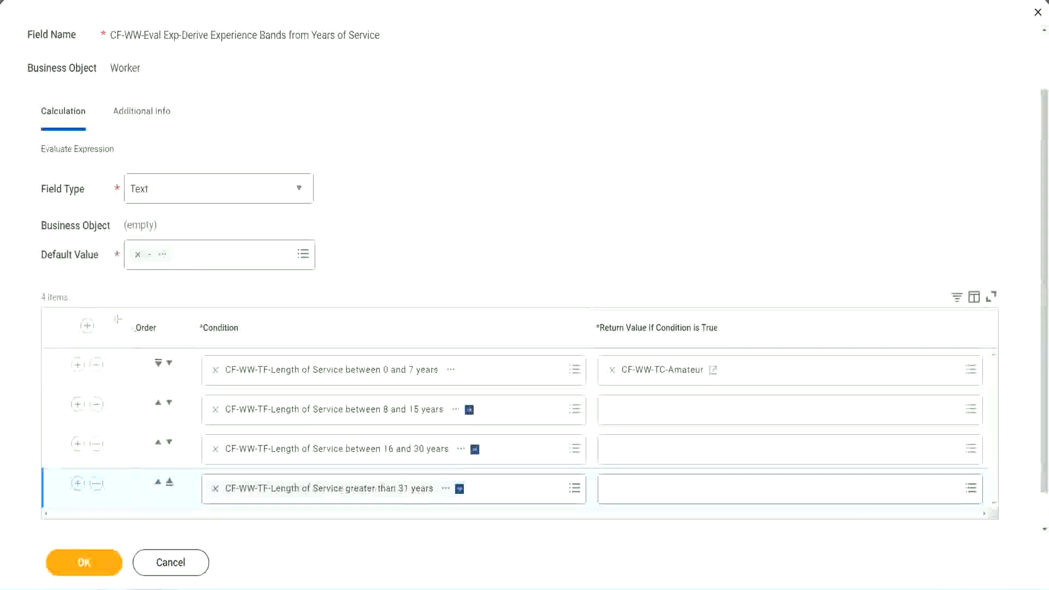
# Try the 8 to 15 years condition above the 0 to 7 years condition and restore the original order
pyautogui.moveTo(118, 319); pyautogui.dragTo(117, 432)
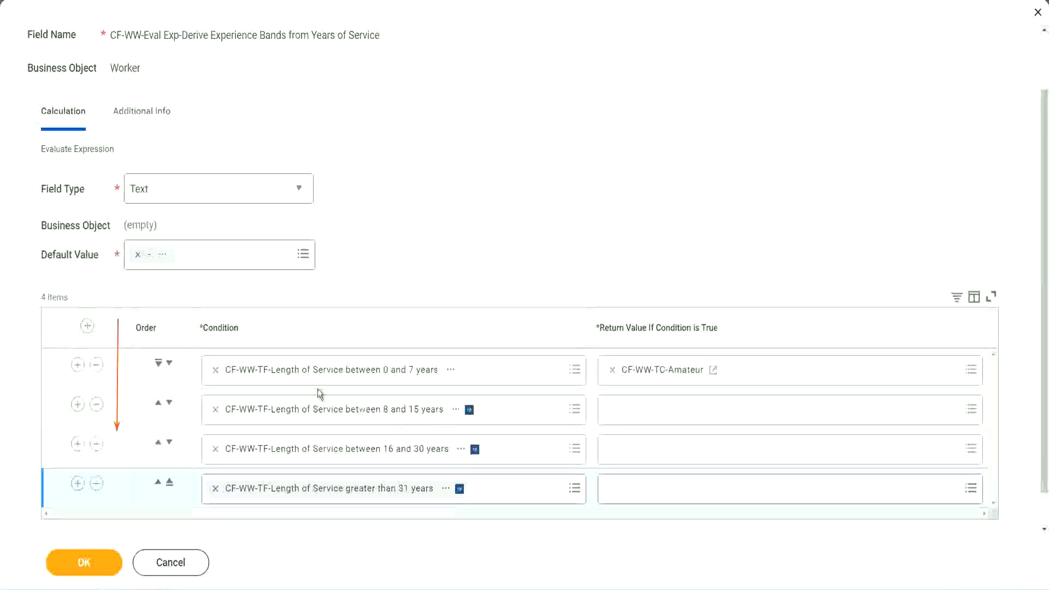
pyautogui.click(158, 404)
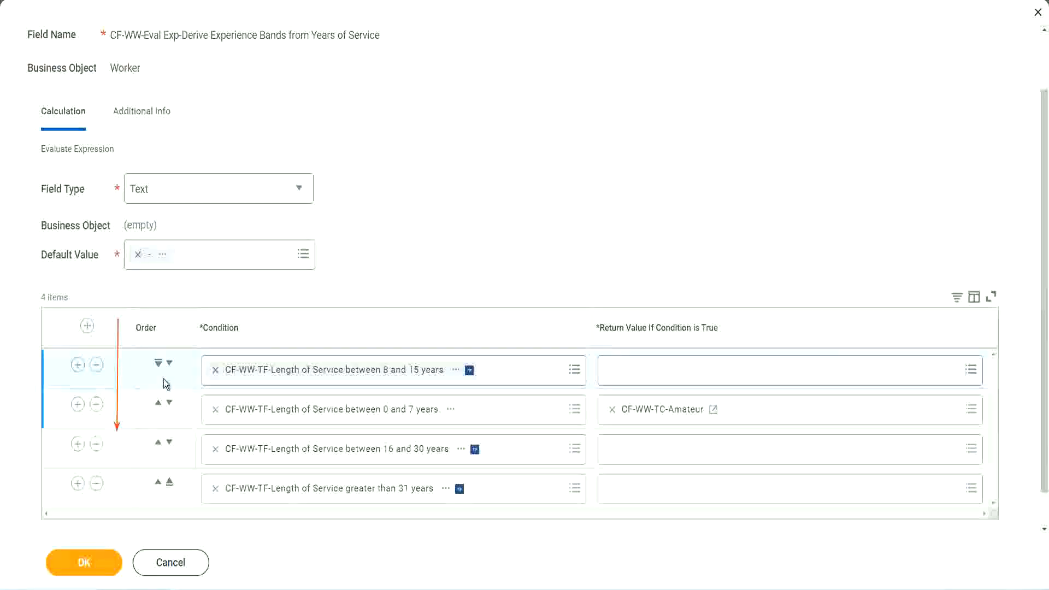
pyautogui.click(169, 364)
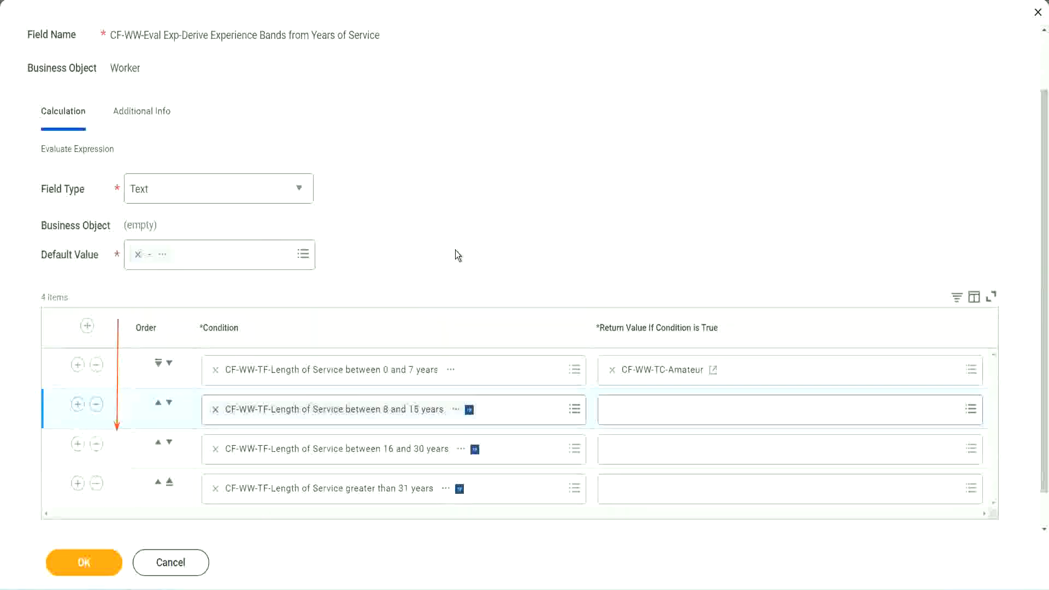
pyautogui.click(157, 404)
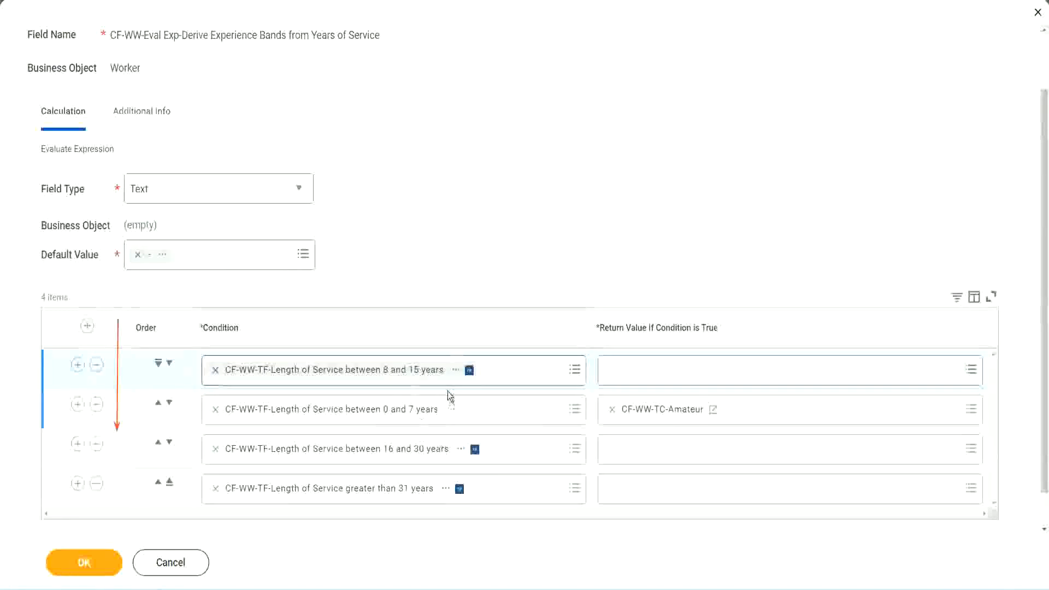
pyautogui.click(429, 375)
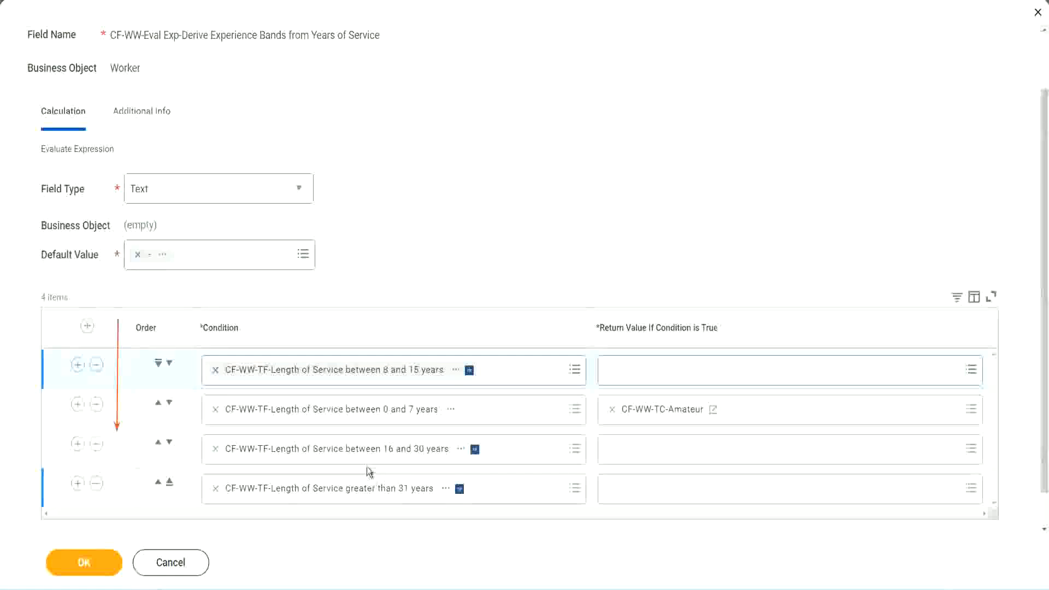
pyautogui.rightClick(664, 418)
pyautogui.click(688, 473)
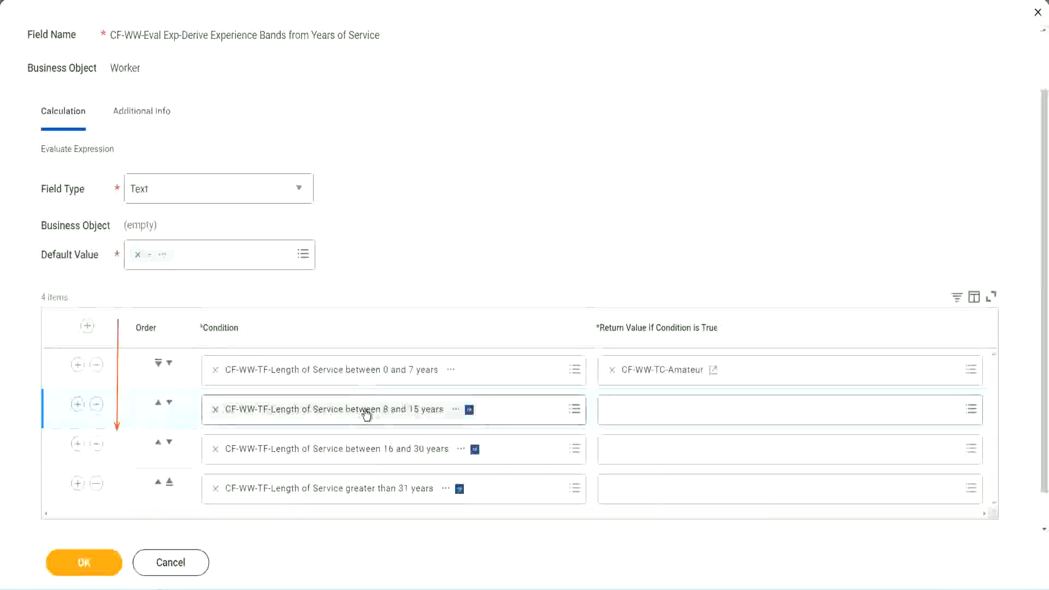
# Start a calculated field CF-WW-TC-Experienced for the second row's return value, with business object Global and function Text Constant
pyautogui.click(616, 410)
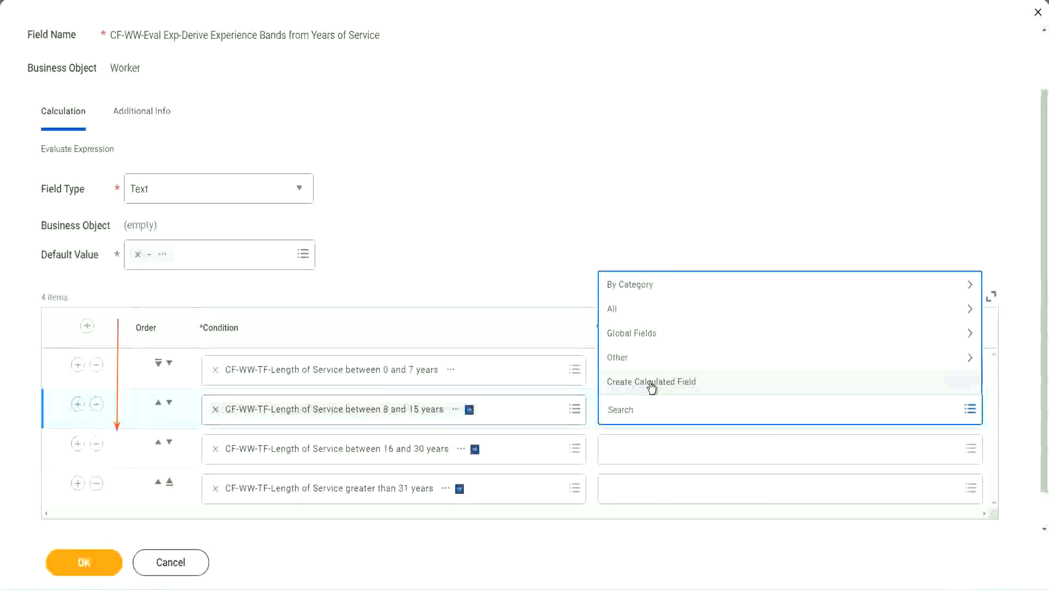
pyautogui.click(651, 383)
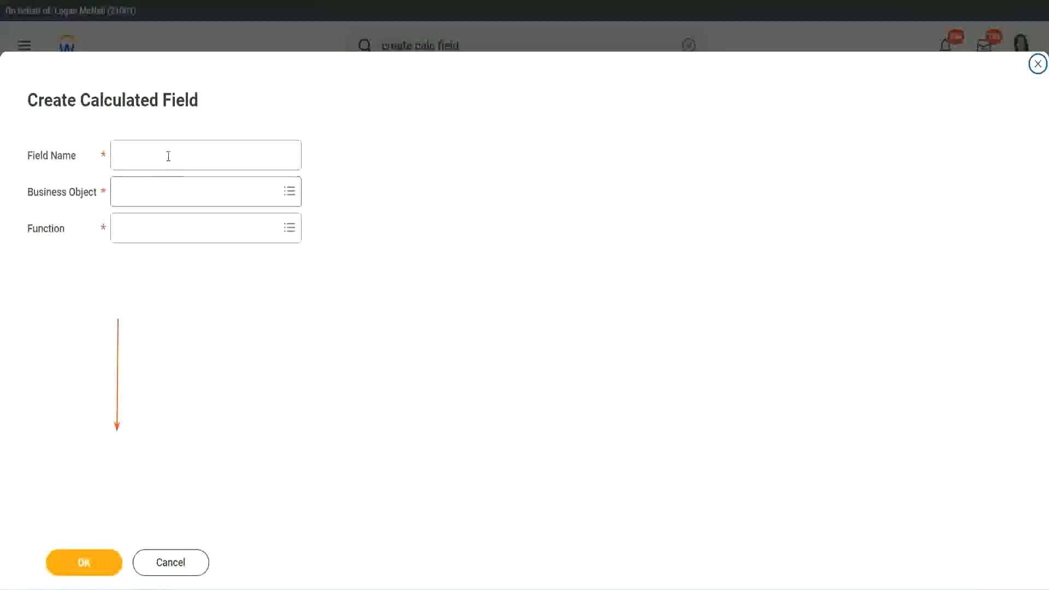
pyautogui.click(166, 156)
pyautogui.hotkey('ctrl', 'v')
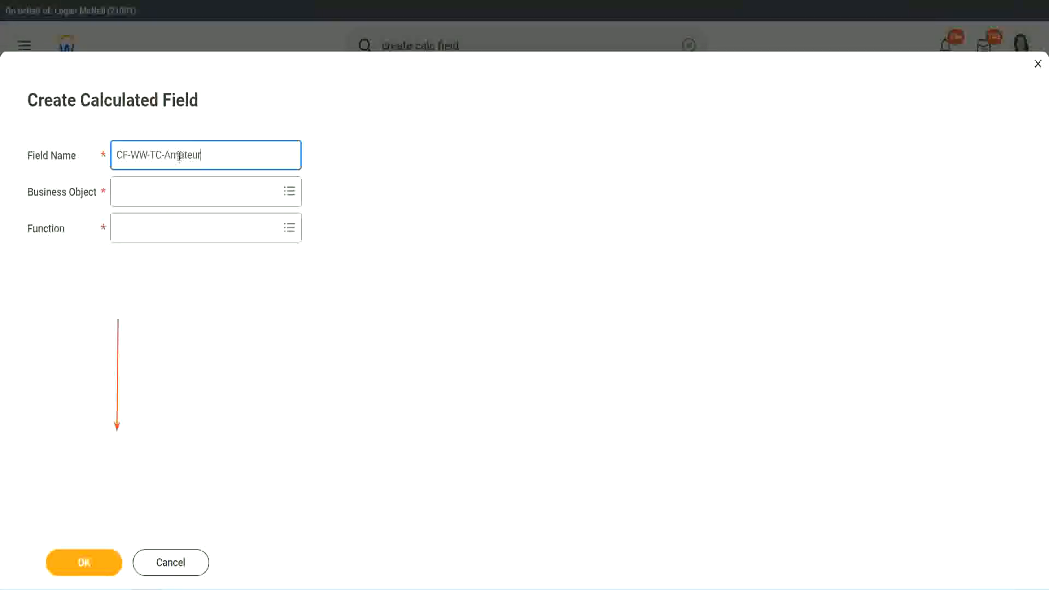
pyautogui.doubleClick(179, 156)
pyautogui.write('Experien')
pyautogui.write('ced')
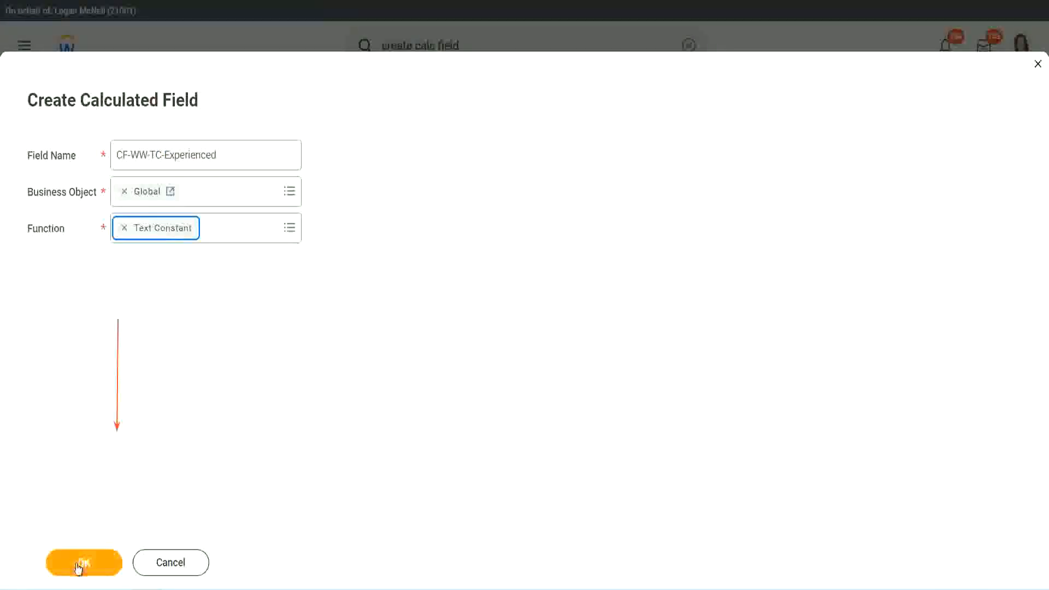
# Continue to the definition, set the text constant's value to Experienced and save the calculated field
pyautogui.click(83, 562)
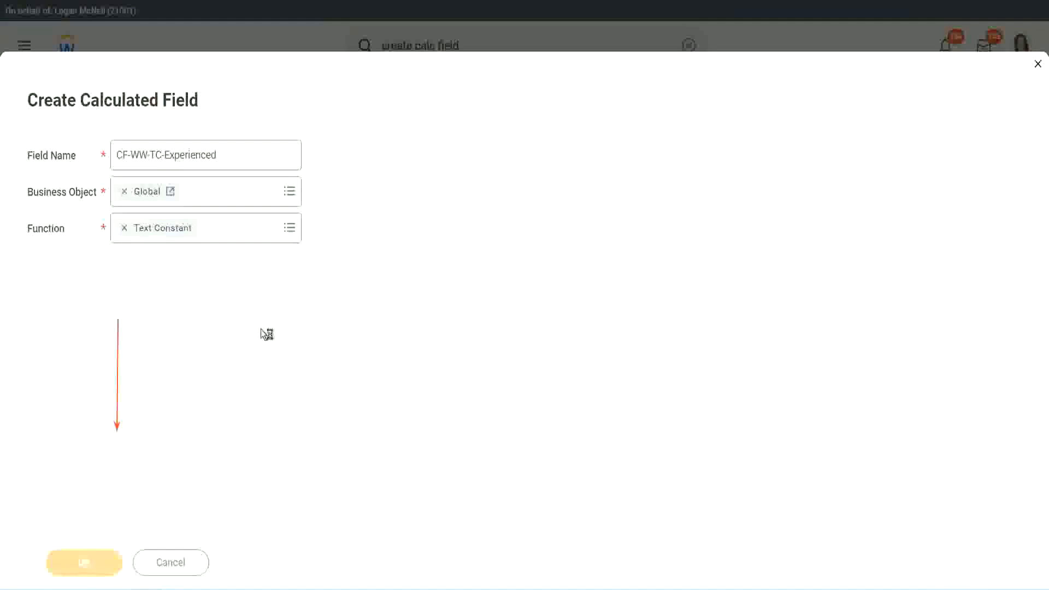
pyautogui.click(159, 310)
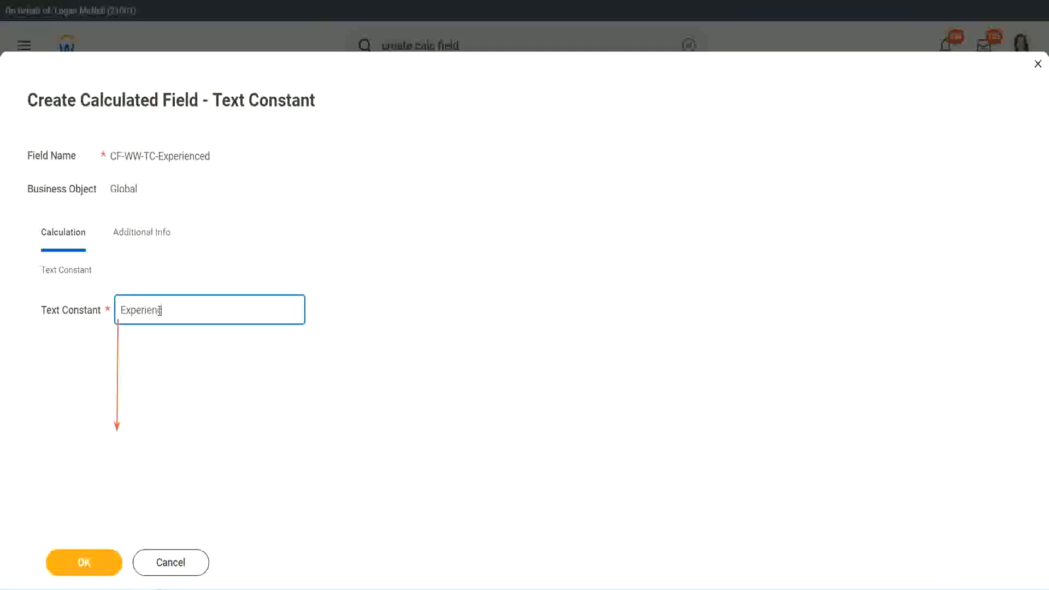
pyautogui.click(87, 559)
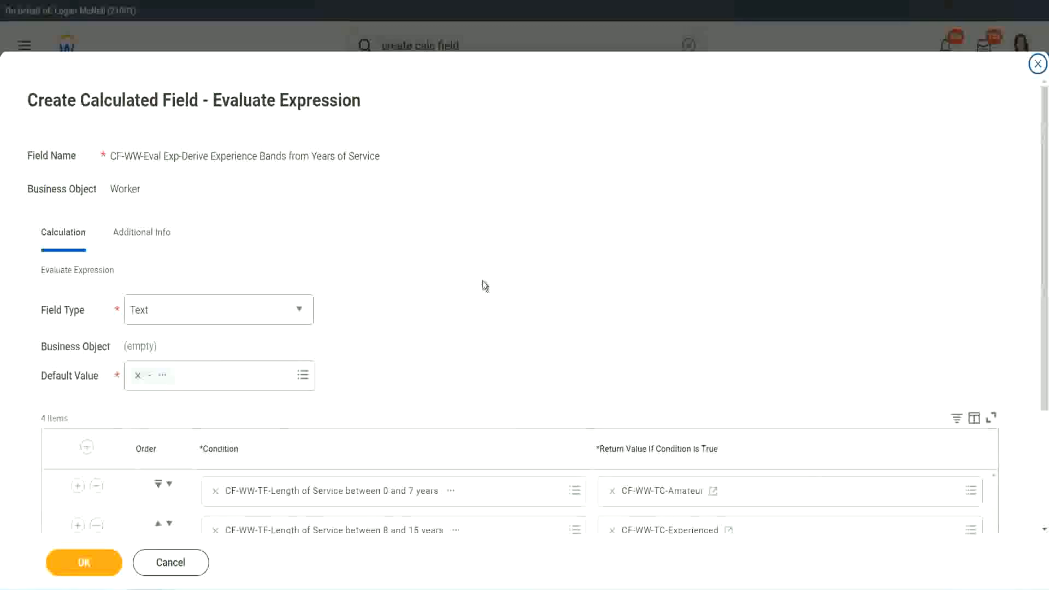
# Start a calculated field for the third row's return value with the copied name CF-WW-TC-Amateur, and check the band names in the text editor notes
pyautogui.scroll(-2, 483, 280)
pyautogui.click(652, 411)
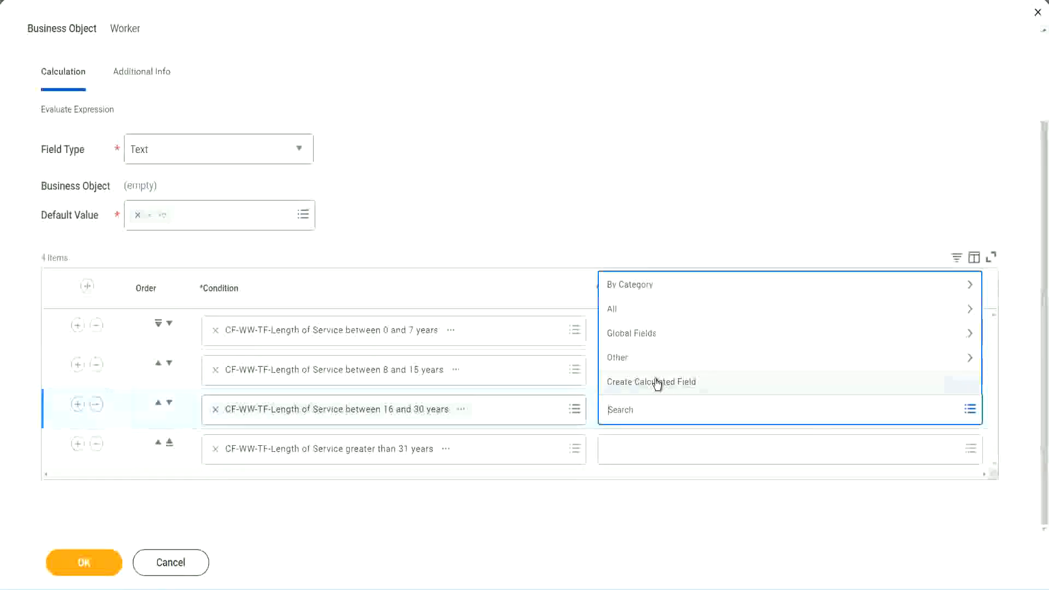
pyautogui.click(657, 382)
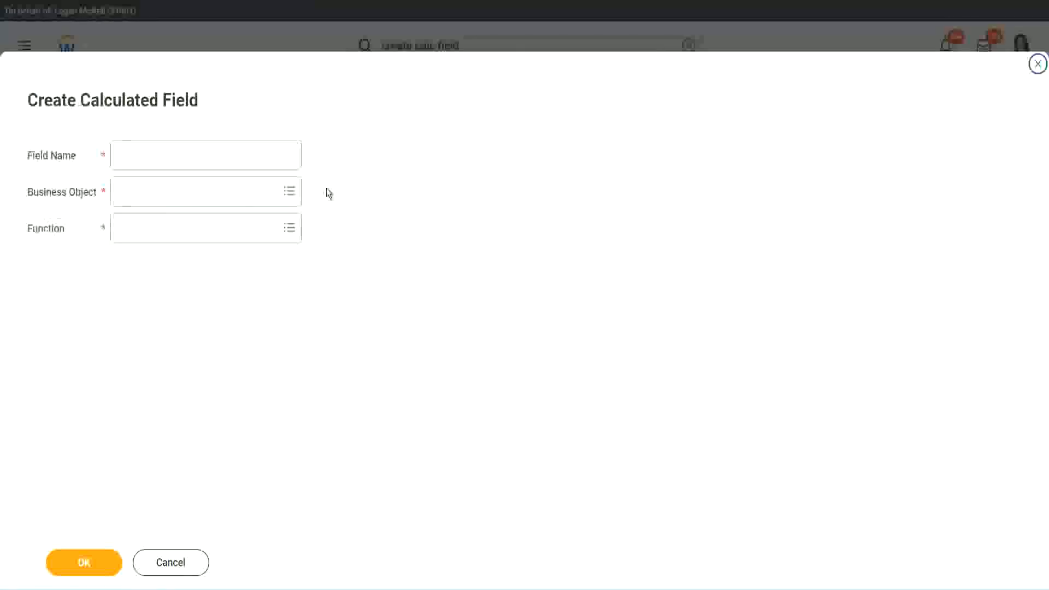
pyautogui.click(227, 158)
pyautogui.write('CF-WW-TC-Amateur')
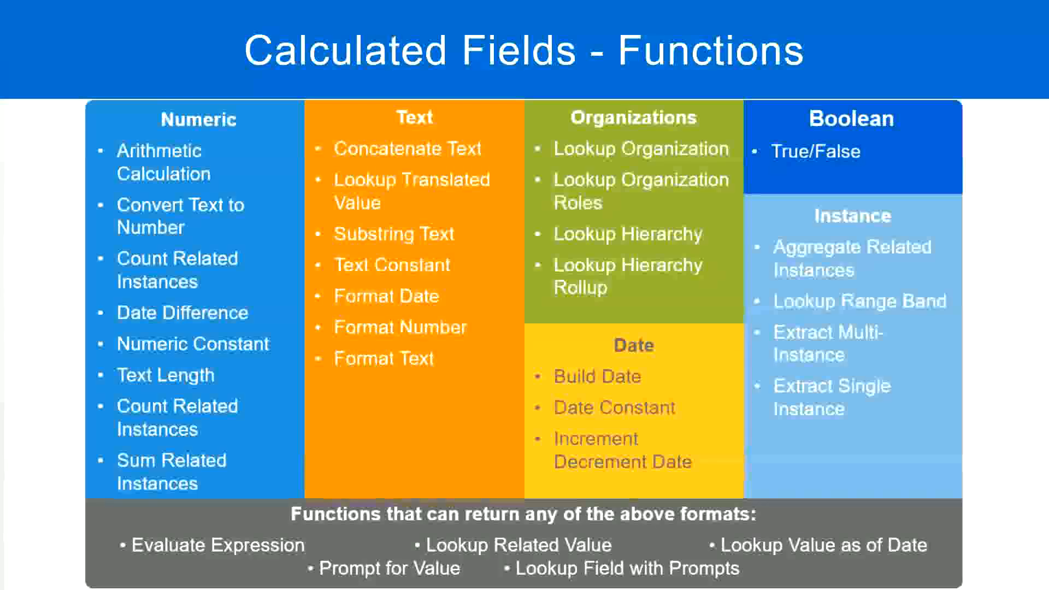
pyautogui.hotkey('alt', 'Tab')
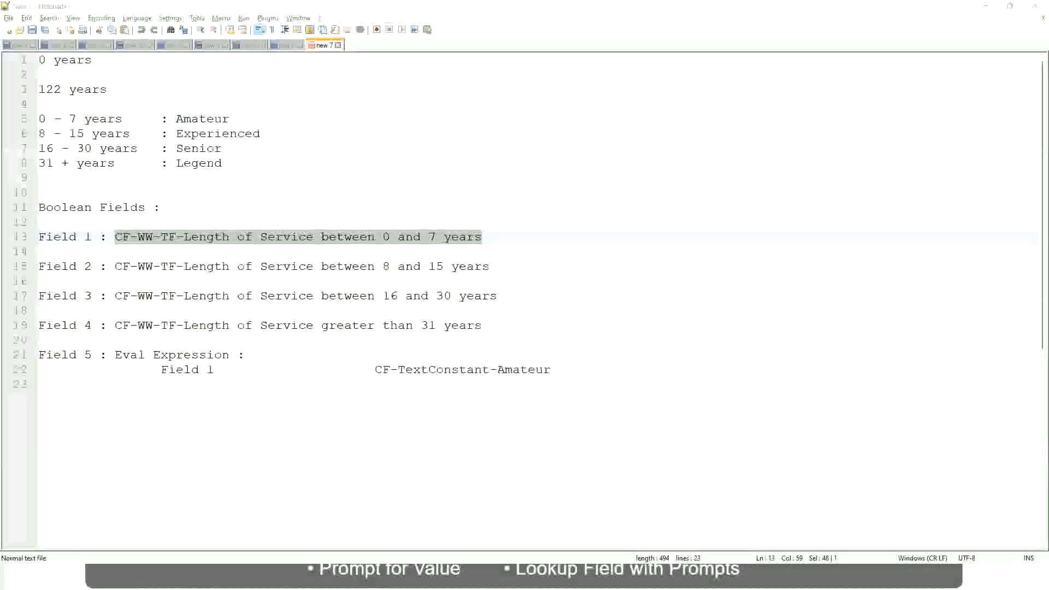
pyautogui.hotkey('alt', 'Tab')
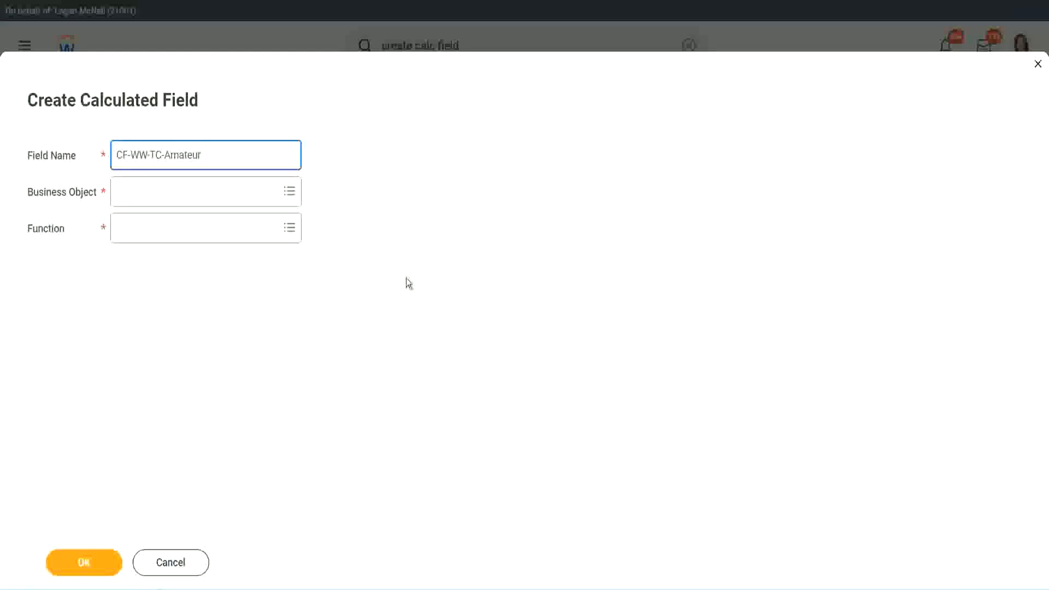
# Set the new calculated field's business object to Global and change its name to CF-WW-TC-Senior
pyautogui.click(121, 192)
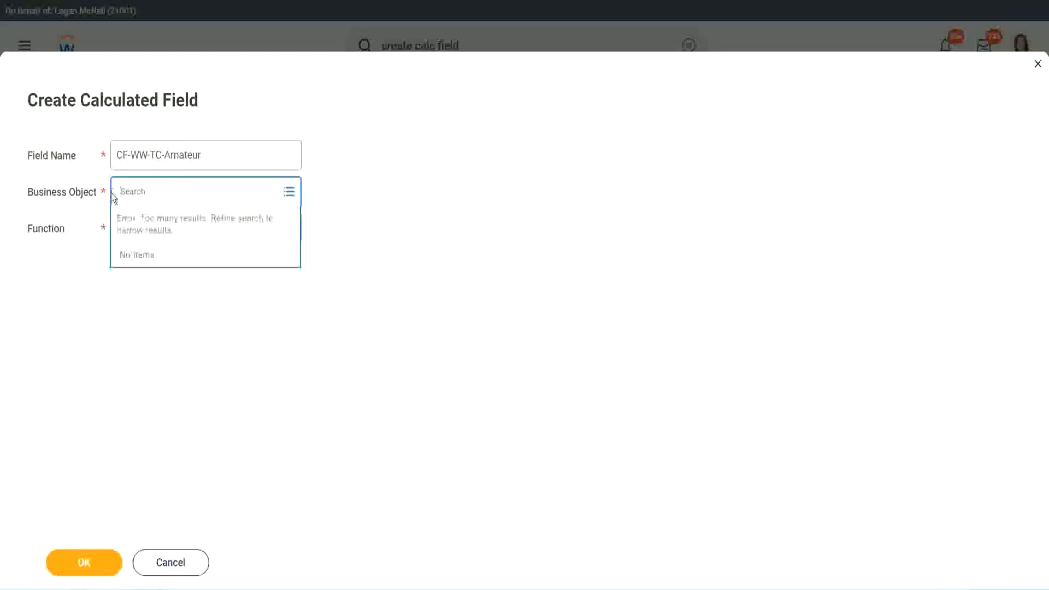
pyautogui.write('global')
pyautogui.press('Return')
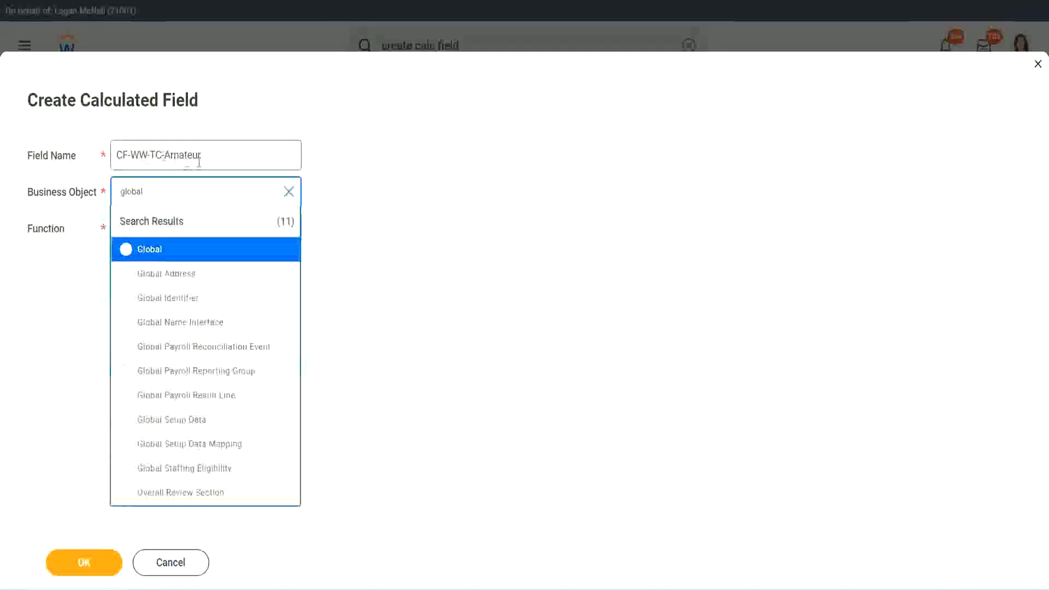
pyautogui.click(147, 251)
pyautogui.click(192, 155)
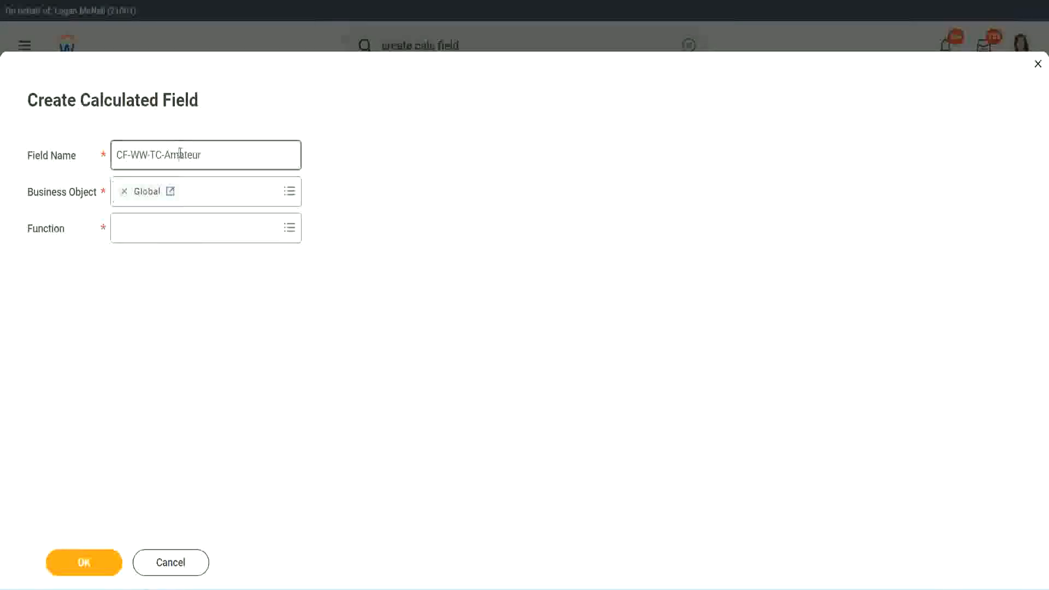
pyautogui.doubleClick(192, 154)
pyautogui.write('Senio')
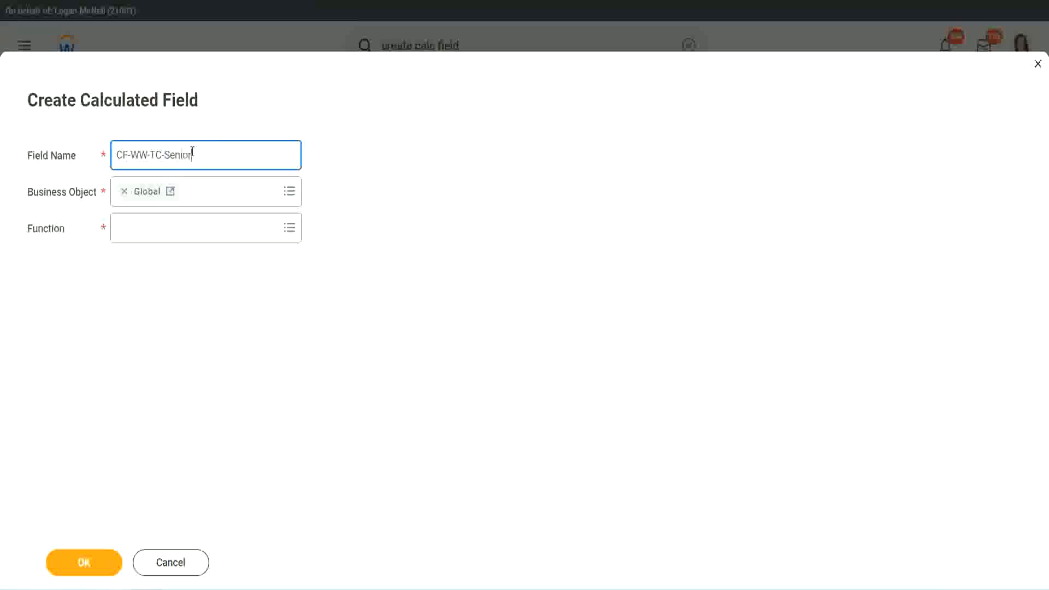
# Set the function of CF-WW-TC-Senior to Text Constant, give it the value Senior and save the calculated field
pyautogui.click(167, 236)
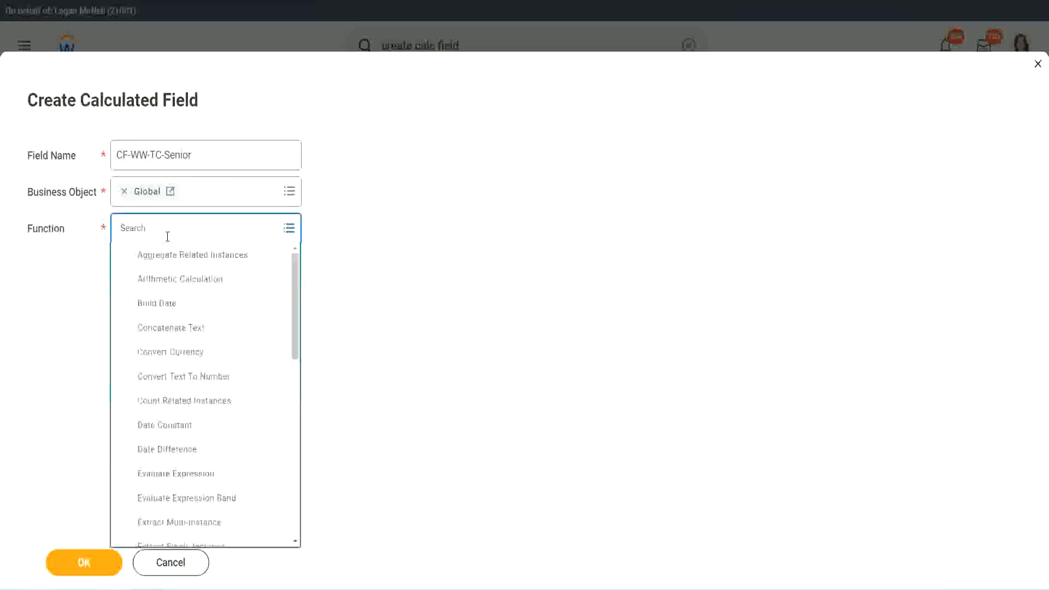
pyautogui.write('tc')
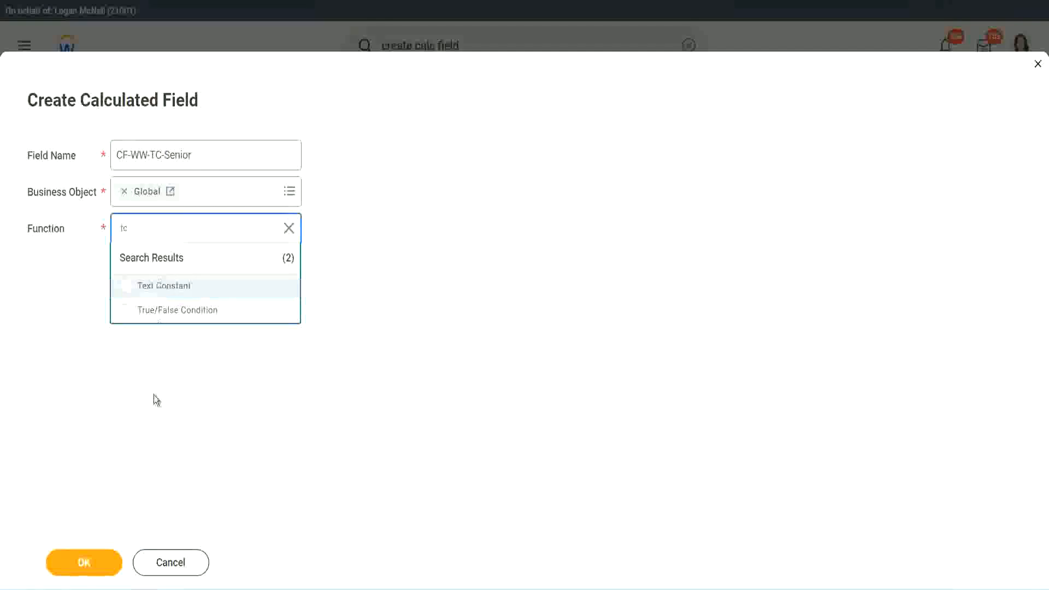
pyautogui.press('Return')
pyautogui.click(97, 571)
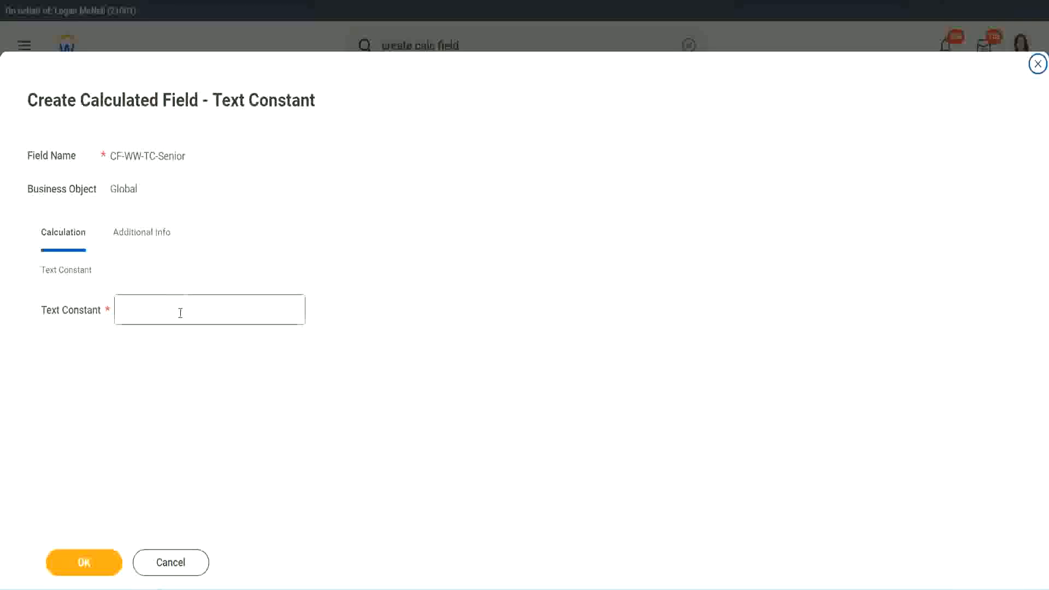
pyautogui.click(180, 312)
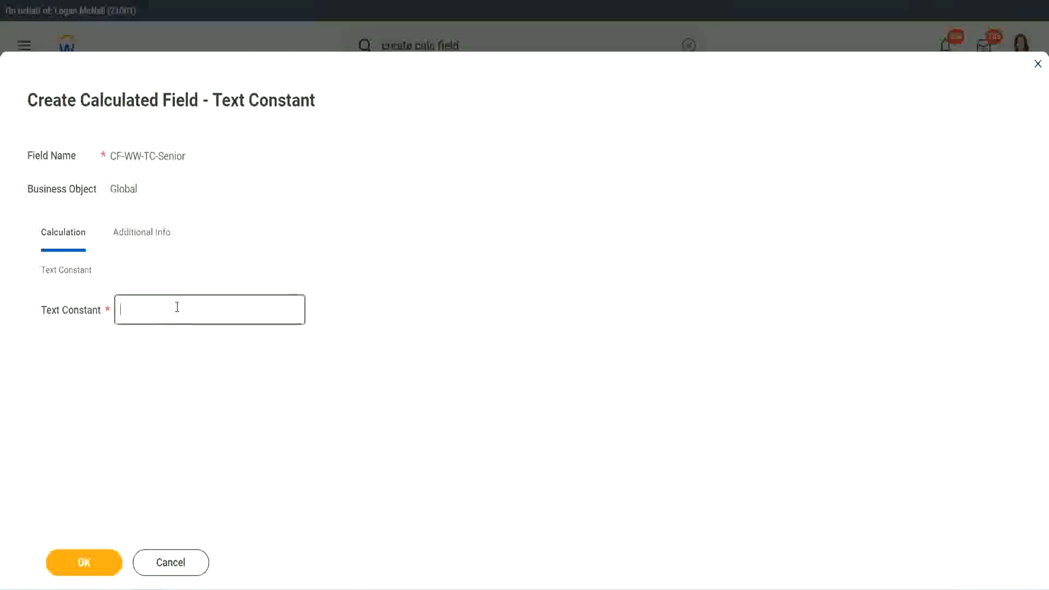
pyautogui.write('Senior')
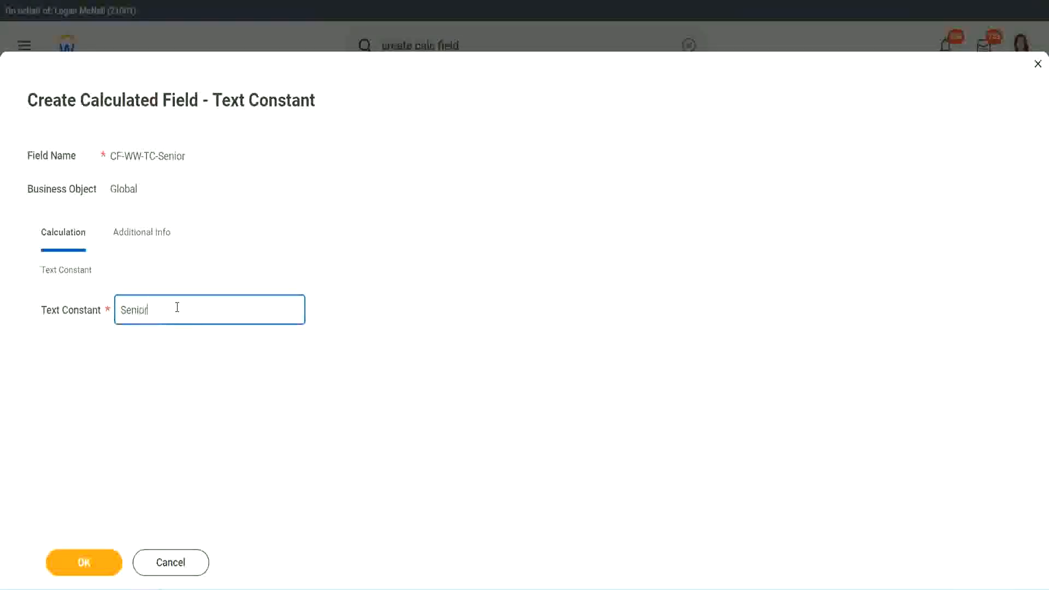
pyautogui.click(104, 571)
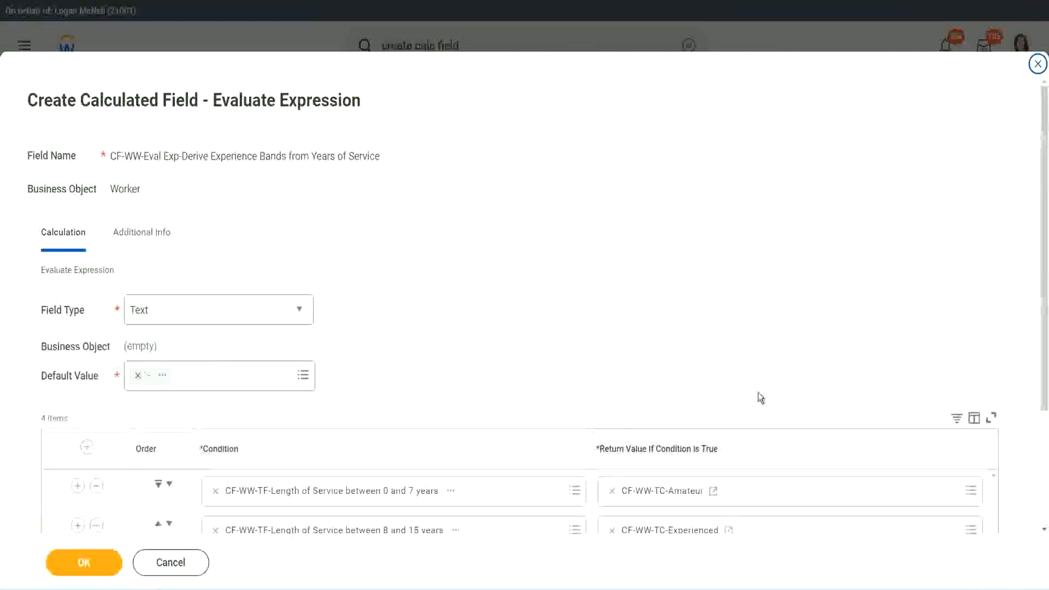
# Start a calculated field for the fourth row's return value, reusing the copied name CF-WW-TC-Senior and changing it to CF-WW-TC-Legend
pyautogui.scroll(-3, 758, 392)
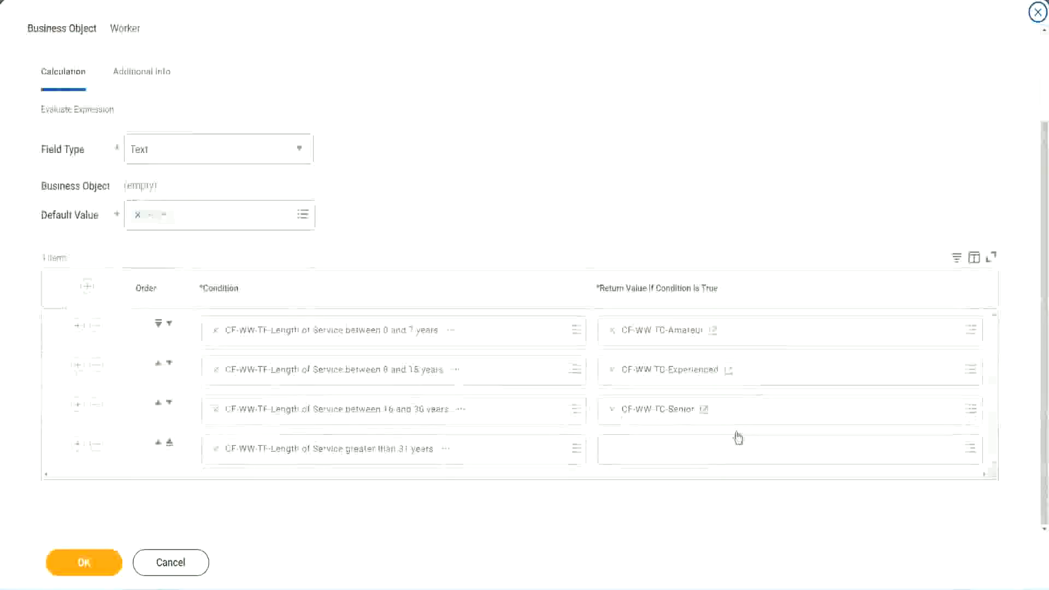
pyautogui.rightClick(638, 412)
pyautogui.click(661, 477)
pyautogui.click(639, 457)
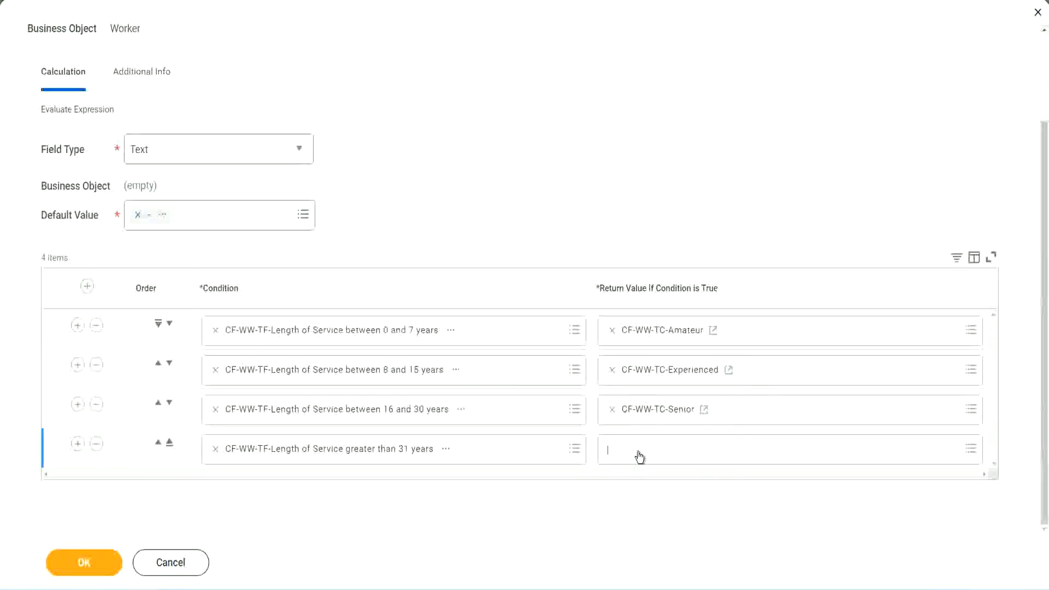
pyautogui.click(649, 425)
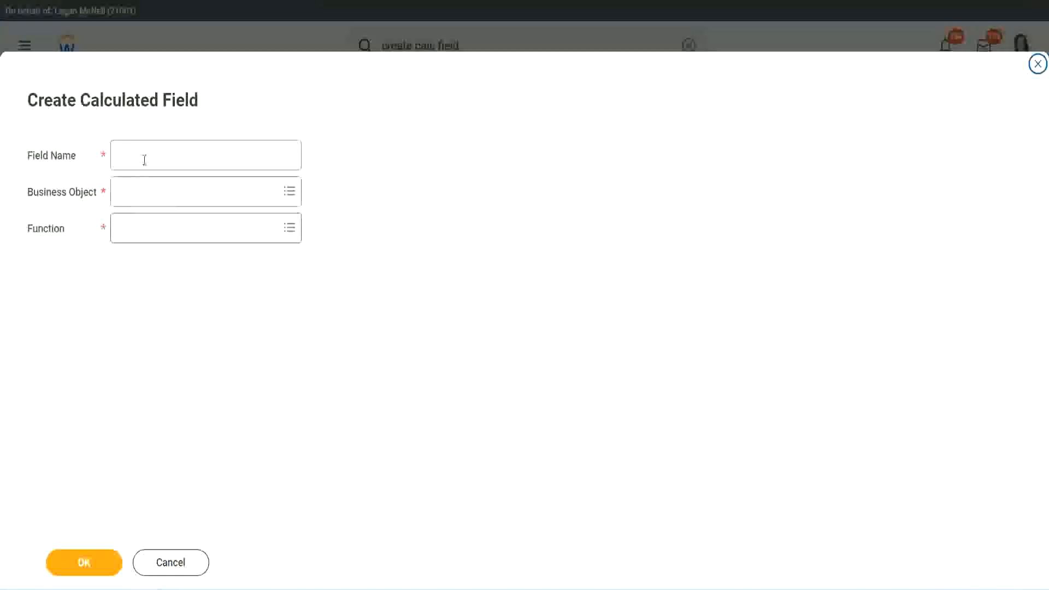
pyautogui.click(145, 158)
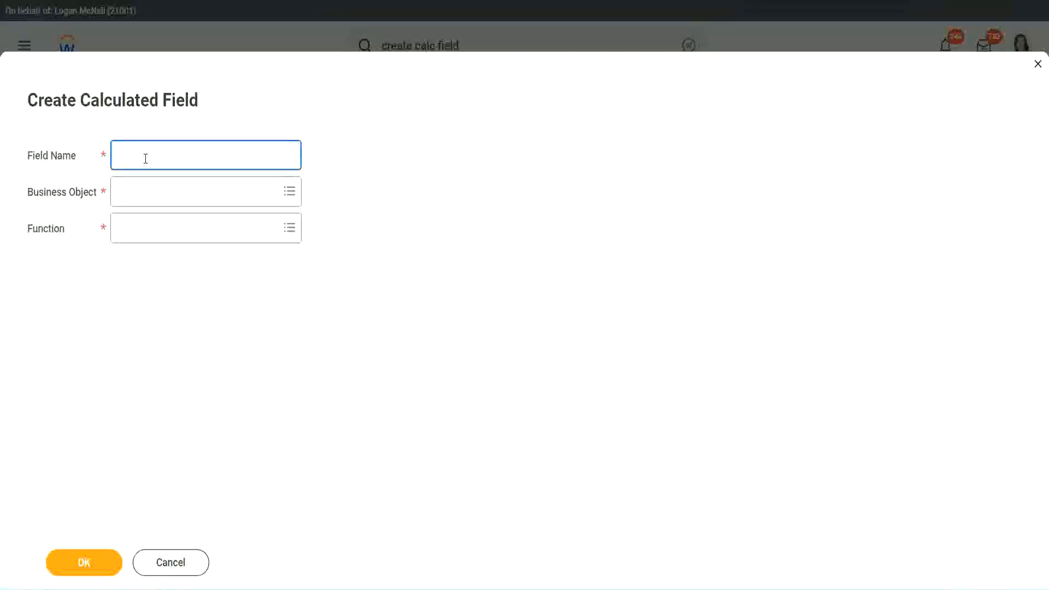
pyautogui.write('CF-WW-TC-Senior')
pyautogui.hotkey('ctrl', 'shift', 'Left')
pyautogui.write('Le')
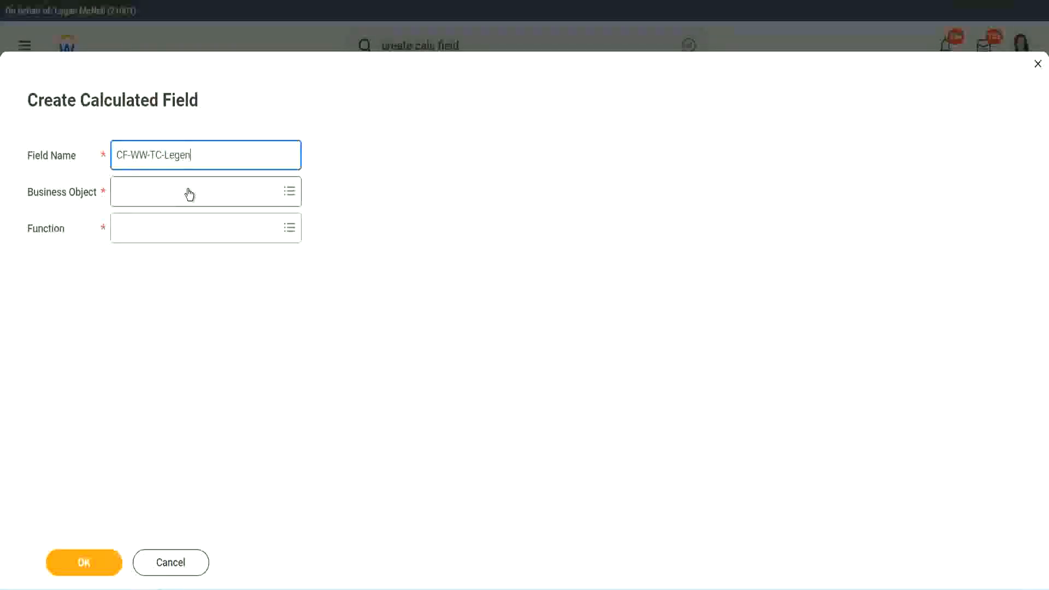
# Set the new calculated field's business object to Global and its function to Text Constant
pyautogui.click(148, 199)
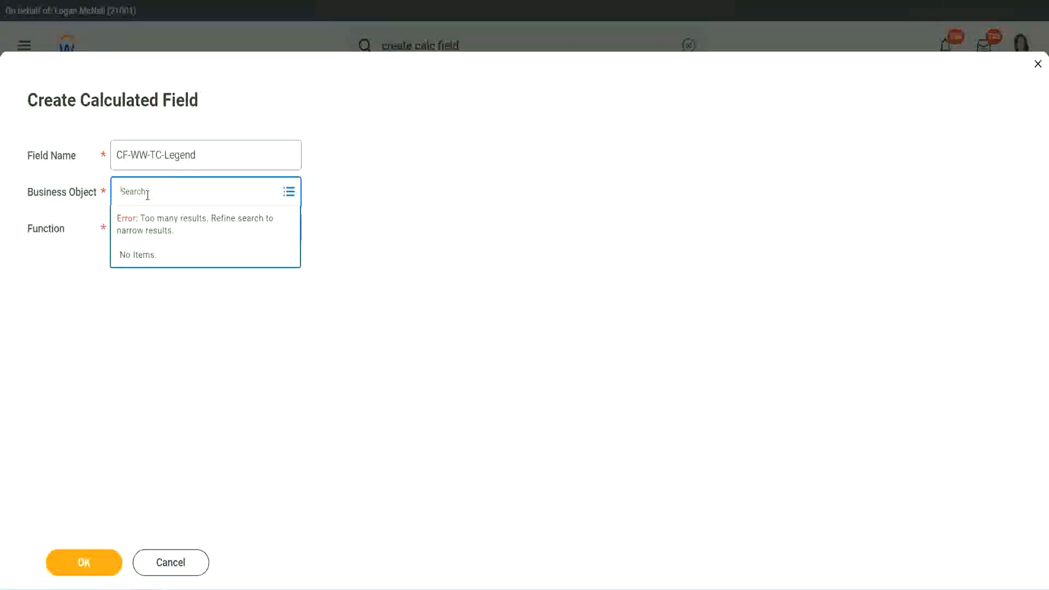
pyautogui.write('Glo')
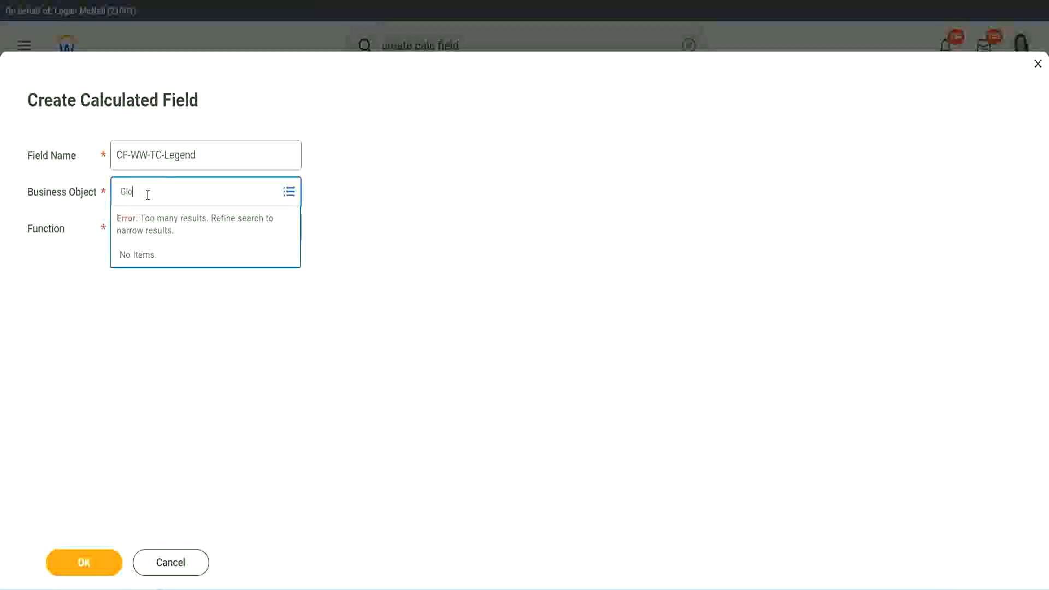
pyautogui.write('bal')
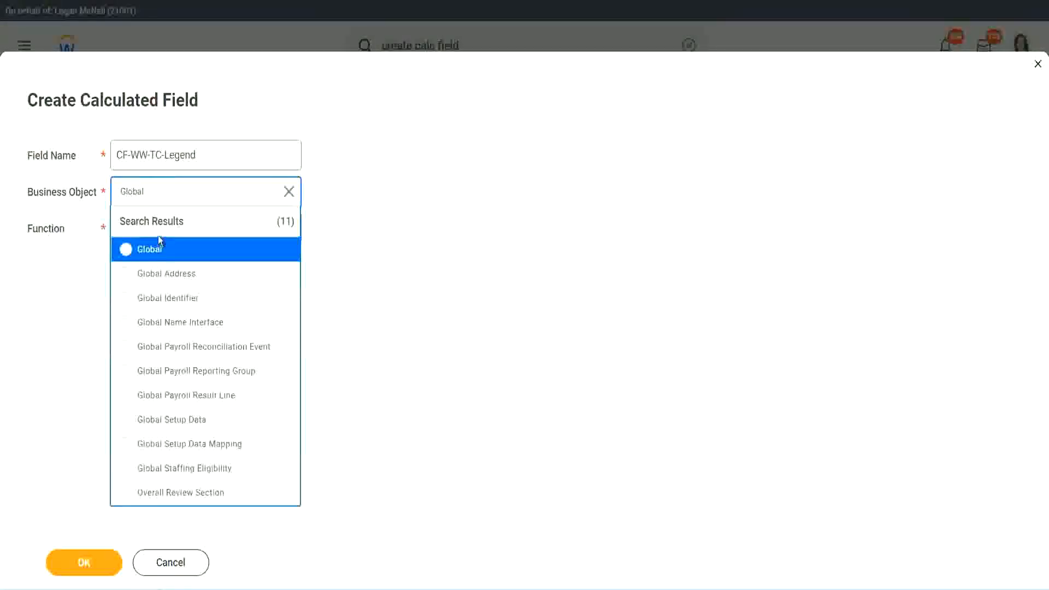
pyautogui.click(155, 250)
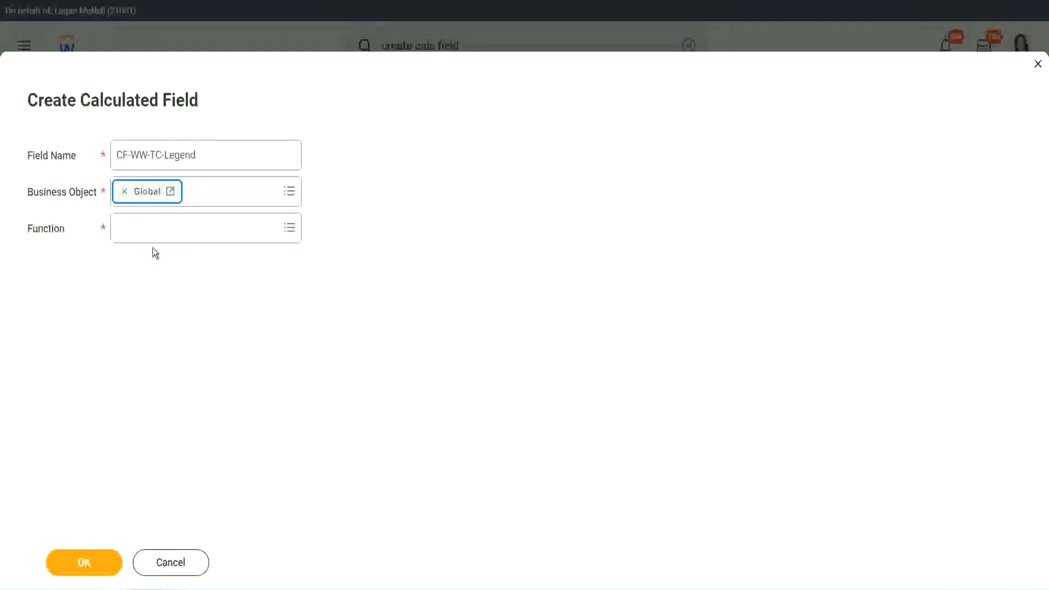
pyautogui.click(151, 227)
pyautogui.write('tc')
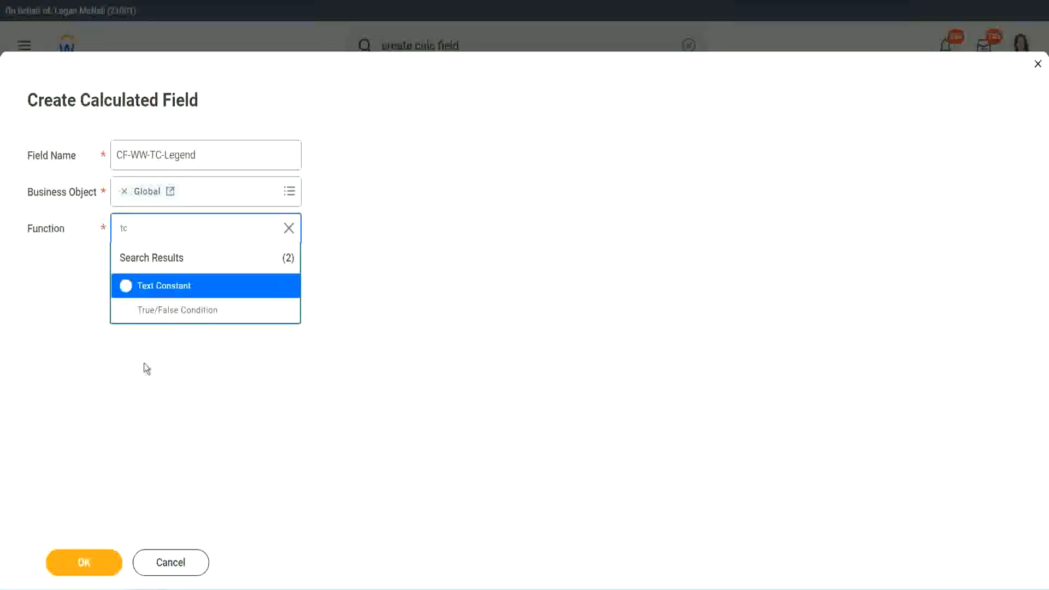
pyautogui.click(201, 289)
# Continue to the definition, set the text constant's value to Legend and save the calculated field
pyautogui.click(78, 563)
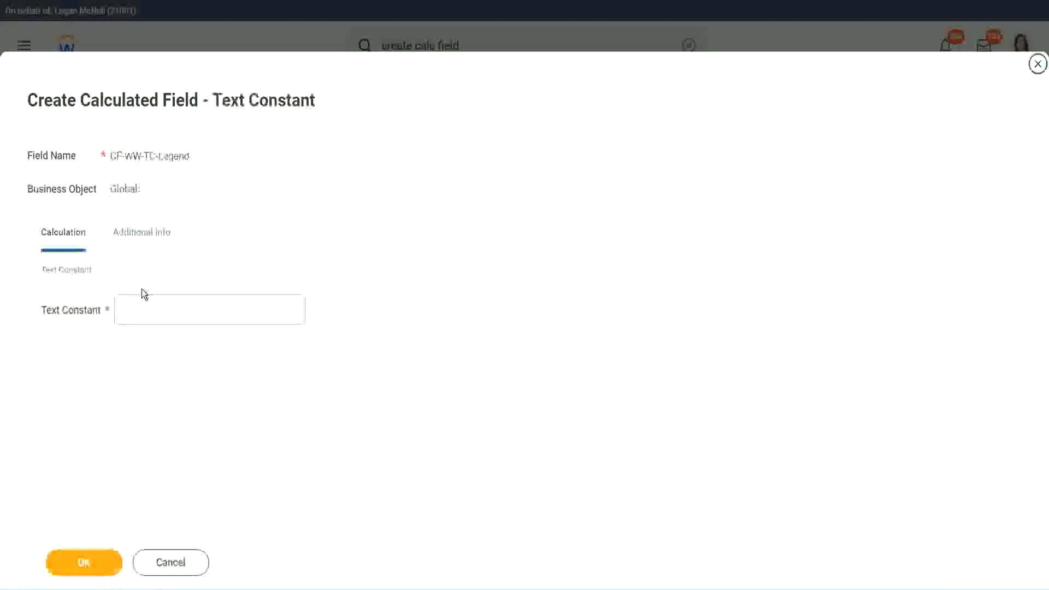
pyautogui.click(136, 311)
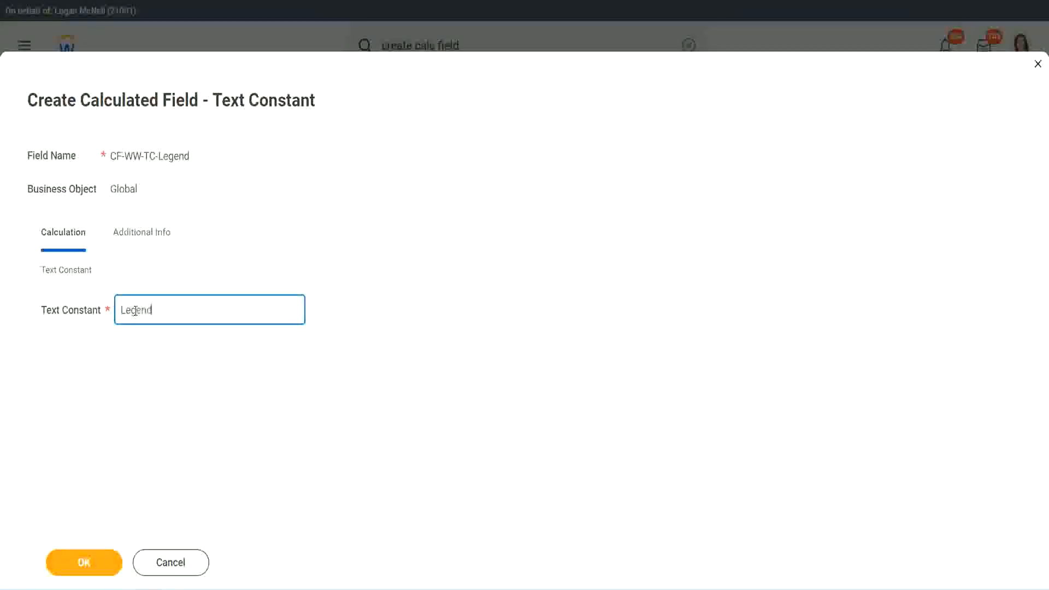
pyautogui.click(87, 563)
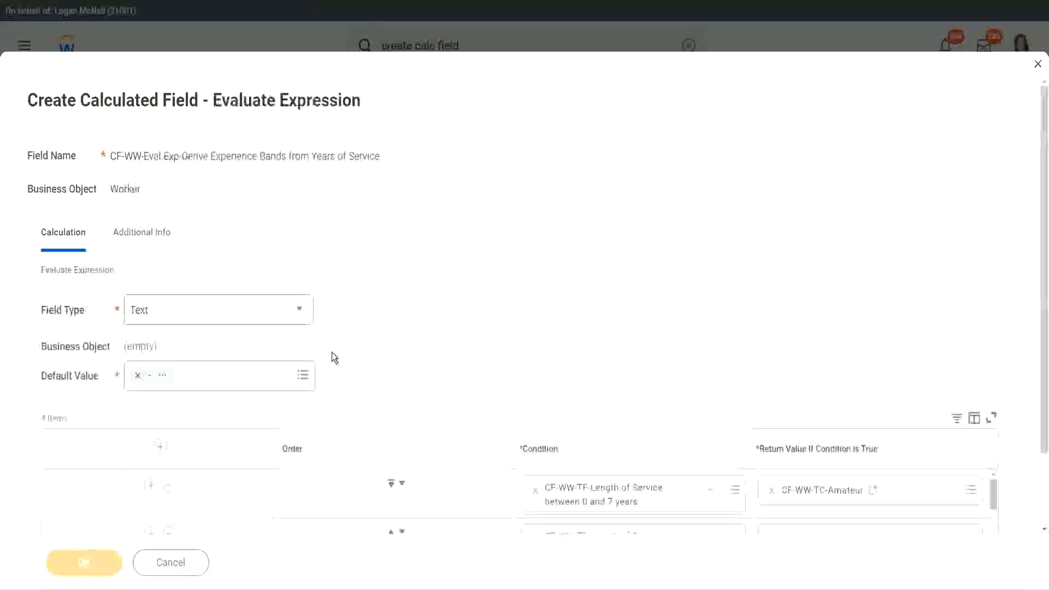
# Review the four conditions with their return values and save the Evaluate Expression calculated field
pyautogui.scroll(-3, 556, 293)
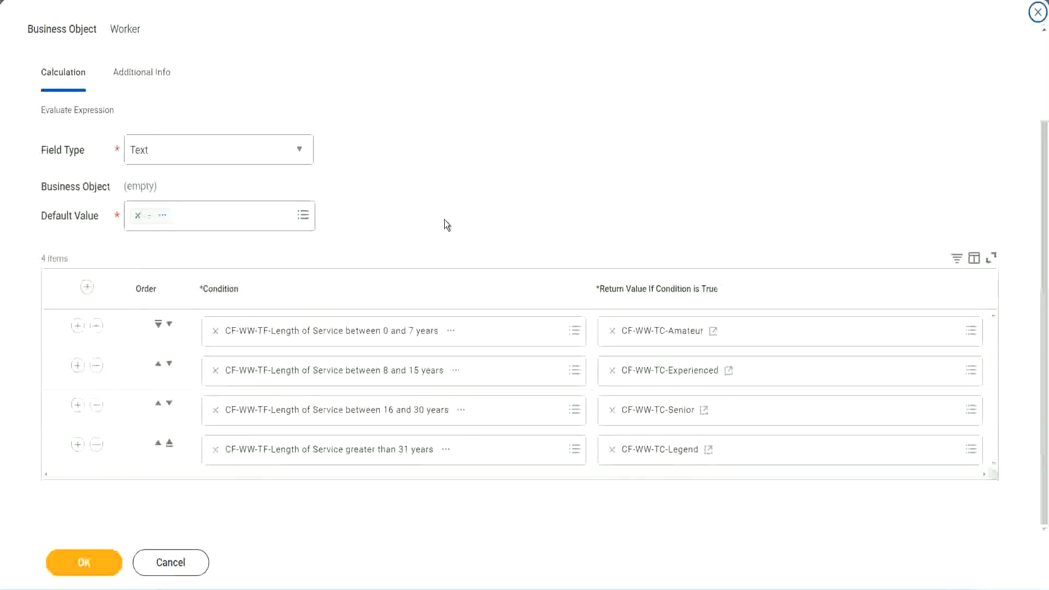
pyautogui.scroll(3, 444, 219)
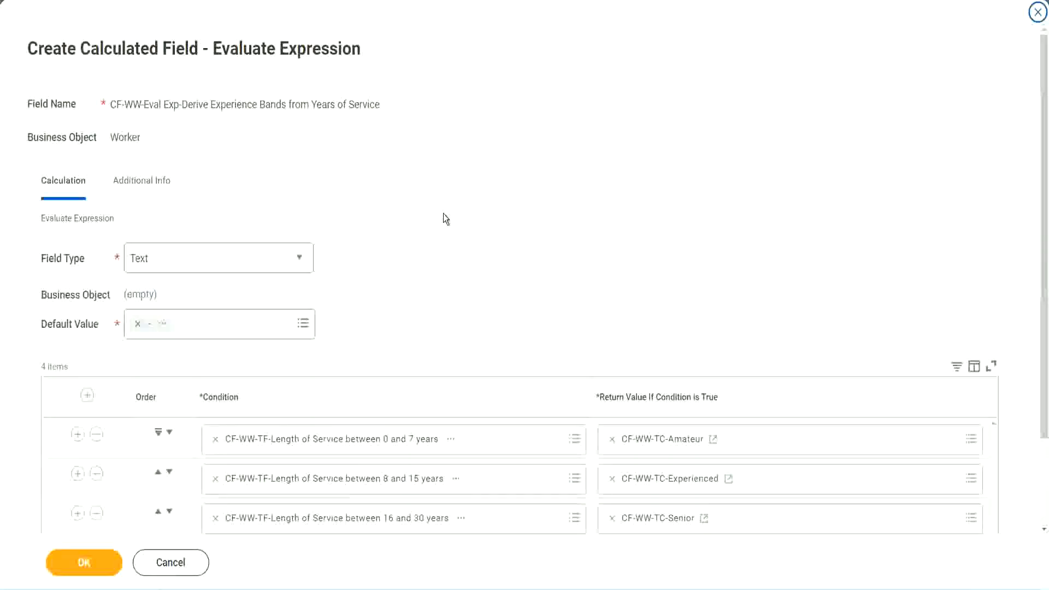
pyautogui.scroll(-3, 444, 214)
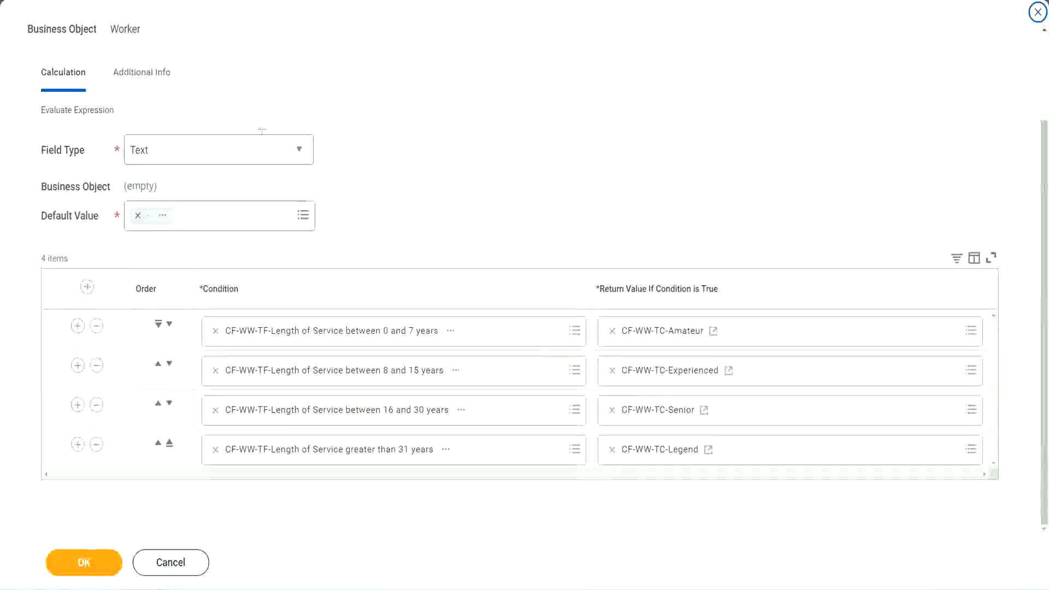
pyautogui.moveTo(672, 154); pyautogui.dragTo(680, 262)
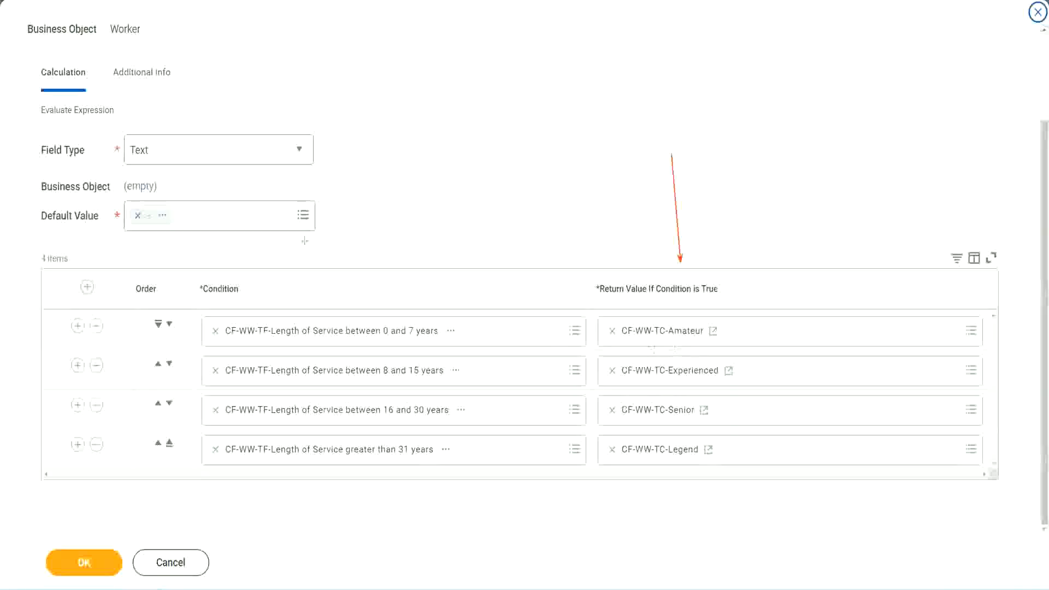
pyautogui.moveTo(130, 94); pyautogui.dragTo(135, 131)
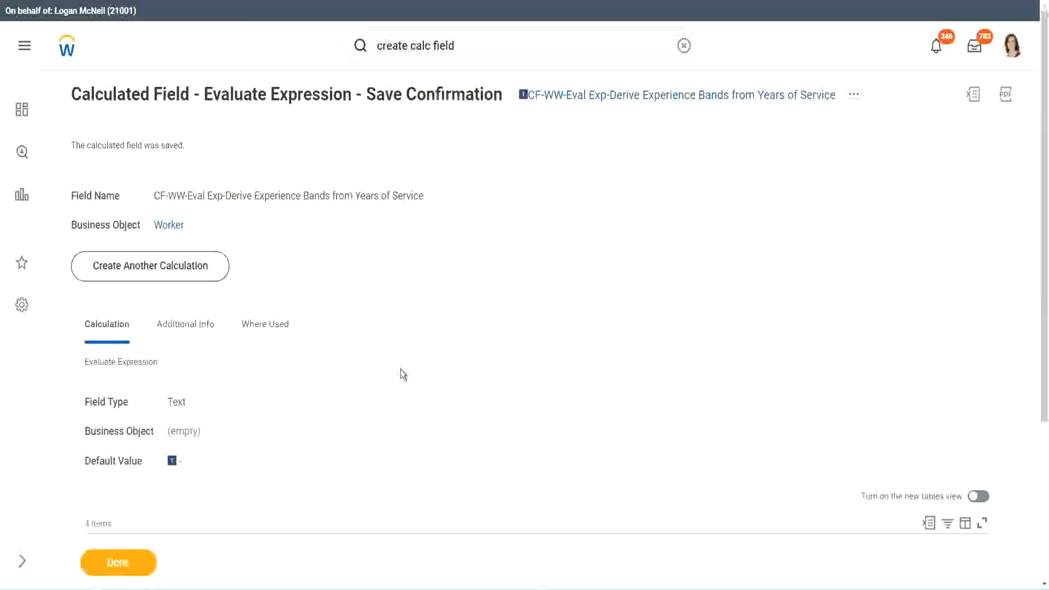
# Check the saved conditions and return values, and copy the Evaluate Expression calculated field's name
pyautogui.scroll(-4, 401, 367)
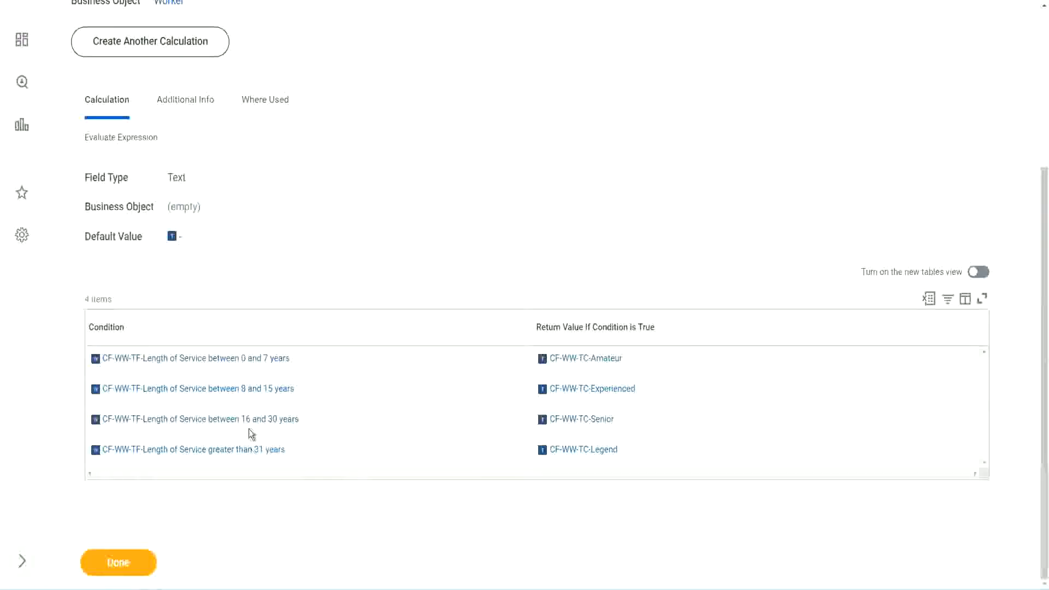
pyautogui.scroll(4, 292, 326)
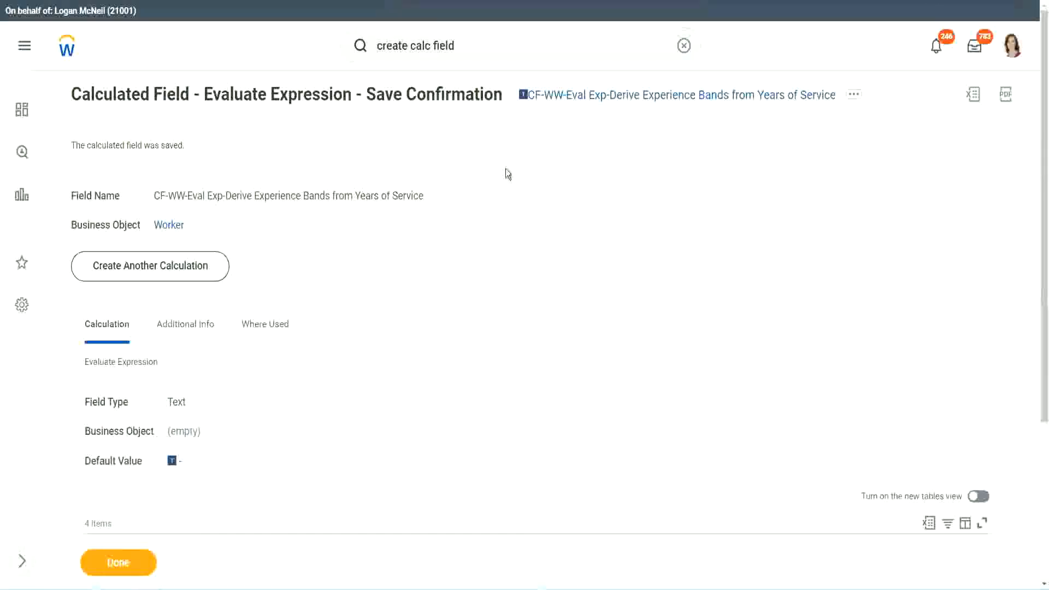
pyautogui.rightClick(618, 103)
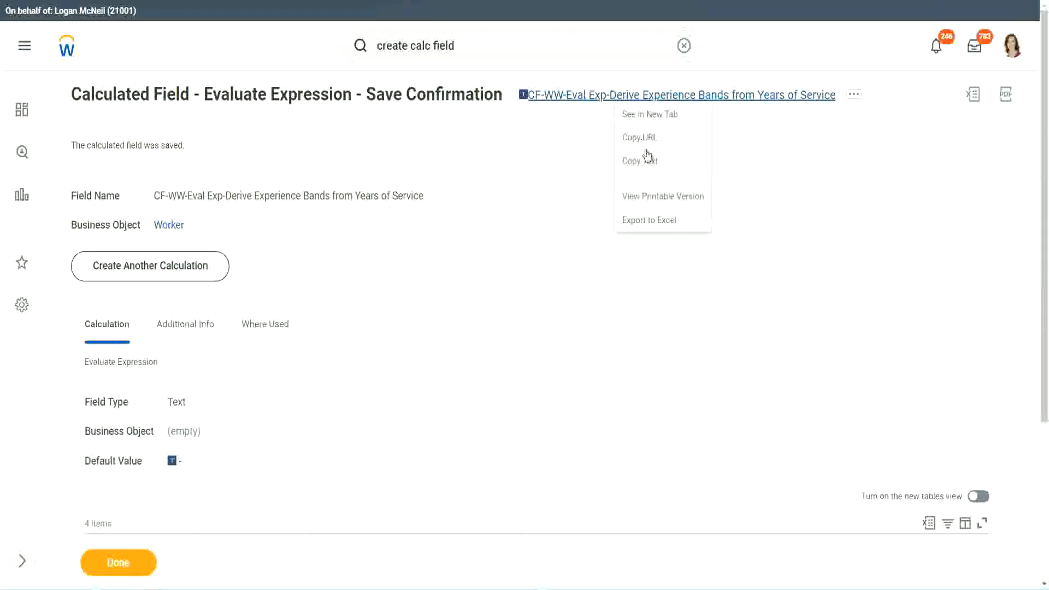
pyautogui.click(649, 159)
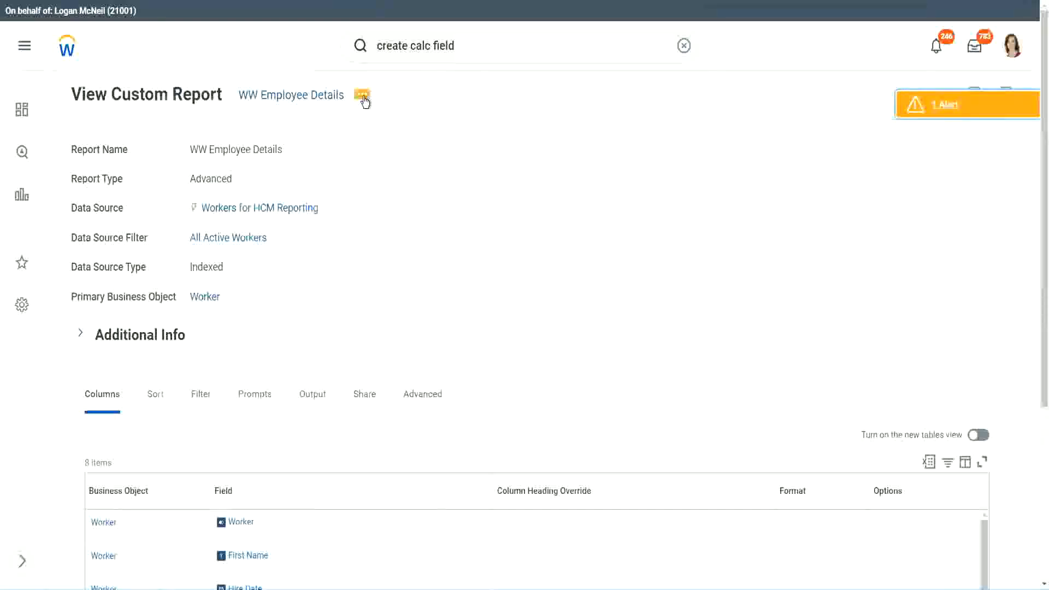
# Open the custom report WW Employee Details for editing
pyautogui.click(364, 97)
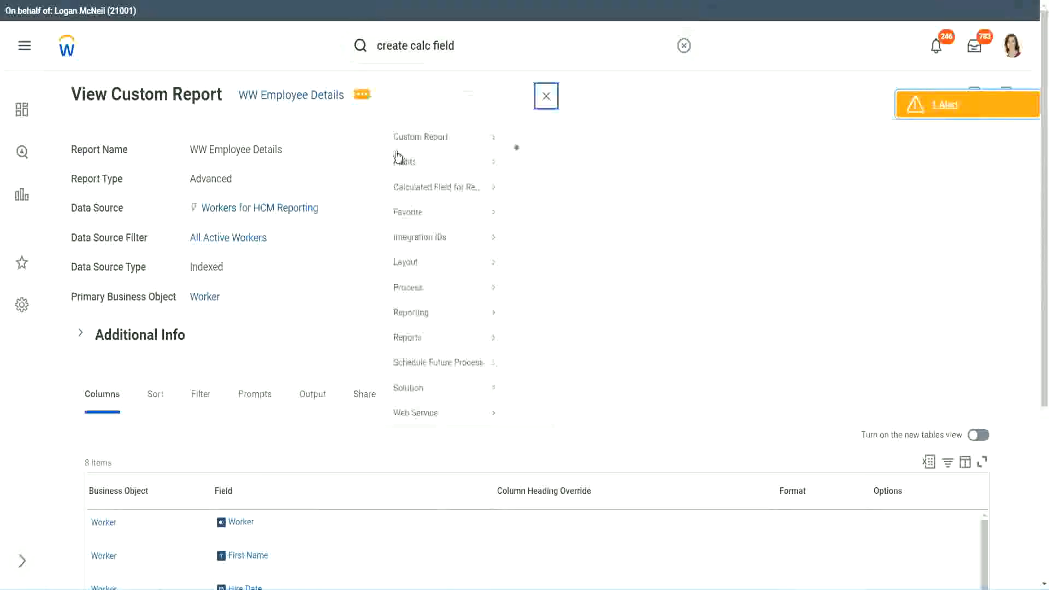
pyautogui.moveTo(428, 155)
pyautogui.click(534, 159)
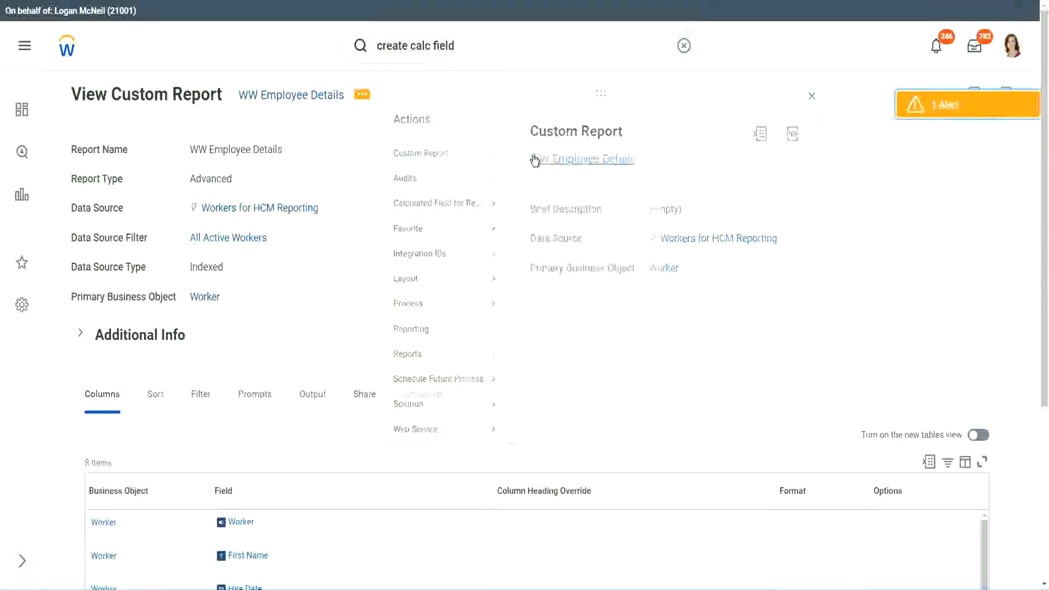
# Add an empty Worker row at the end of the report's columns and remove the CF-WW-Substring Text row headed Years of Service
pyautogui.scroll(-5, 382, 234)
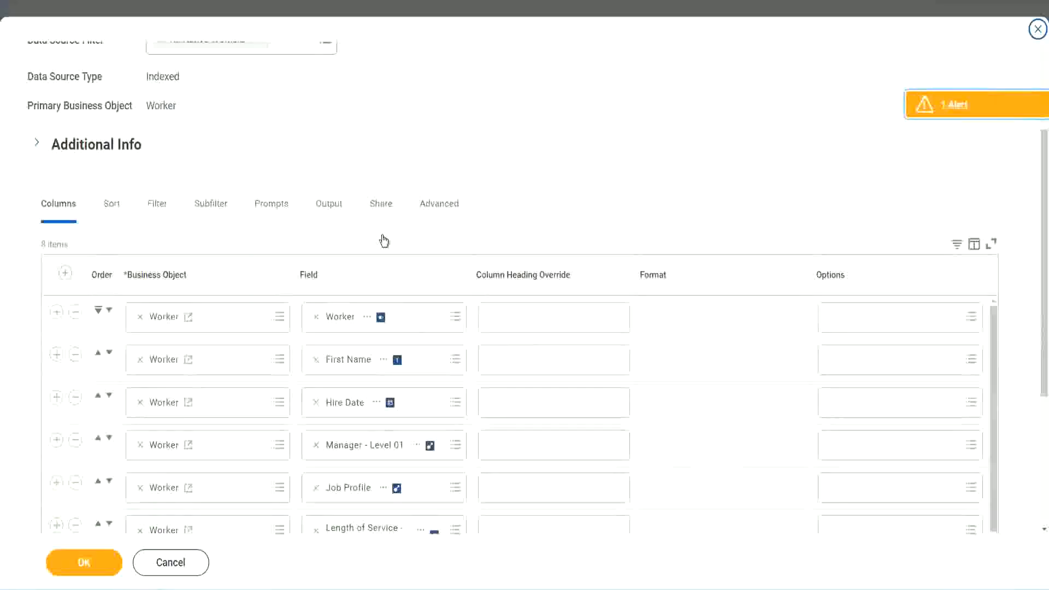
pyautogui.scroll(-2, 382, 238)
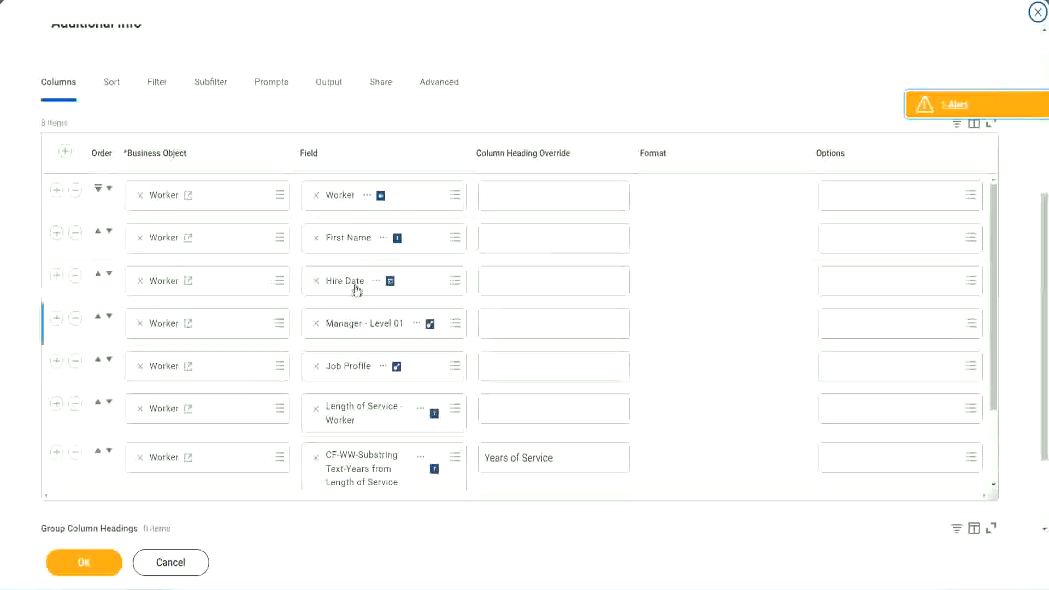
pyautogui.click(56, 453)
pyautogui.scroll(-1, 361, 317)
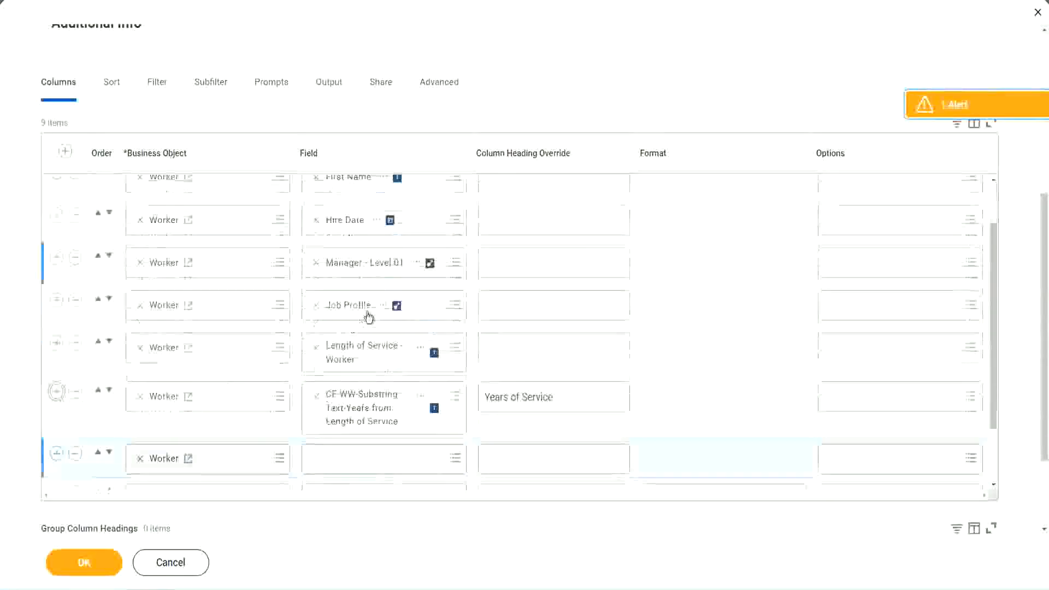
pyautogui.scroll(-5, 369, 317)
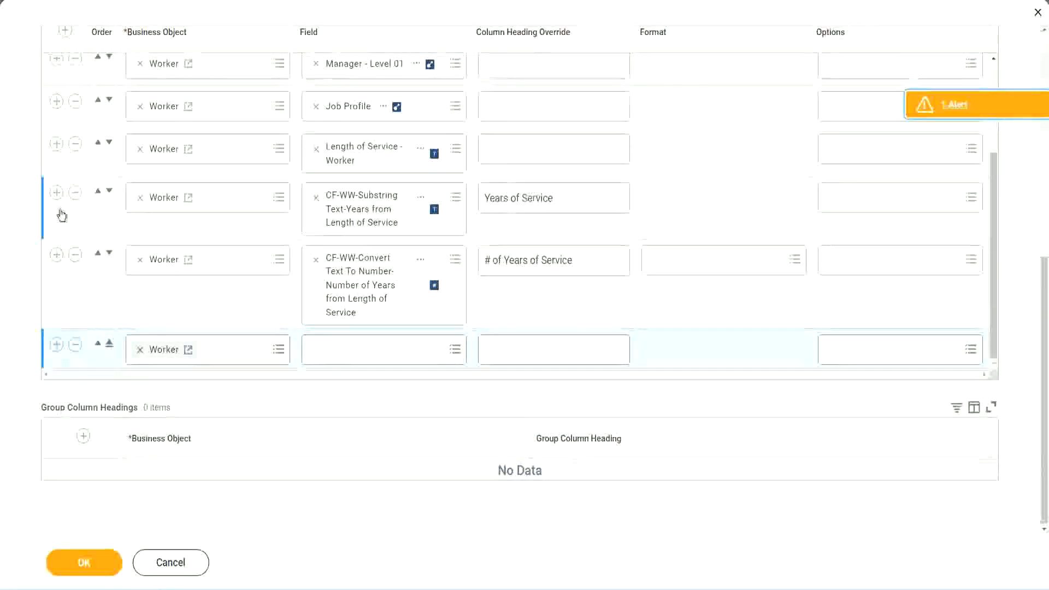
pyautogui.click(76, 193)
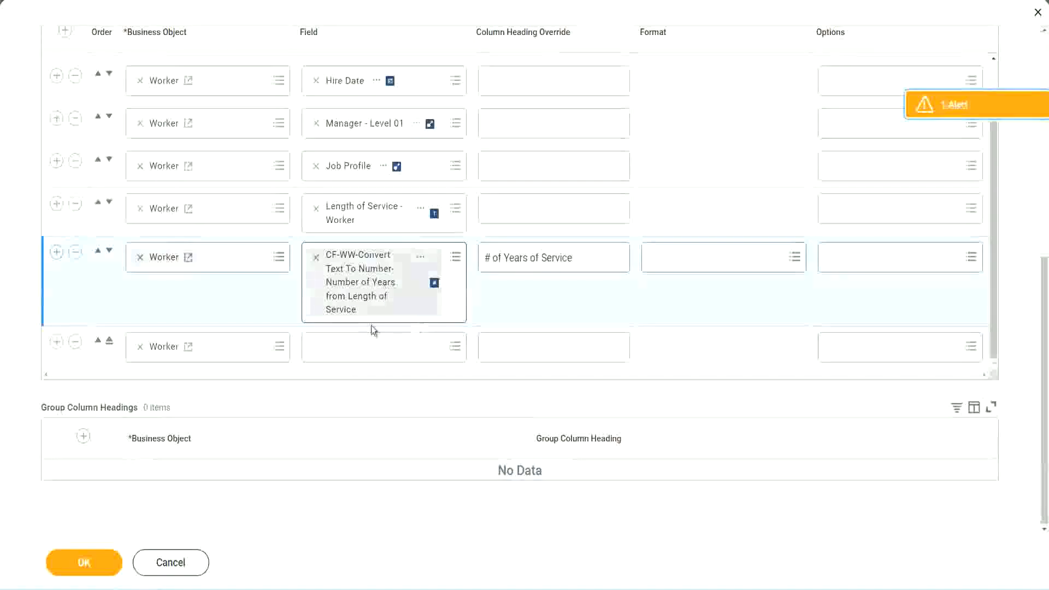
# Add the field CF-WW-Eval Exp-Derive Experience Bands from Years of Service to the empty row, head it Experience Bands, and save the report
pyautogui.click(343, 350)
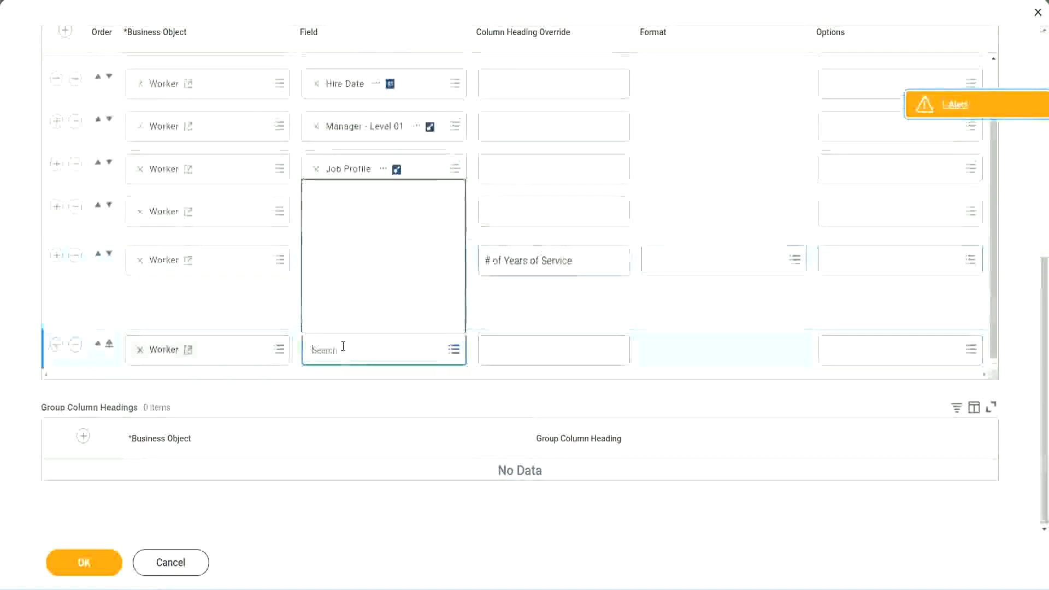
pyautogui.hotkey('ctrl', 'v')
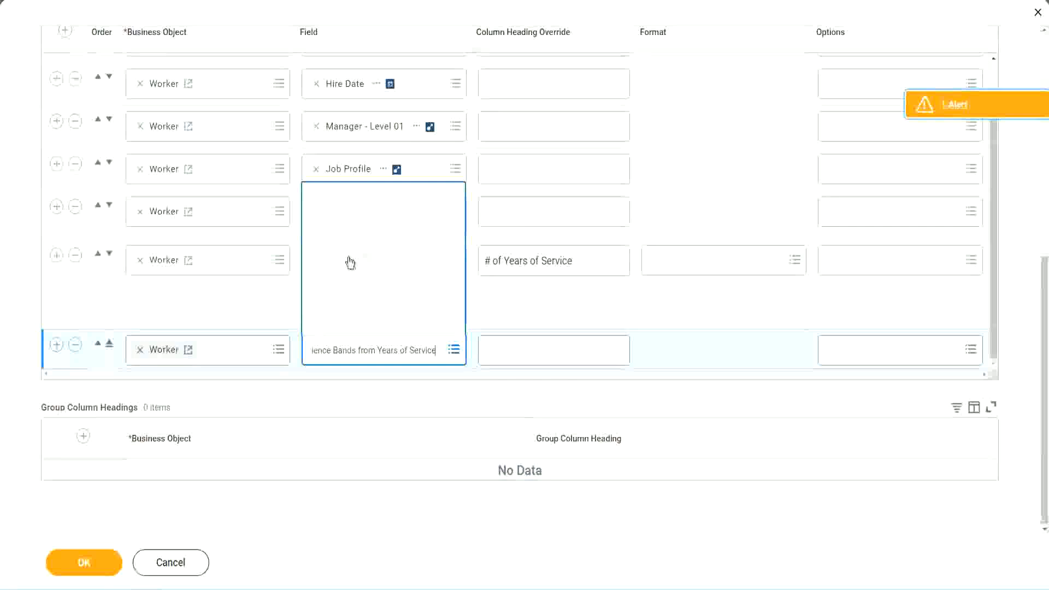
pyautogui.click(536, 313)
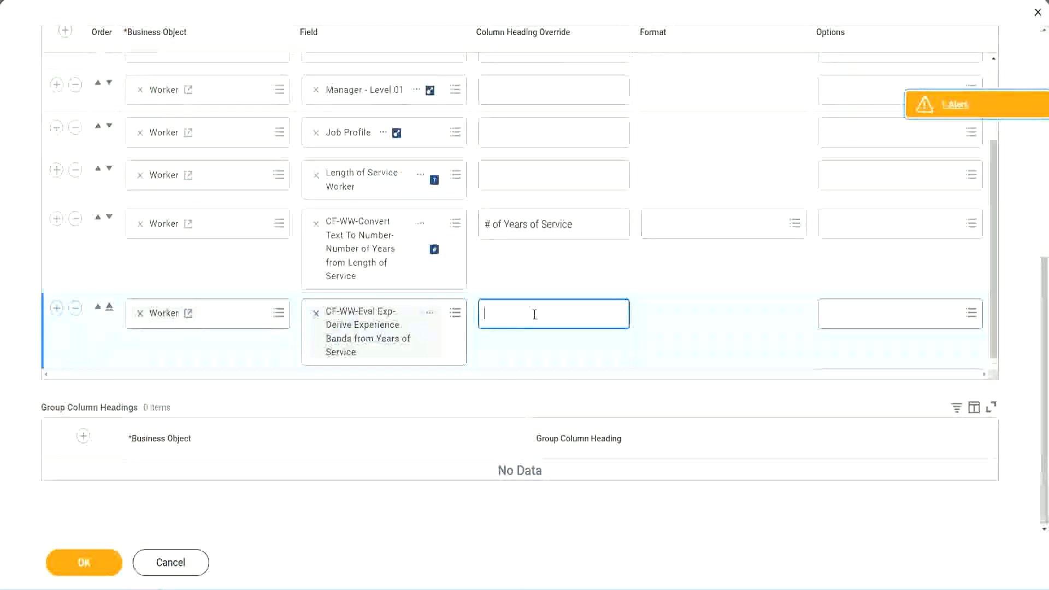
pyautogui.write('Experience B')
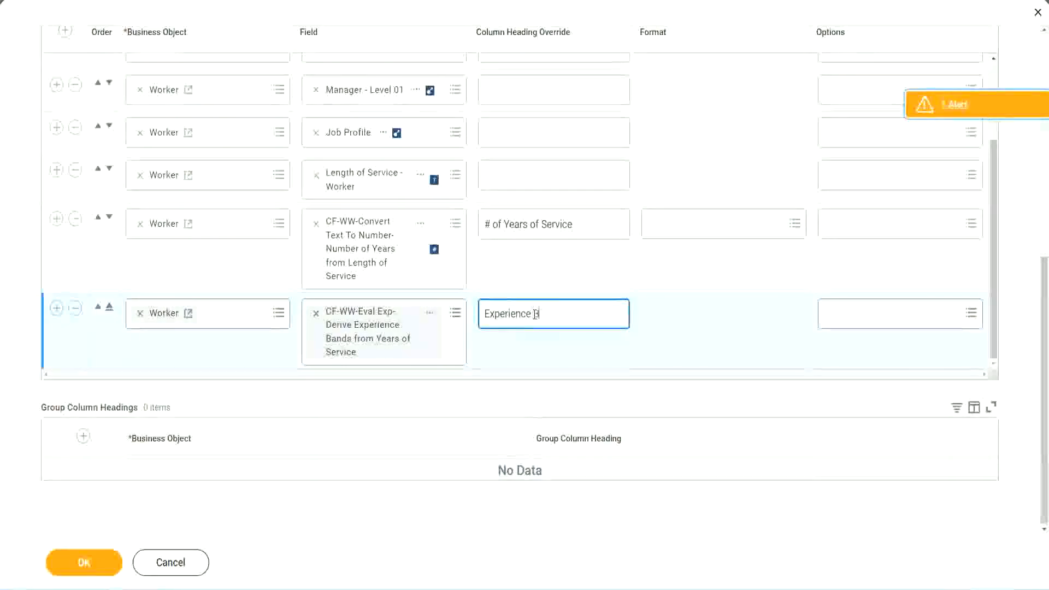
pyautogui.write('ands')
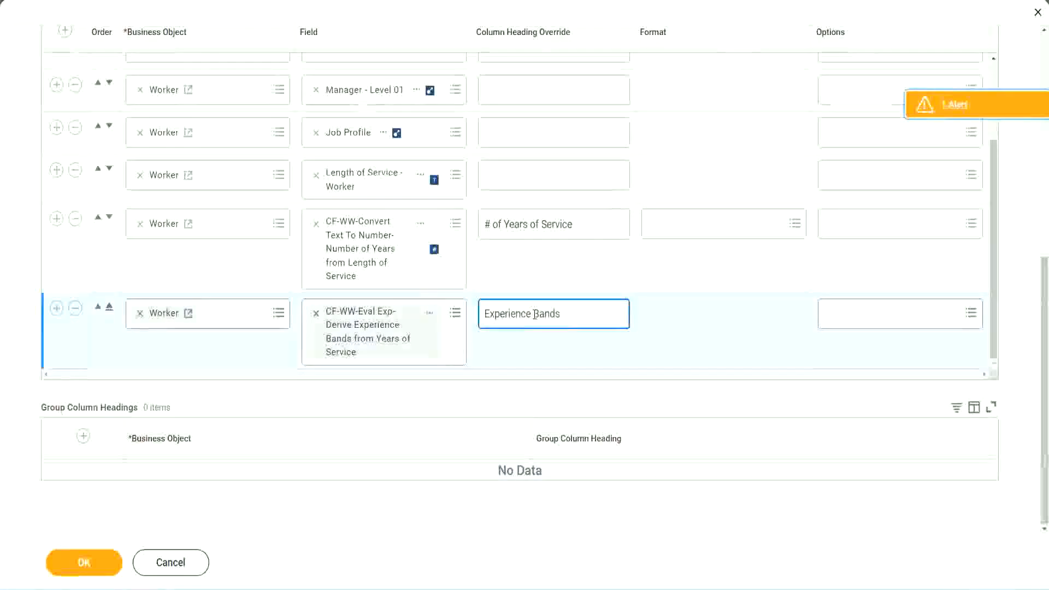
pyautogui.click(102, 565)
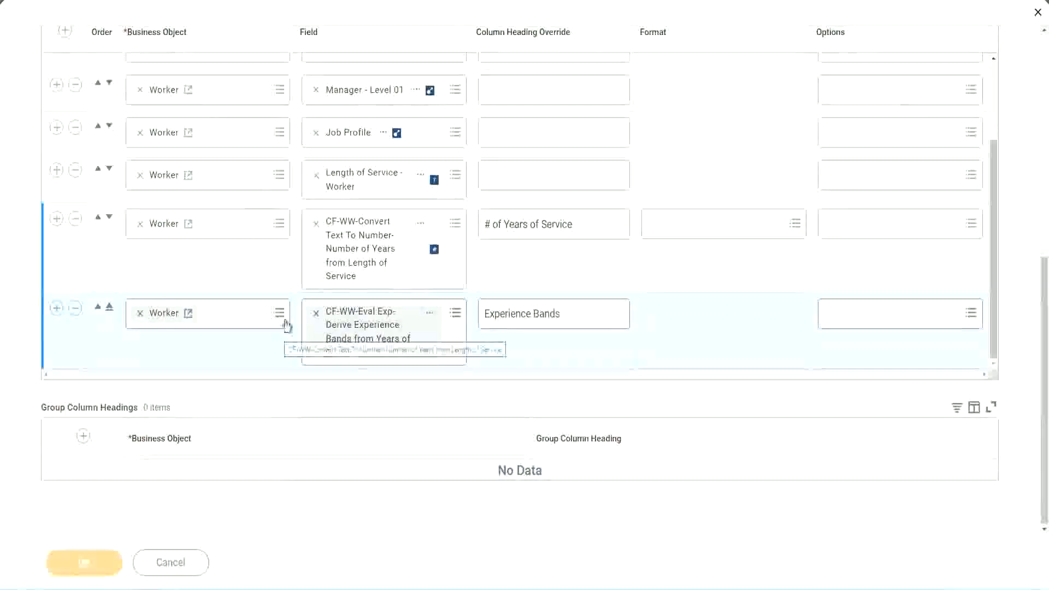
# Run the WW Employee Details report with all prompts blank and check the first worker's number of years of service
pyautogui.scroll(-5, 268, 409)
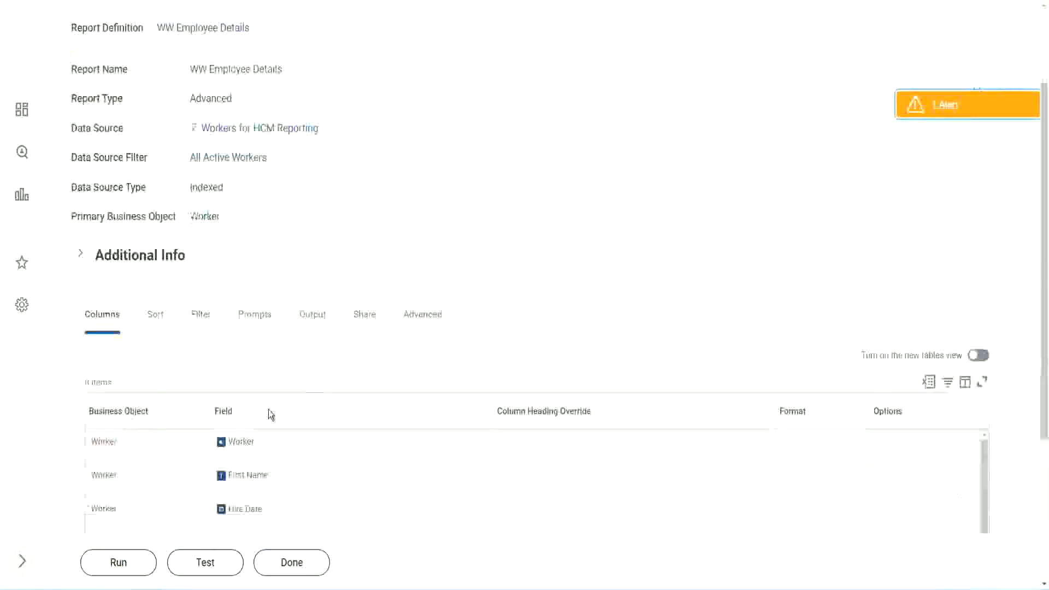
pyautogui.click(111, 562)
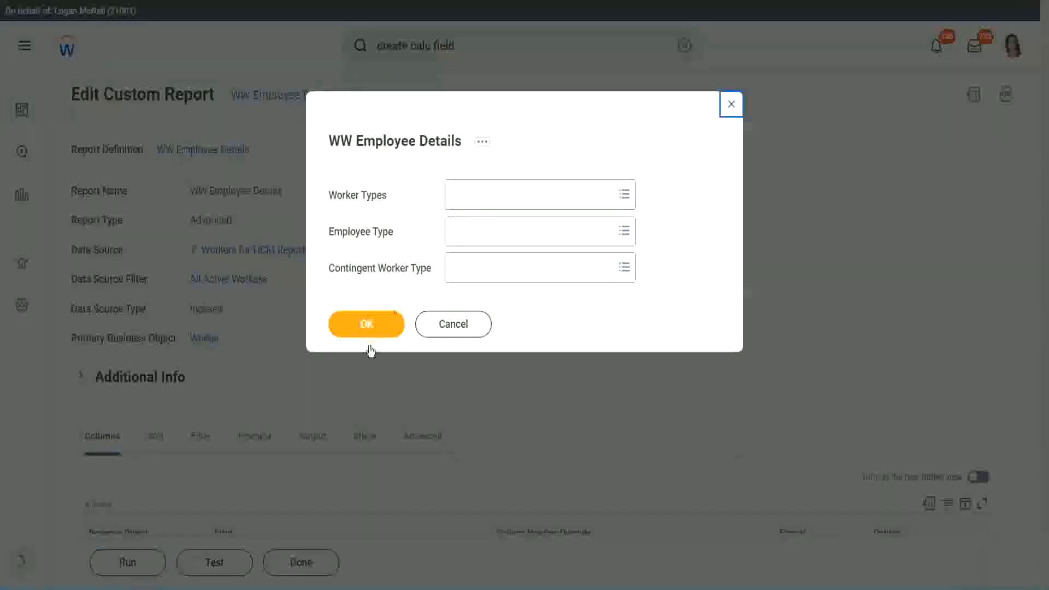
pyautogui.click(385, 317)
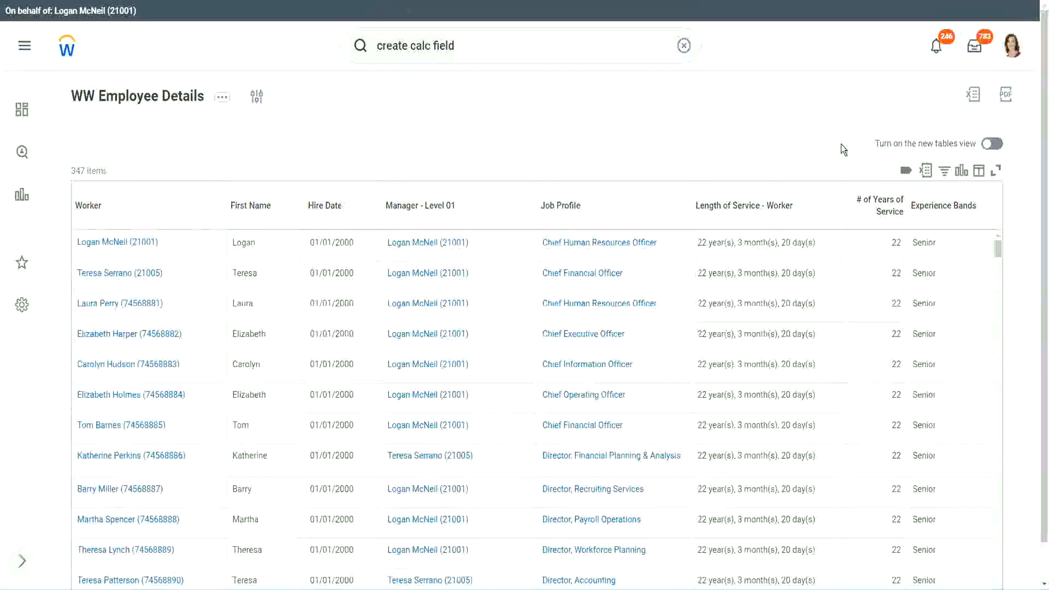
pyautogui.scroll(-1, 842, 147)
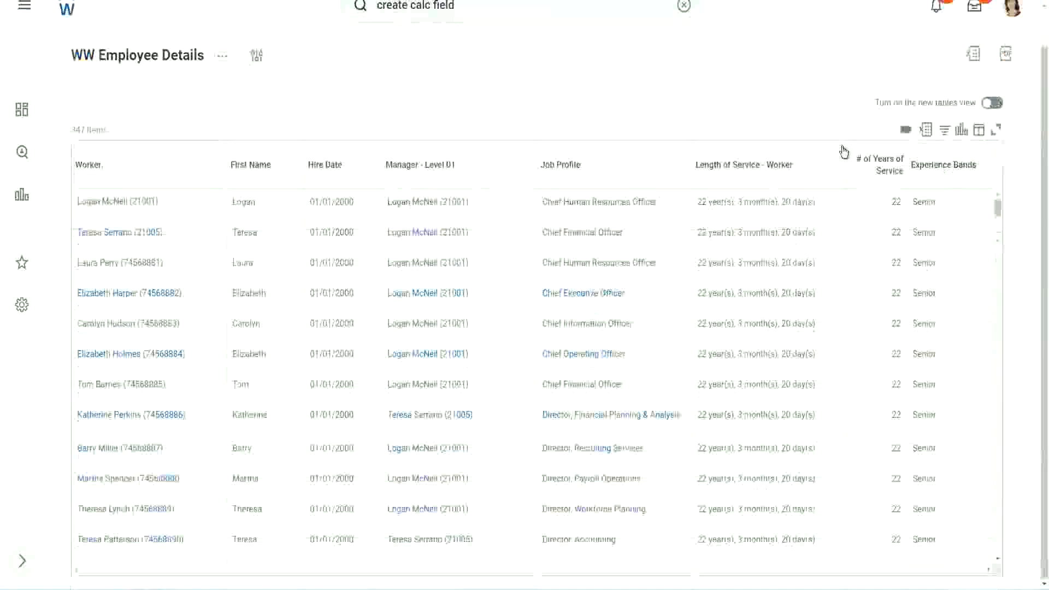
pyautogui.doubleClick(894, 202)
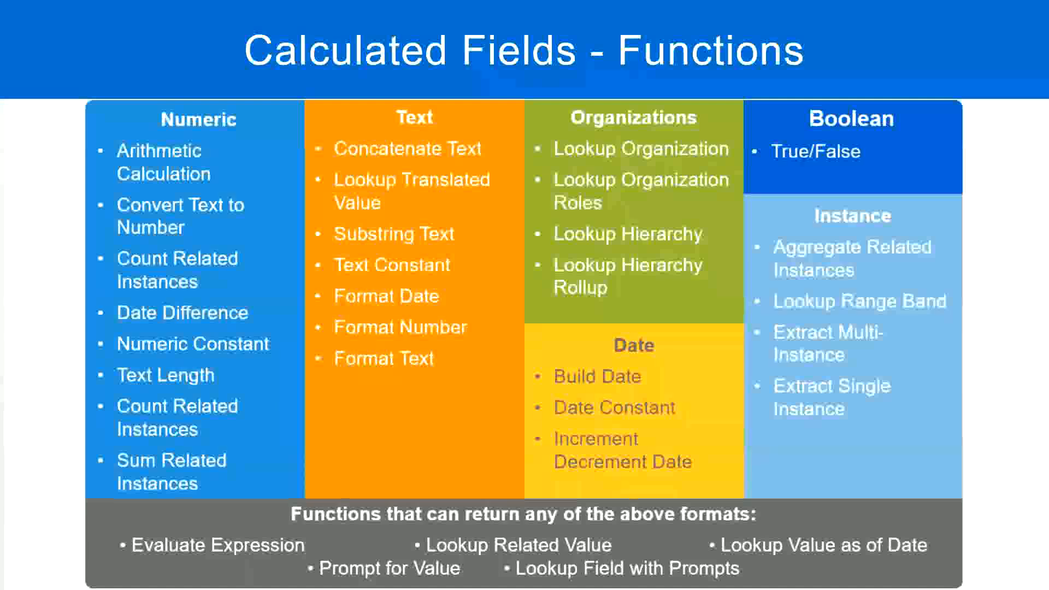
# Switch to the Notepad++ notes and check which experience band is defined for 16 - 30 years
pyautogui.hotkey('alt', 'Tab')
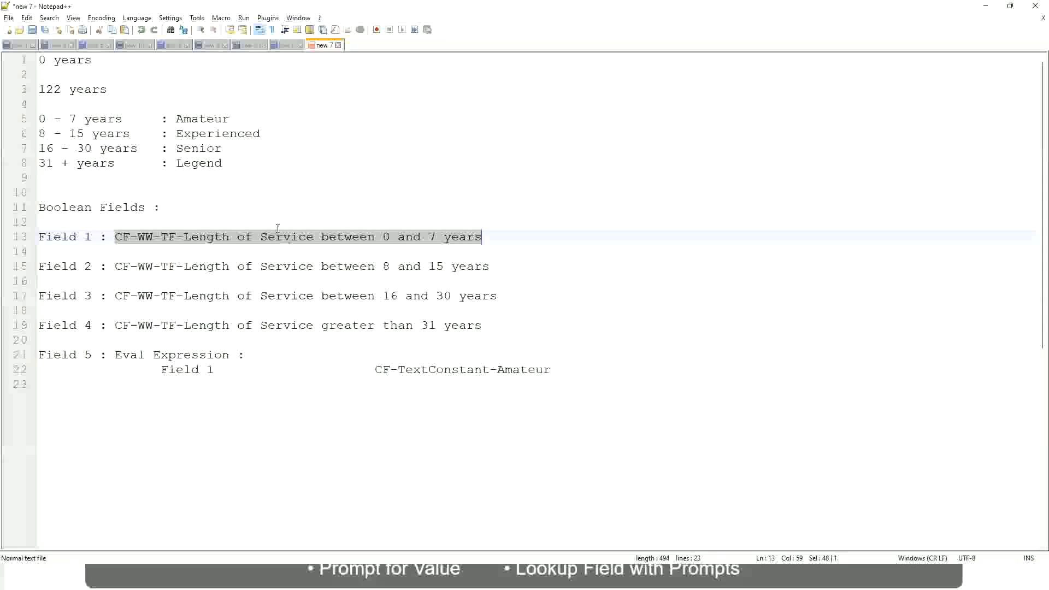
pyautogui.click(197, 191)
pyautogui.click(182, 147)
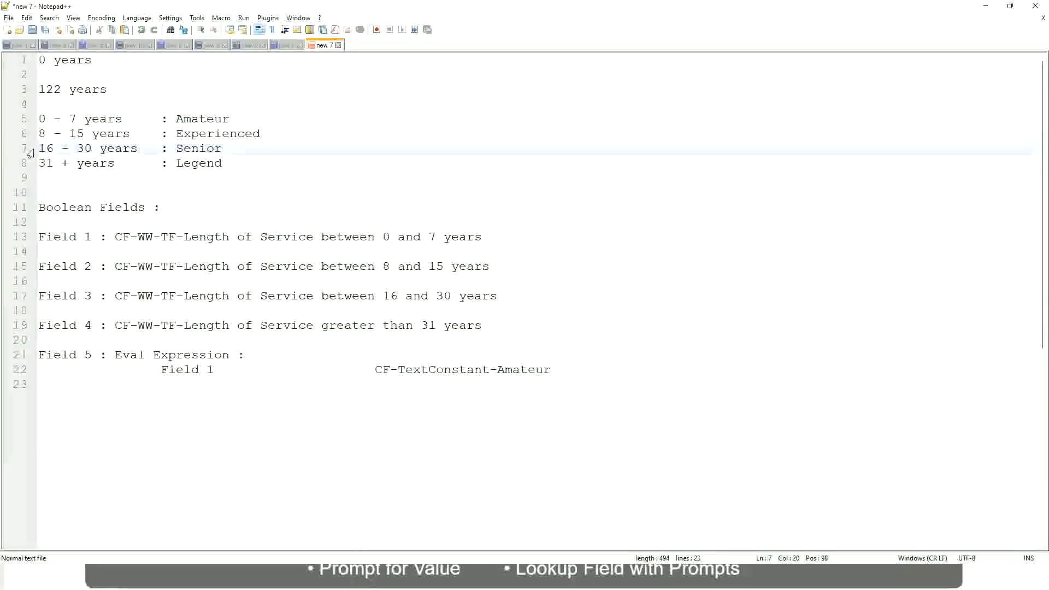
pyautogui.moveTo(39, 149); pyautogui.dragTo(100, 149)
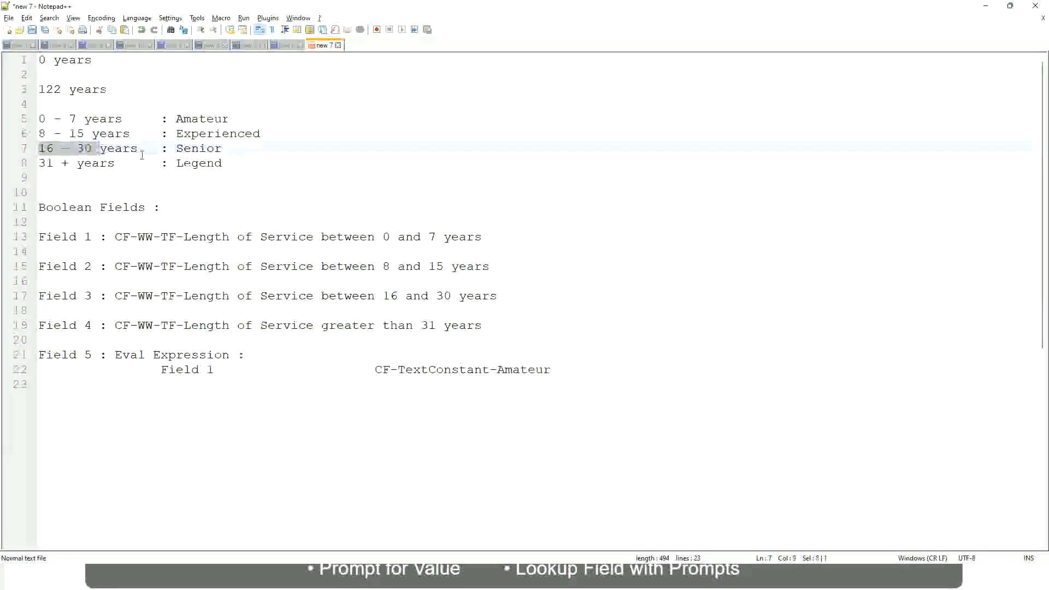
pyautogui.doubleClick(192, 150)
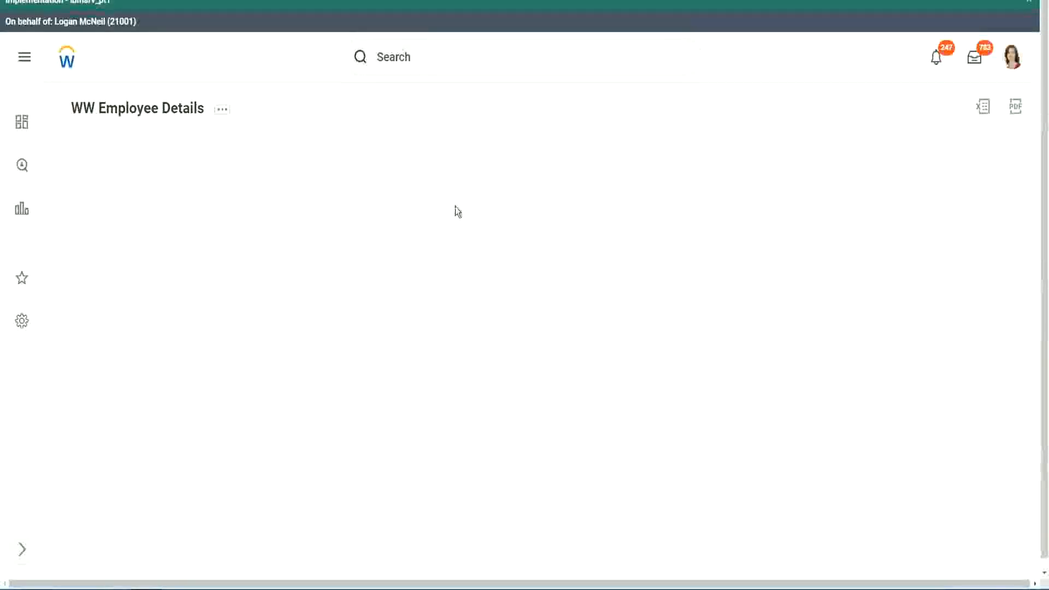
# Return to the report results in Workday and compare the workers' years of service with their Experience Bands values
pyautogui.scroll(-2, 901, 332)
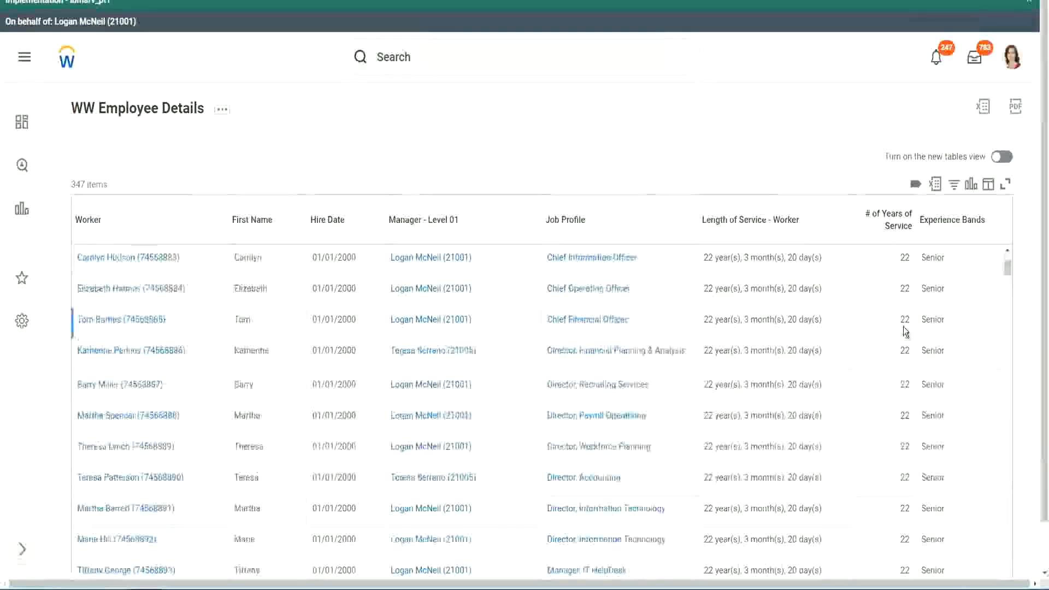
pyautogui.scroll(-5, 906, 333)
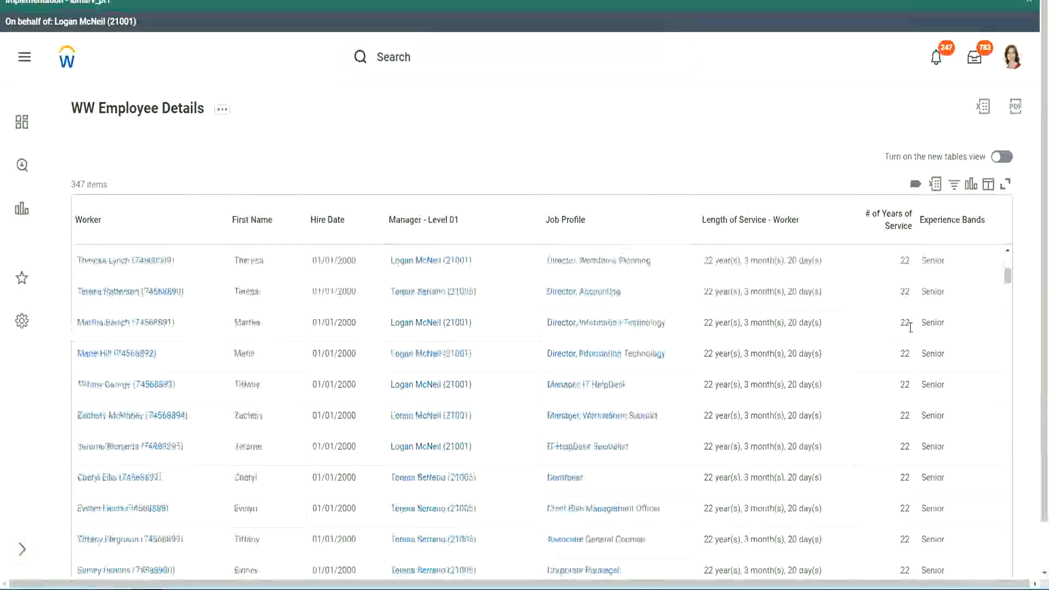
pyautogui.scroll(-5, 913, 350)
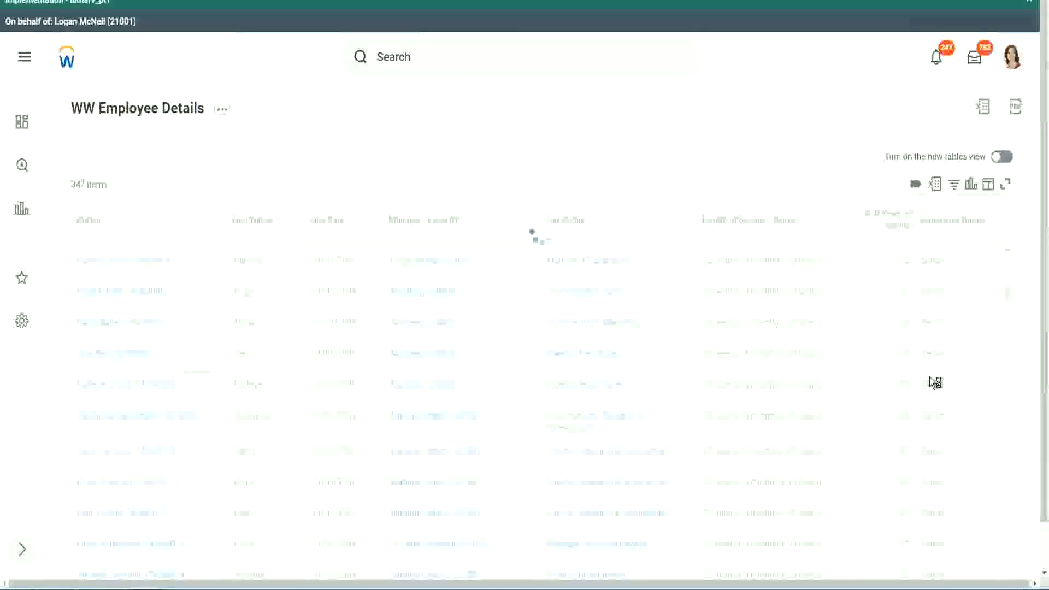
pyautogui.scroll(-1, 929, 377)
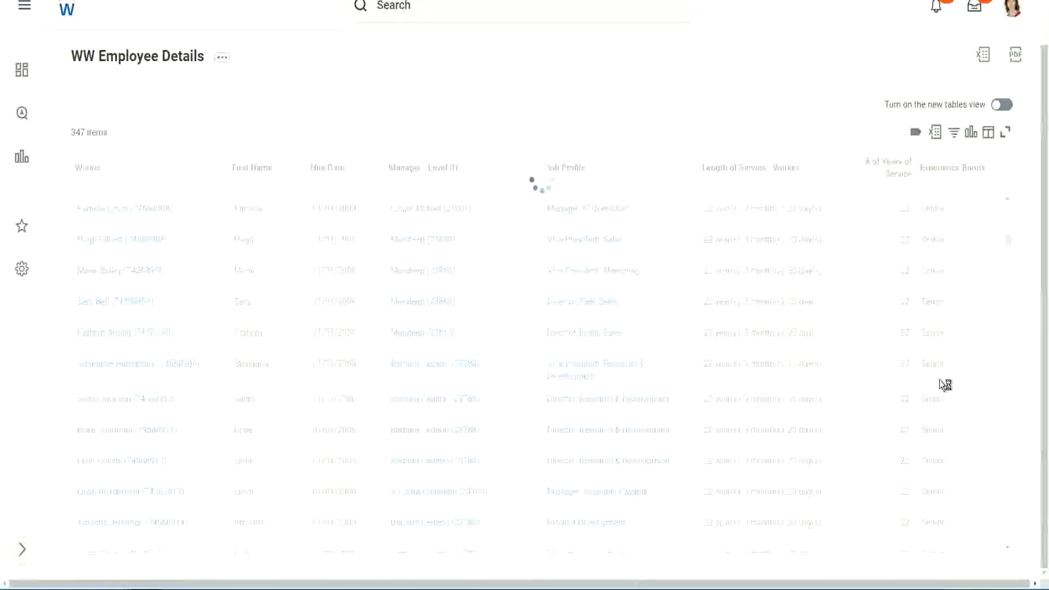
pyautogui.scroll(-5, 971, 307)
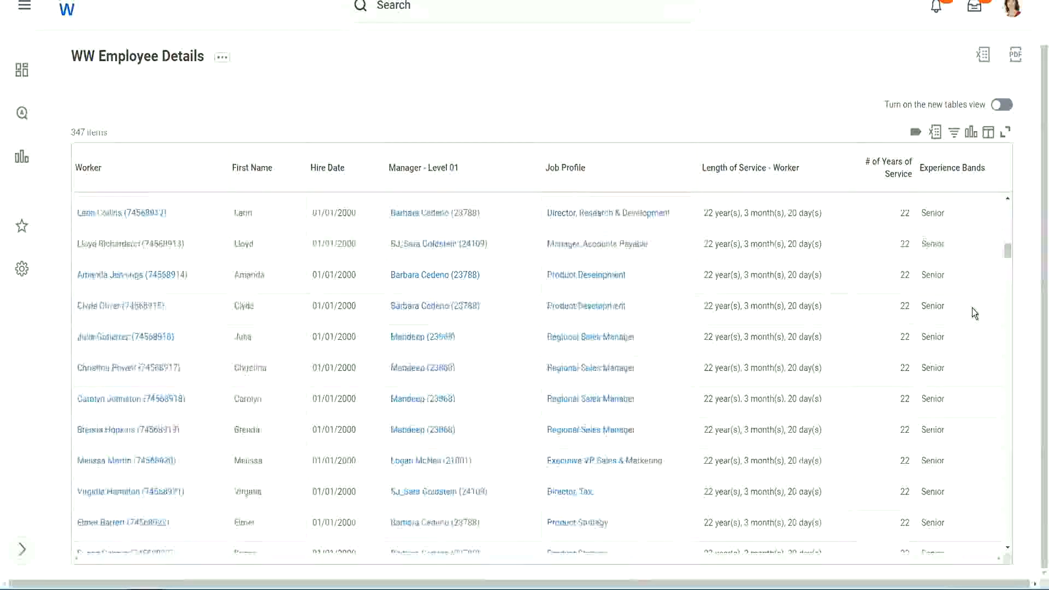
pyautogui.scroll(-3, 972, 307)
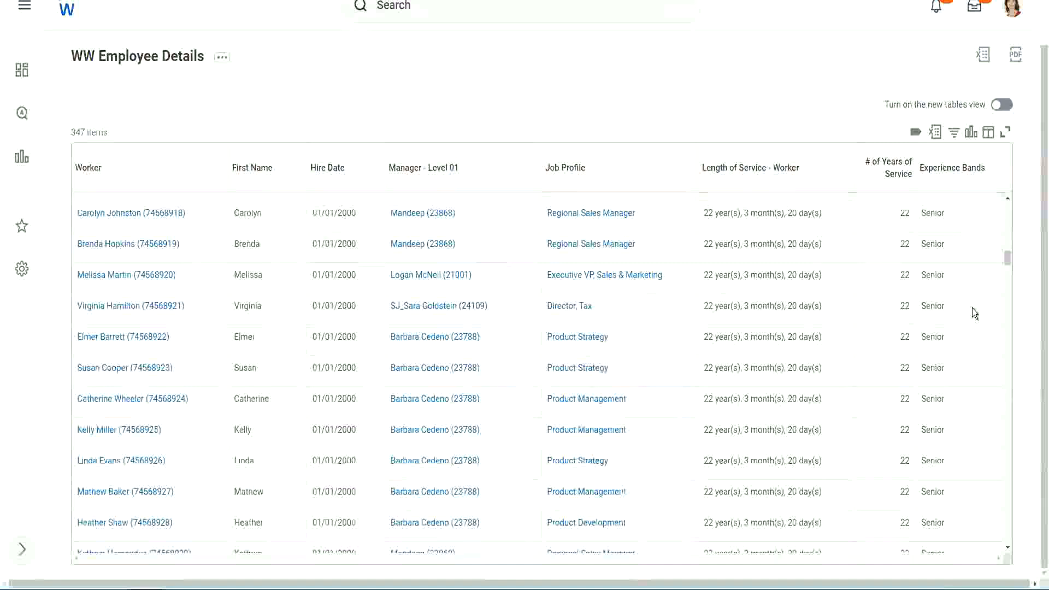
pyautogui.scroll(-6, 972, 307)
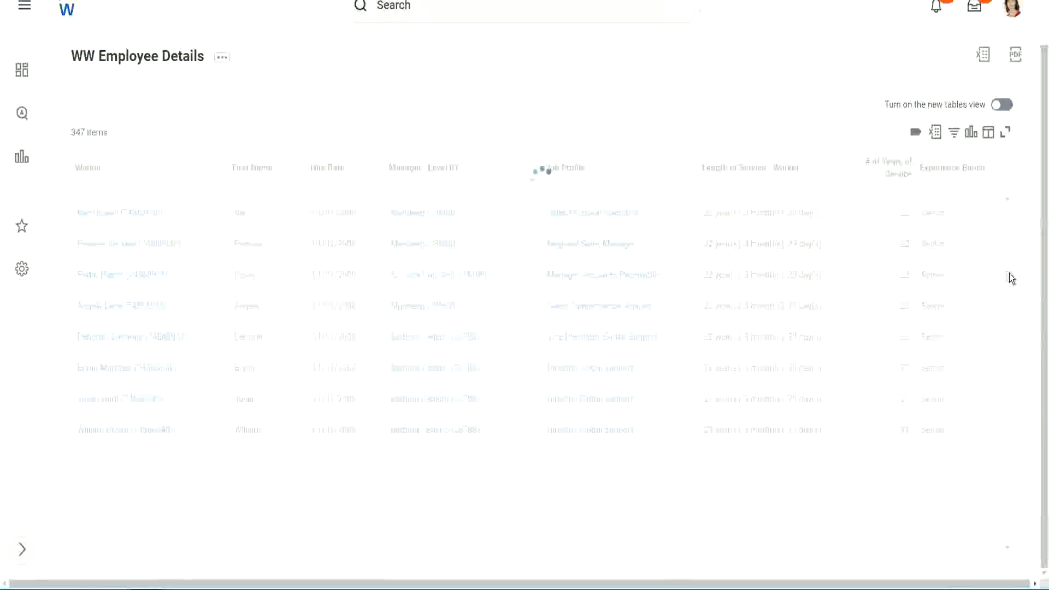
# Filter the report results to rows whose Experience Bands value contains Amateur
pyautogui.click(958, 179)
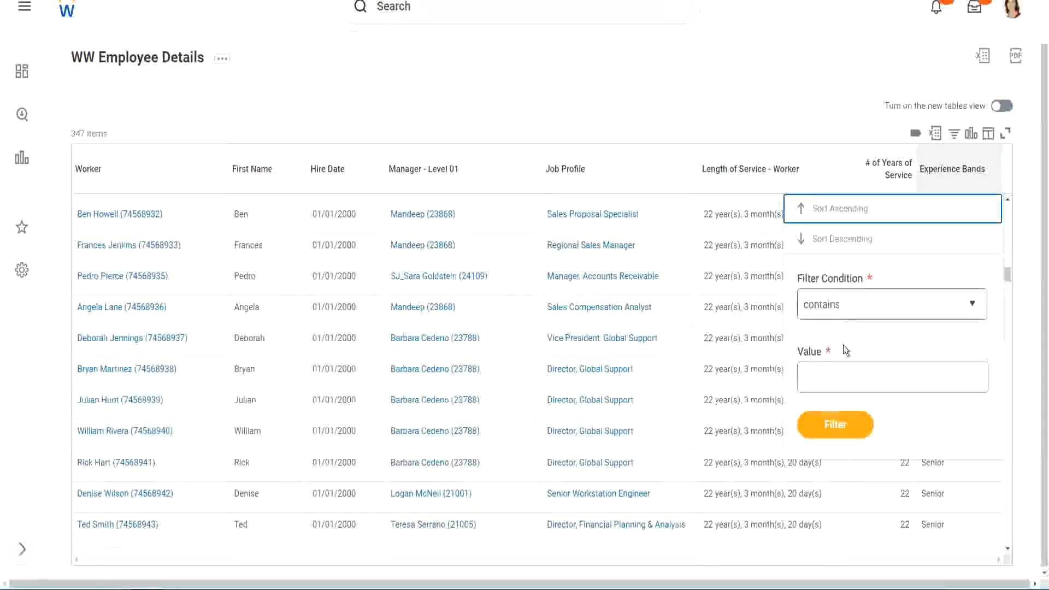
pyautogui.click(831, 367)
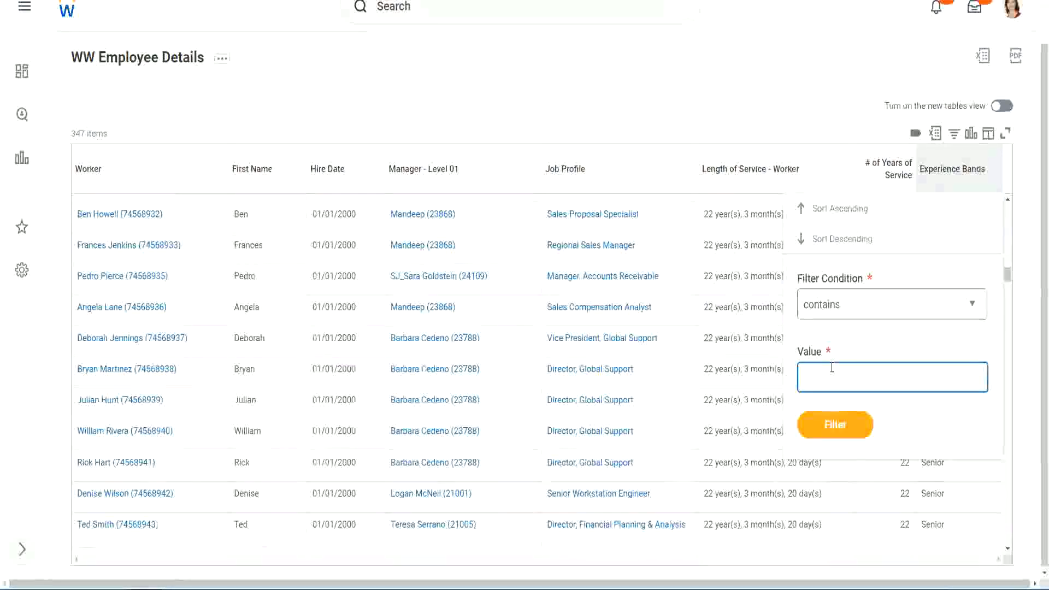
pyautogui.write('Amate')
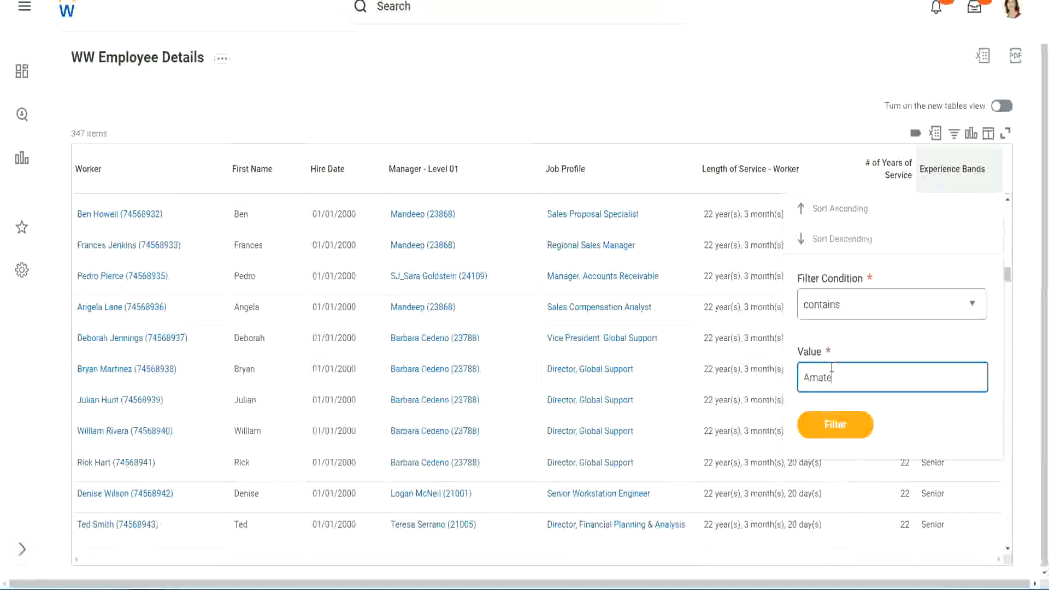
pyautogui.write('ur')
pyautogui.click(826, 431)
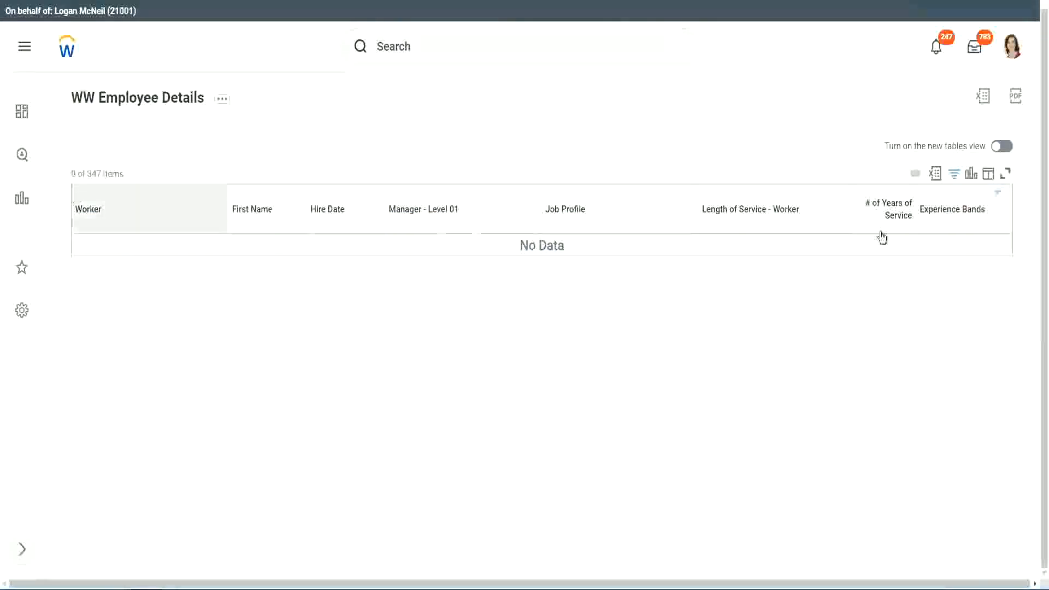
# Change the Experience Bands filter to Legend and check the hire dates and years of service of the filtered workers
pyautogui.click(948, 211)
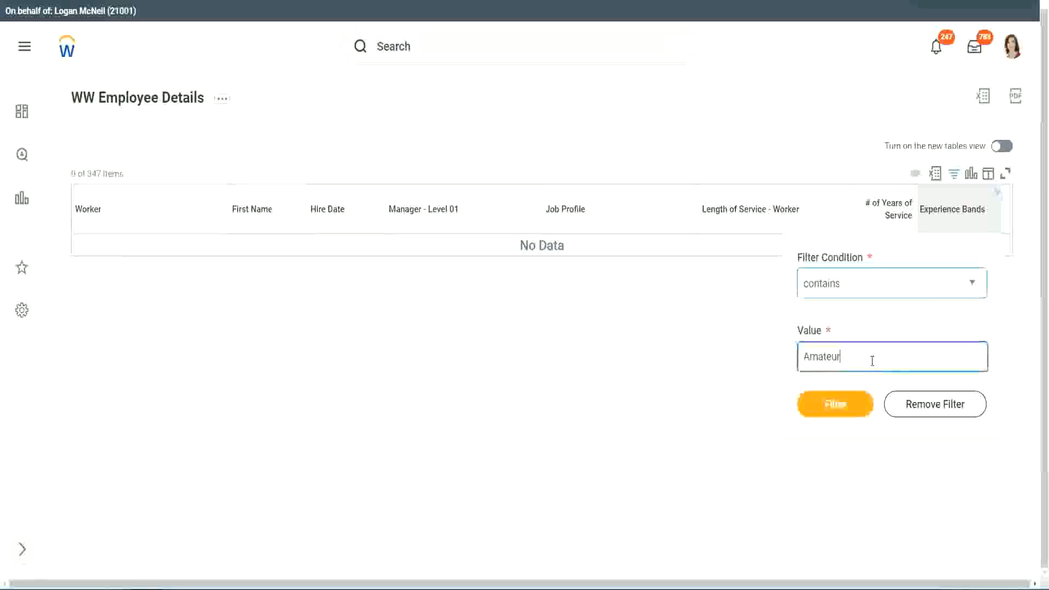
pyautogui.moveTo(771, 360); pyautogui.dragTo(749, 359)
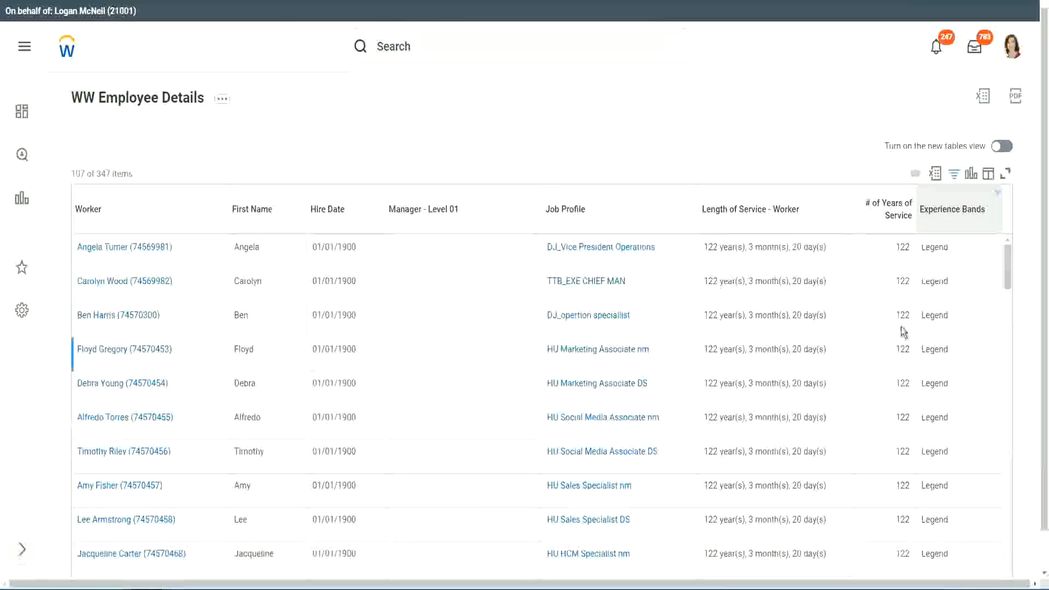
pyautogui.scroll(-15, 900, 327)
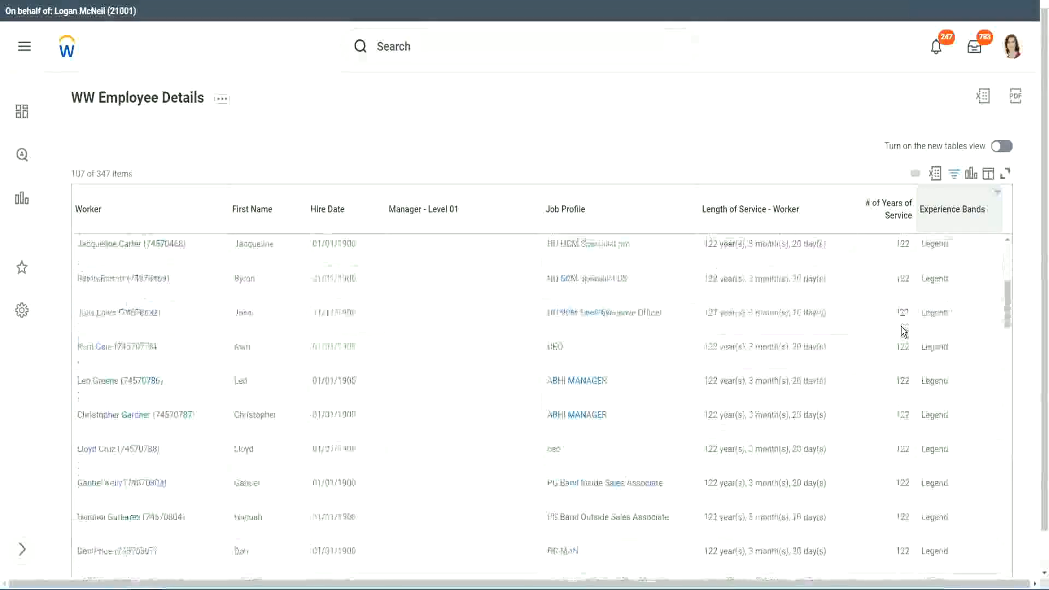
pyautogui.scroll(-3, 901, 326)
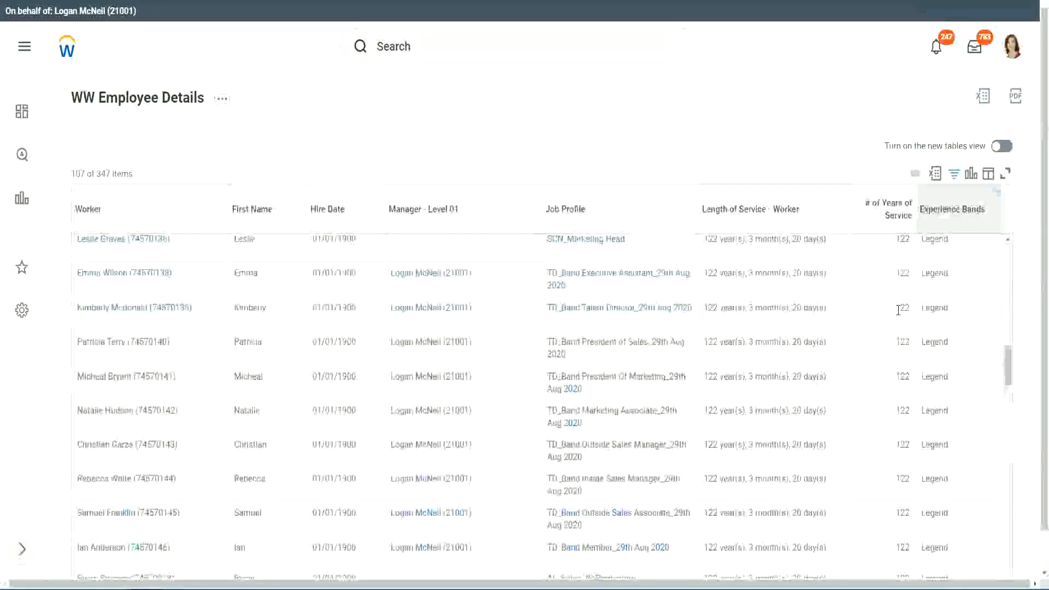
pyautogui.click(898, 309)
pyautogui.scroll(-10, 874, 314)
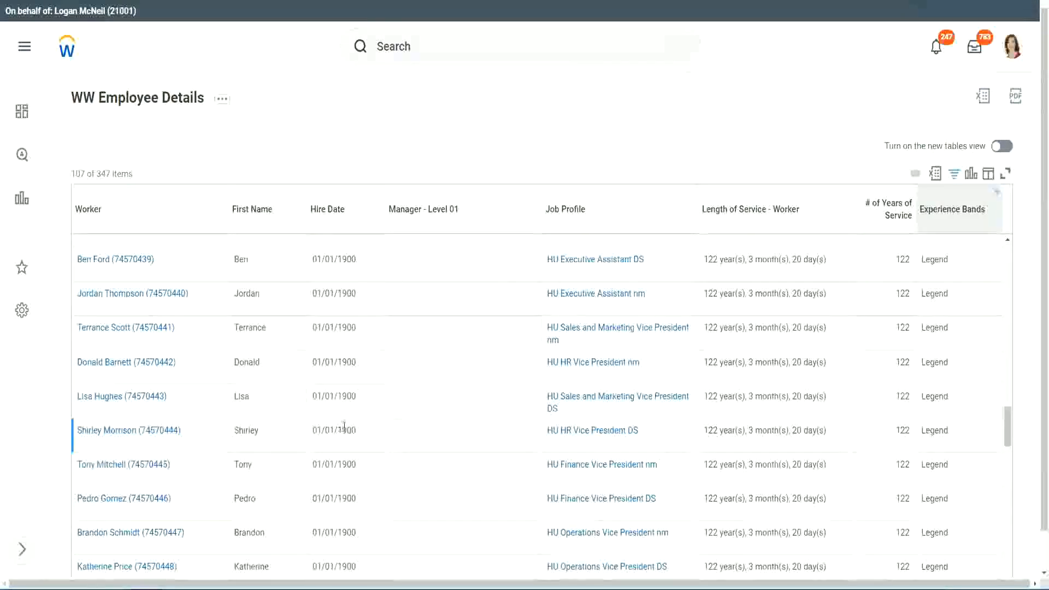
pyautogui.doubleClick(345, 430)
pyautogui.scroll(-5, 892, 410)
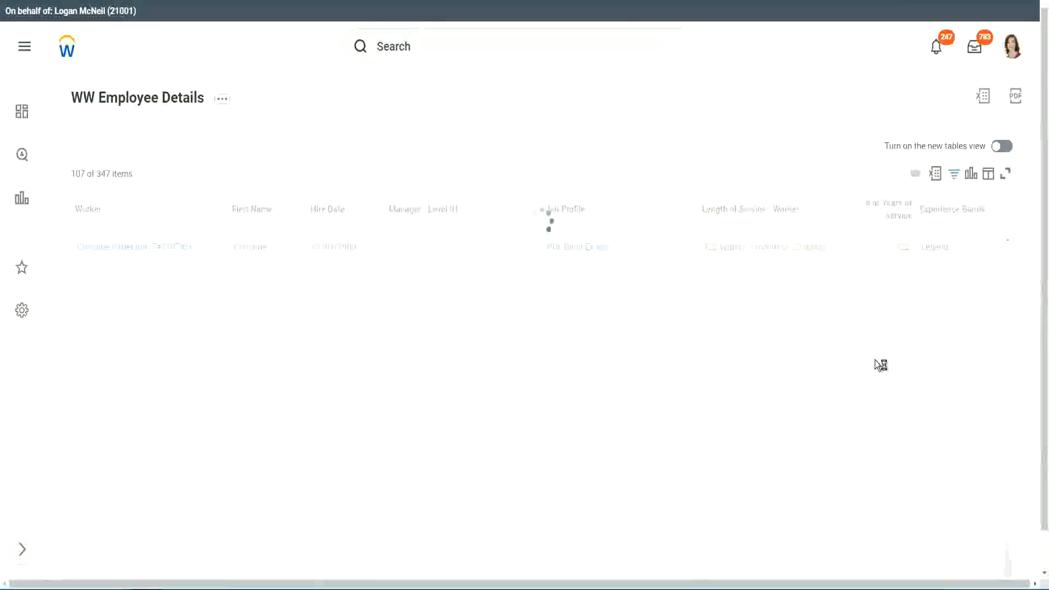
pyautogui.scroll(-5, 874, 359)
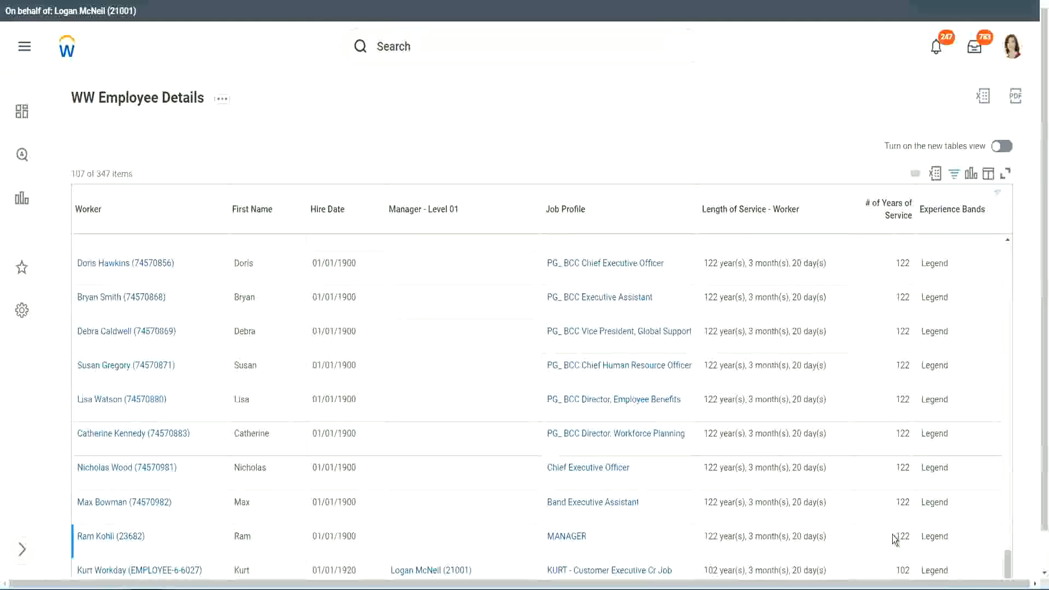
pyautogui.doubleClick(903, 570)
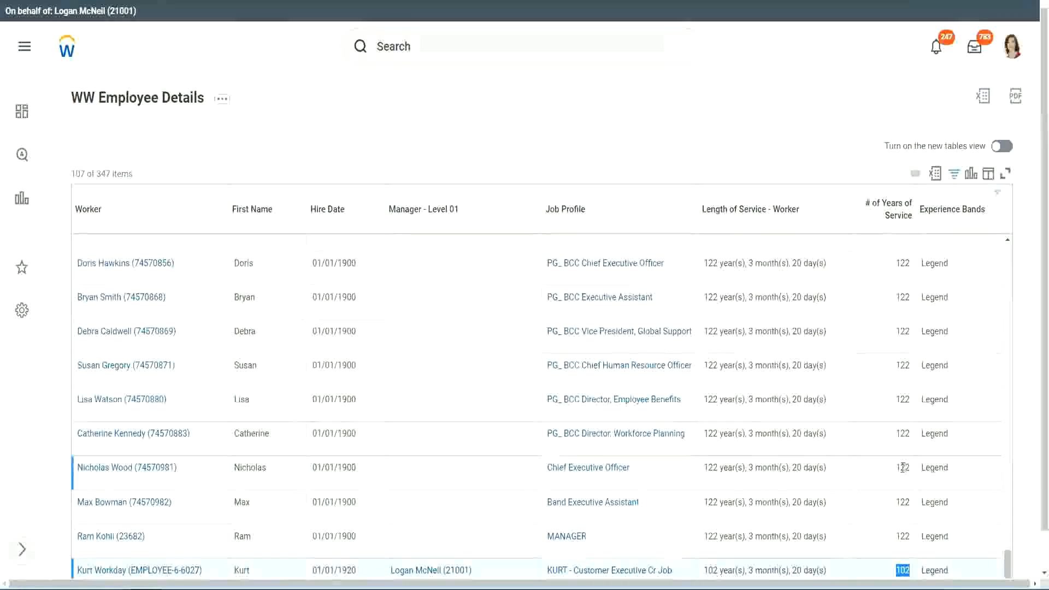
pyautogui.moveTo(902, 467); pyautogui.dragTo(910, 469)
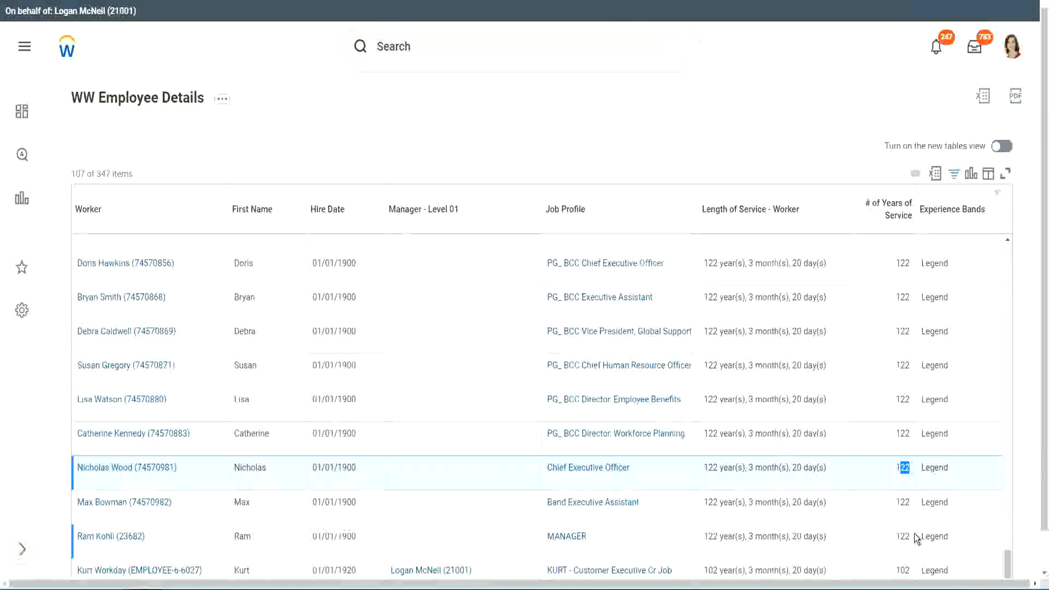
# Finish checking the years of service in the Legend rows, and change the Experience Bands filter value to Experienced
pyautogui.click(880, 435)
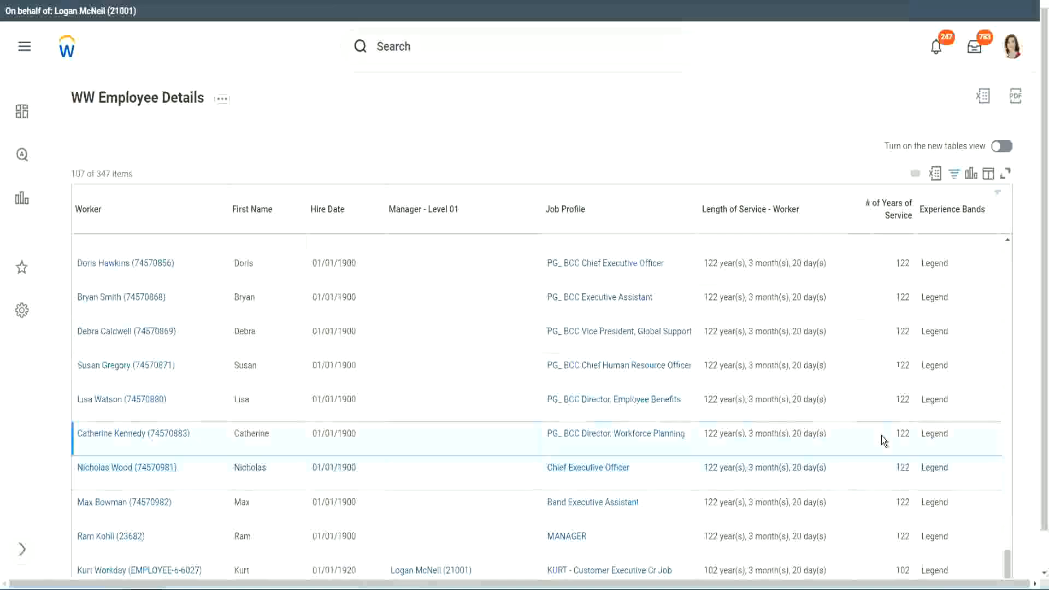
pyautogui.click(886, 367)
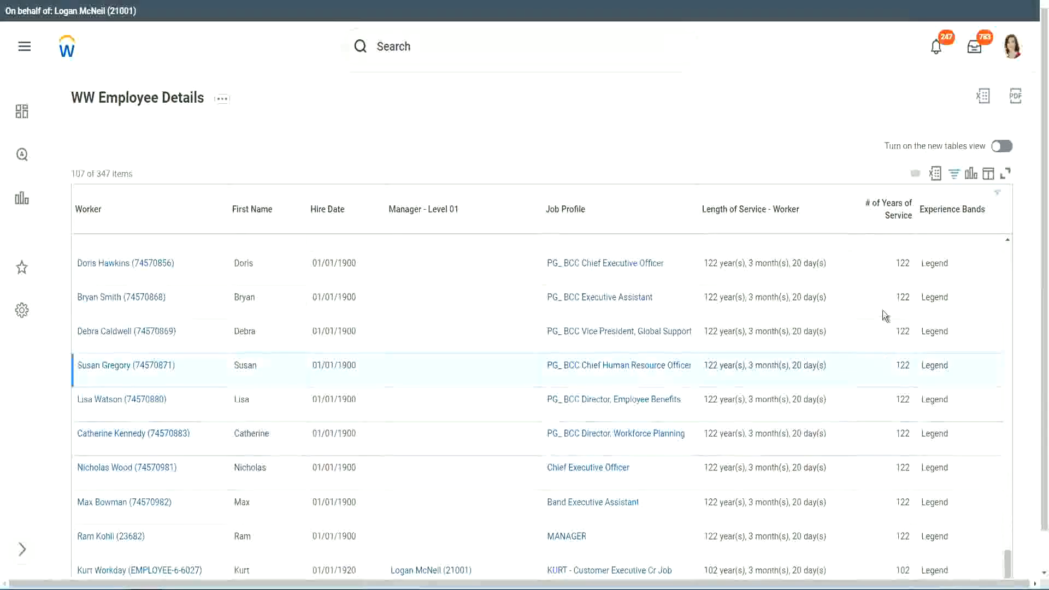
pyautogui.click(958, 215)
pyautogui.click(859, 418)
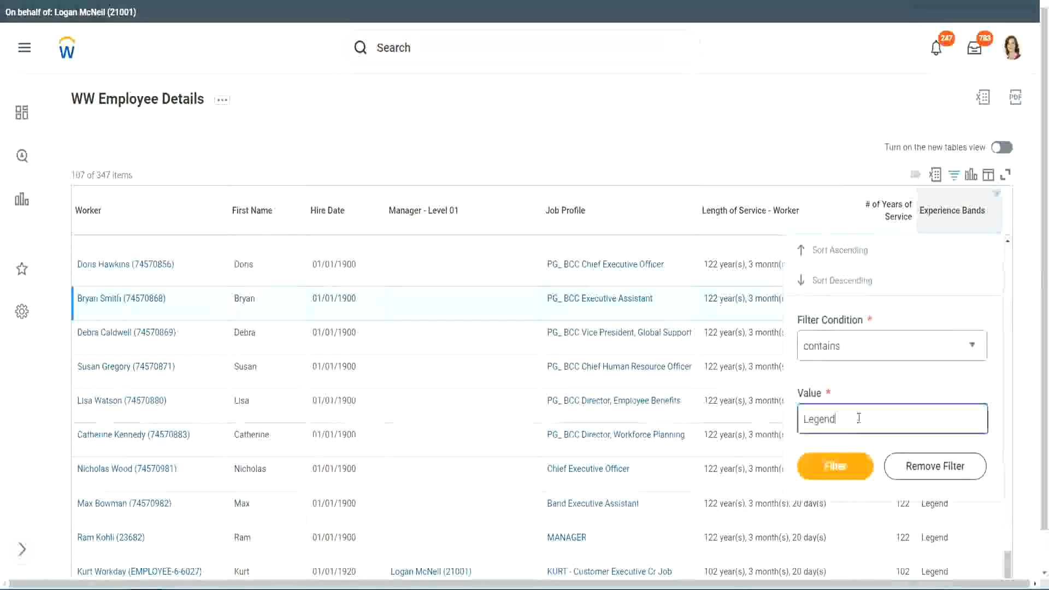
pyautogui.doubleClick(859, 418)
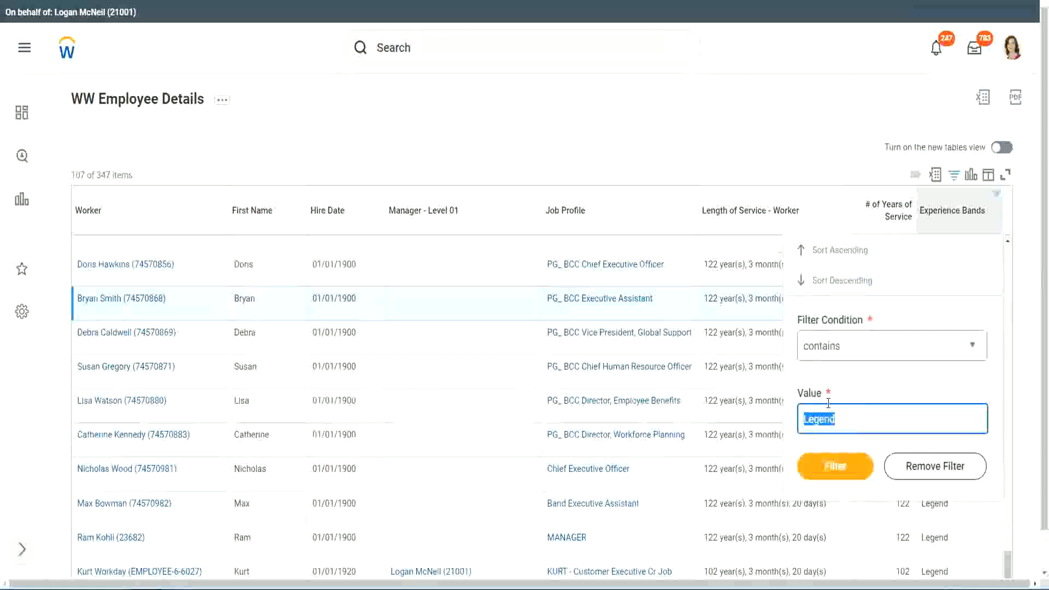
pyautogui.write('Ex')
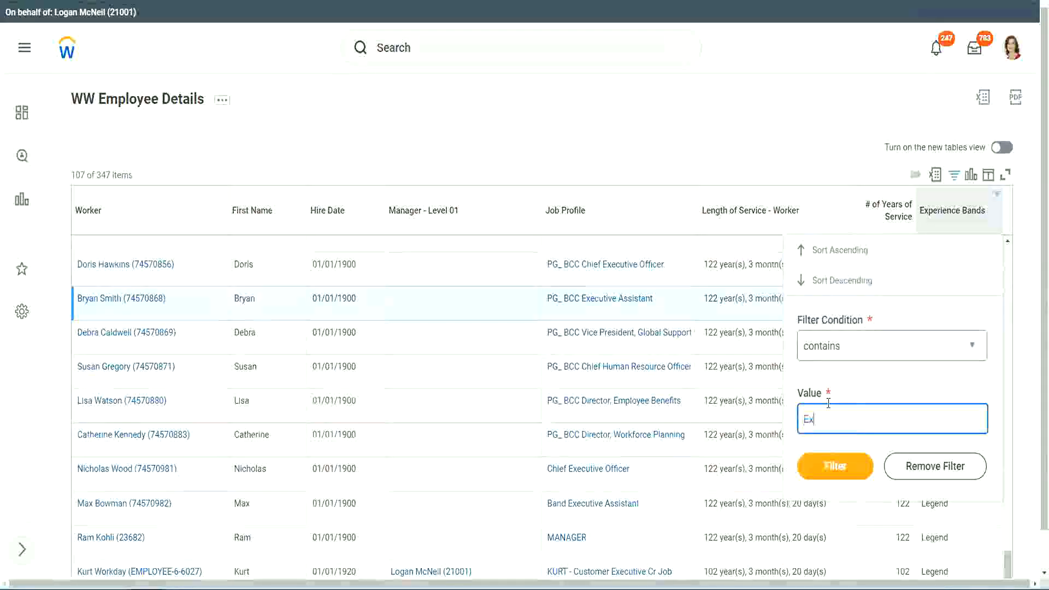
pyautogui.write('perienced')
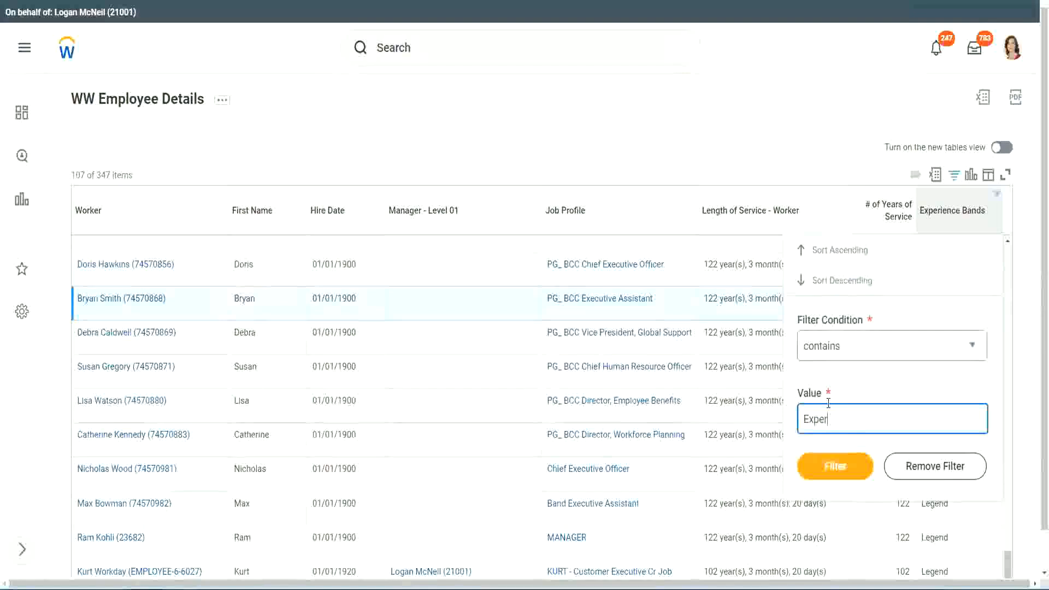
pyautogui.click(834, 473)
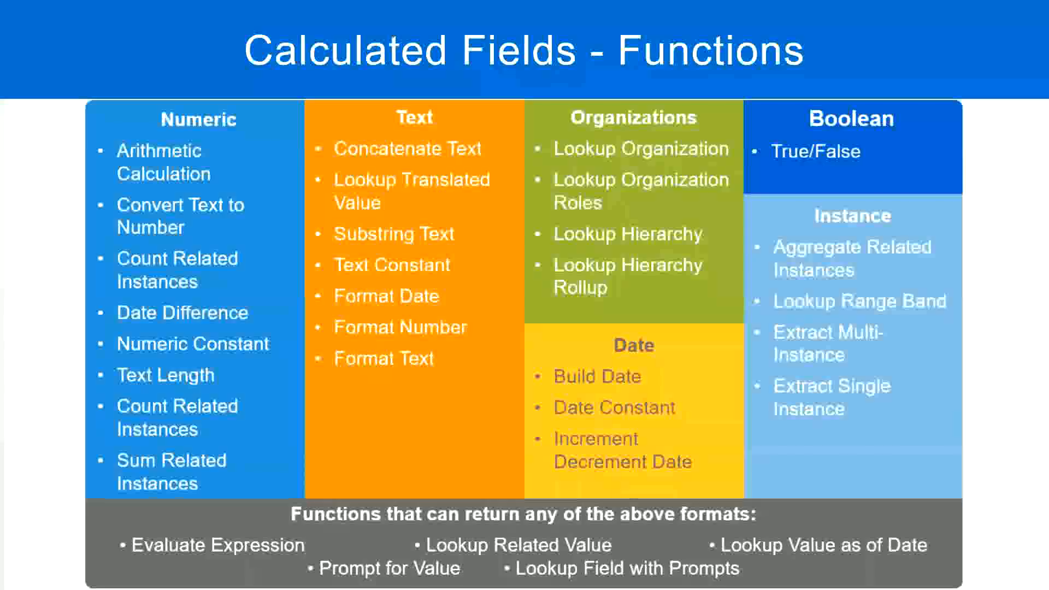
# Switch to the Notepad++ notes and check the 8 - 15 years range defined for the Experienced band
pyautogui.hotkey('alt', 'Tab')
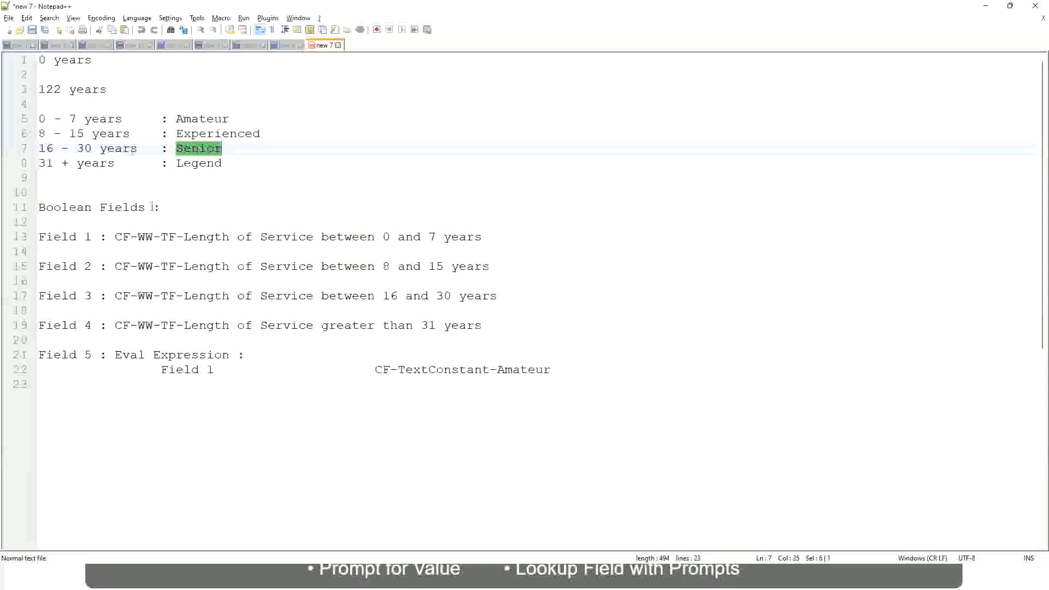
pyautogui.moveTo(47, 135); pyautogui.dragTo(83, 134)
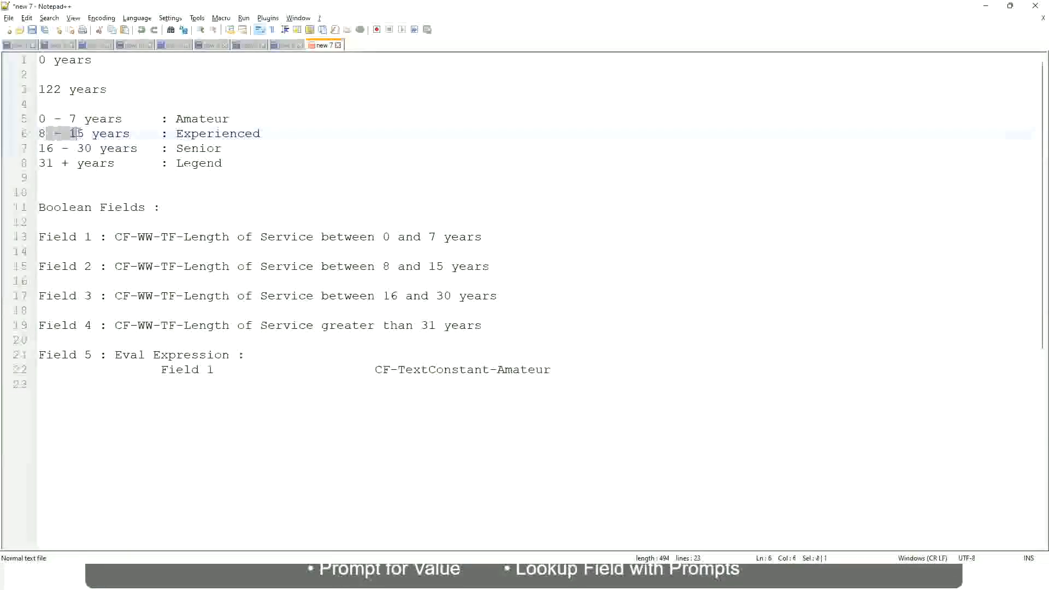
pyautogui.click(86, 135)
pyautogui.click(120, 135)
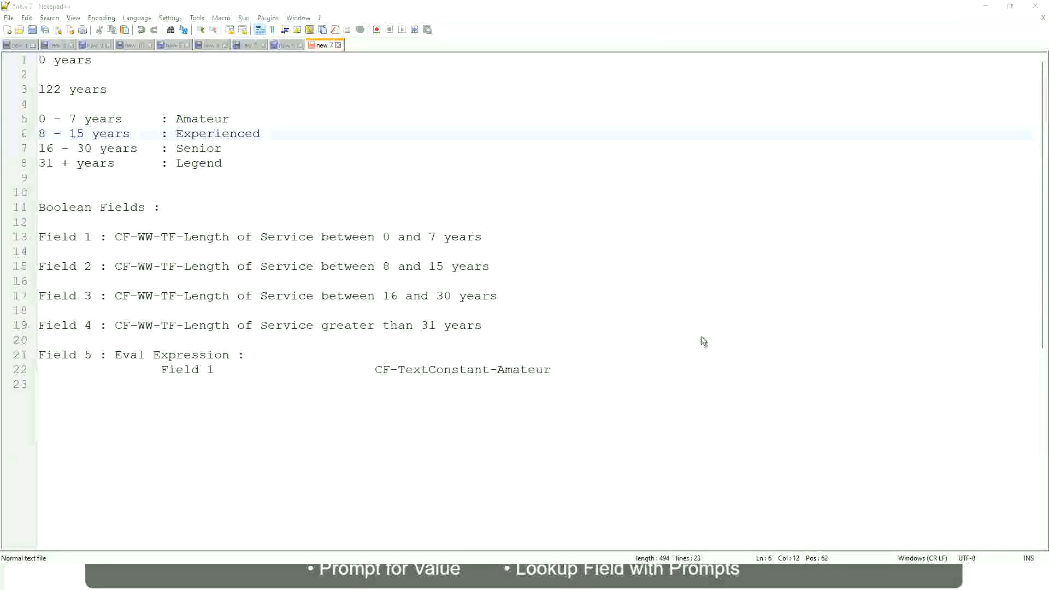
# Return to the filtered report in Workday and compare the workers' years of service with their Experienced band
pyautogui.hotkey('alt', 'Tab')
pyautogui.scroll(-4, 908, 404)
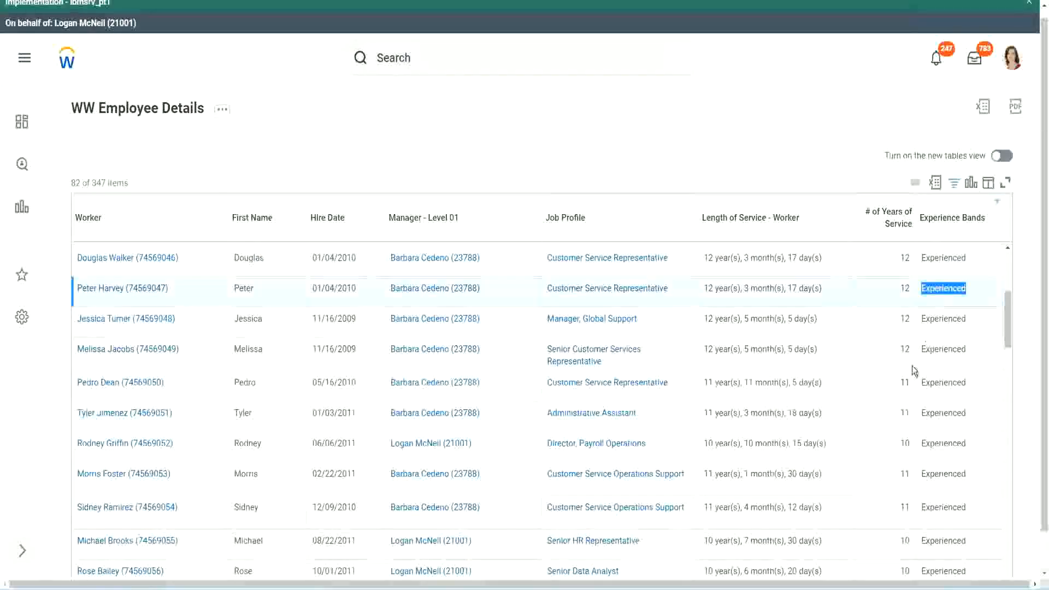
pyautogui.scroll(-2, 911, 377)
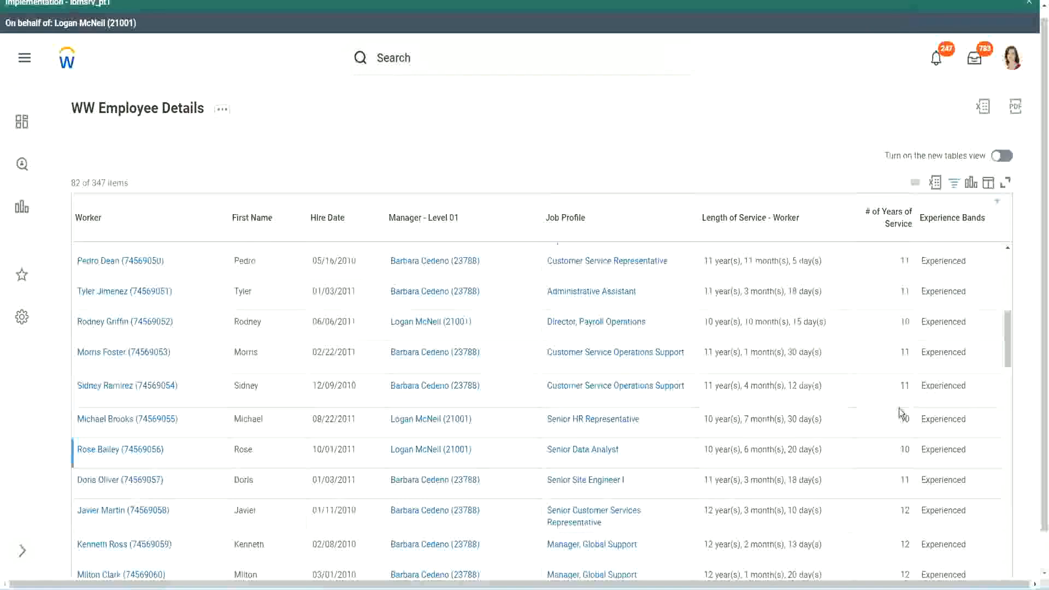
pyautogui.click(903, 397)
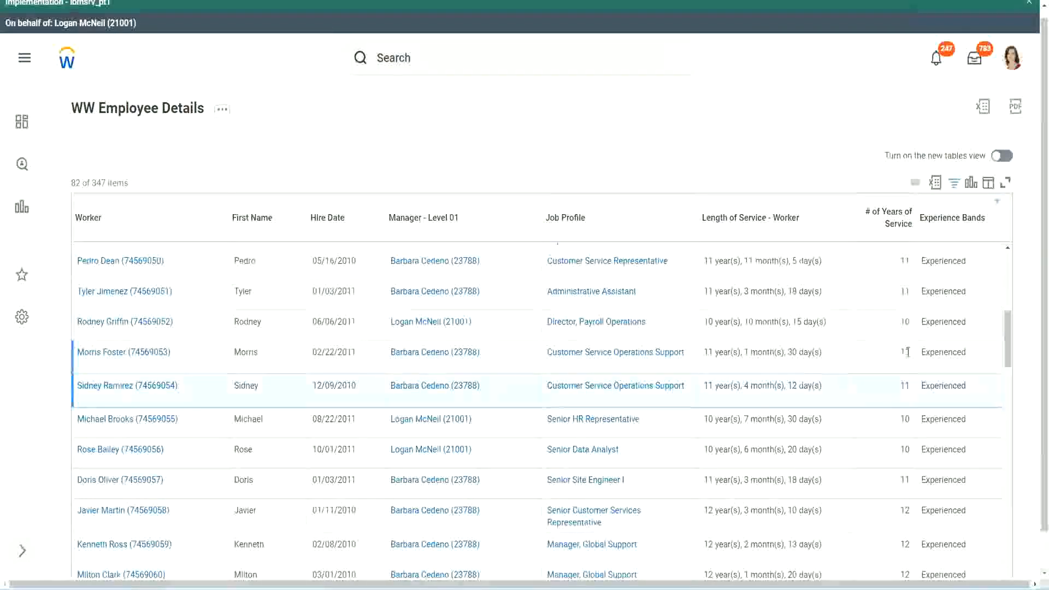
pyautogui.click(956, 350)
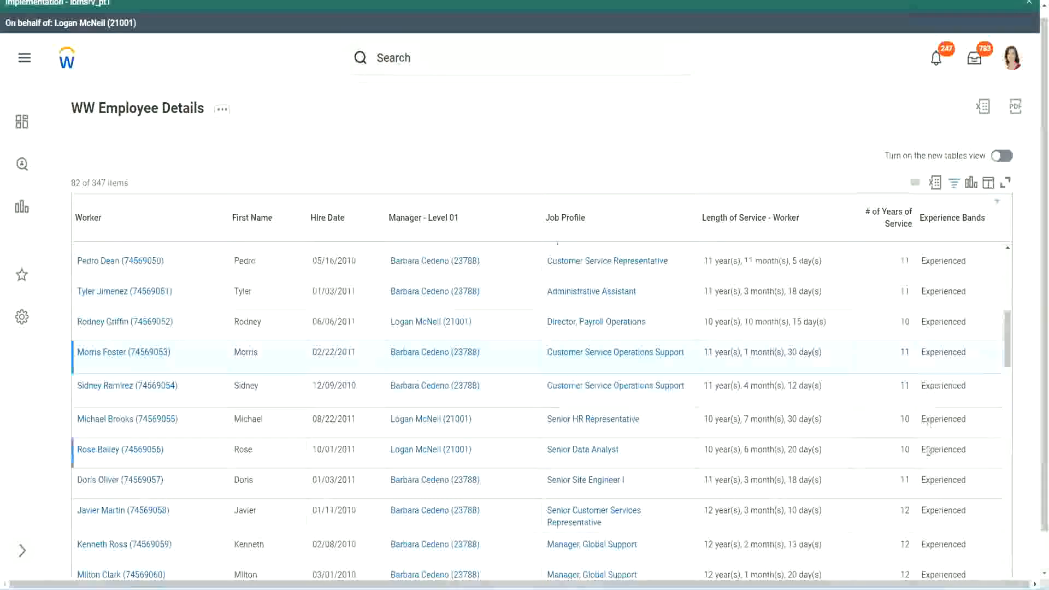
pyautogui.scroll(-10, 928, 451)
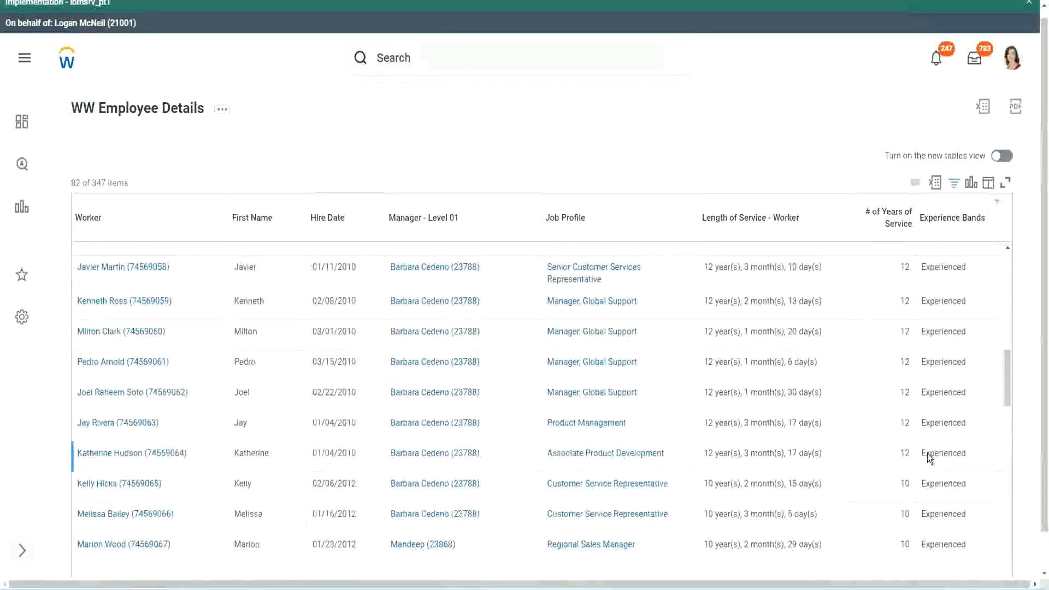